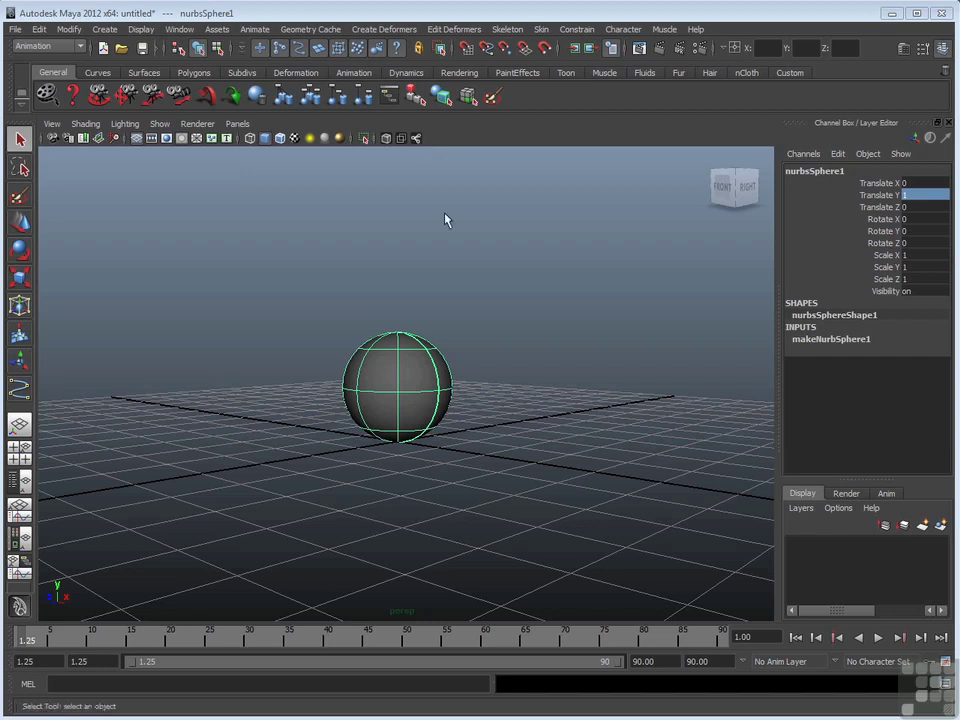
- In the full-size side view, move the sphere along Z to about -8.01
{"action": "left_click", "coordinate": [463, 270]}
{"action": "key", "text": "space"}
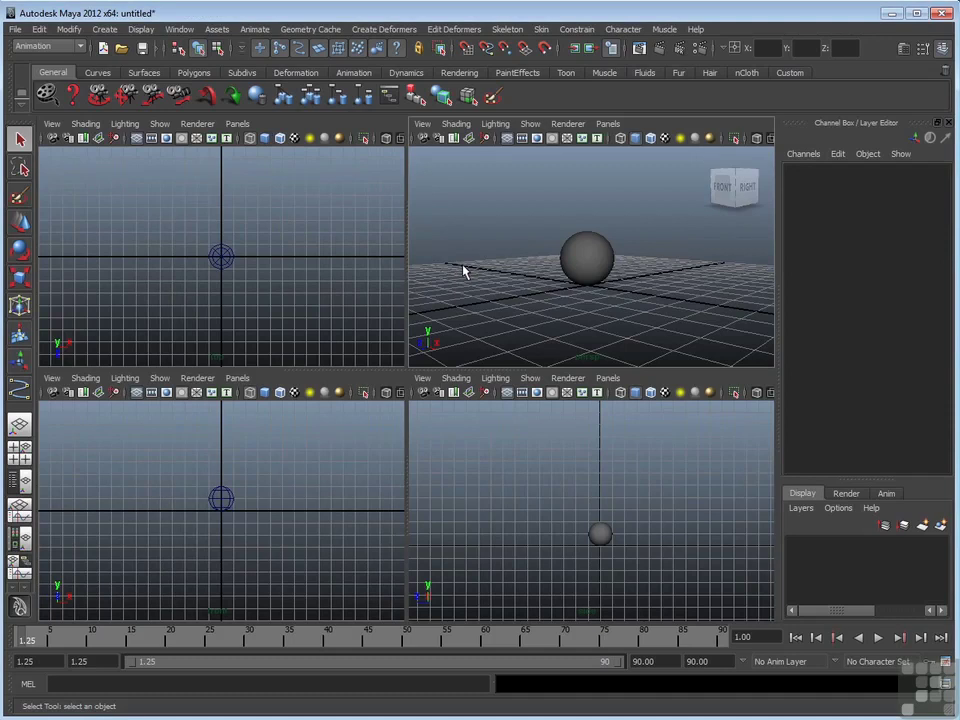
{"action": "left_click", "coordinate": [589, 261]}
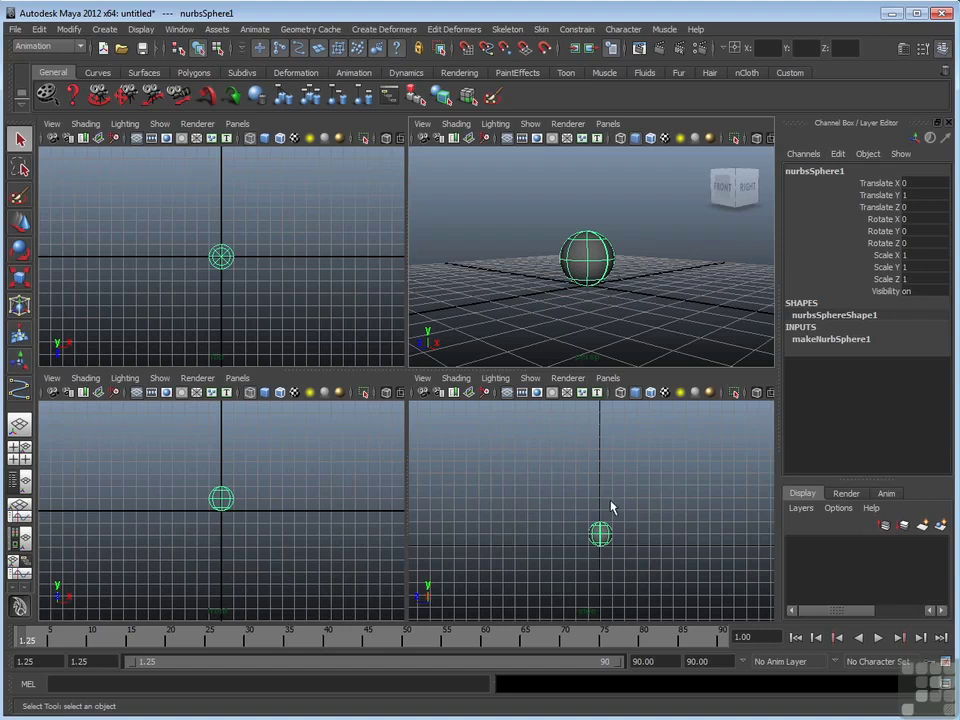
{"action": "key", "text": "space"}
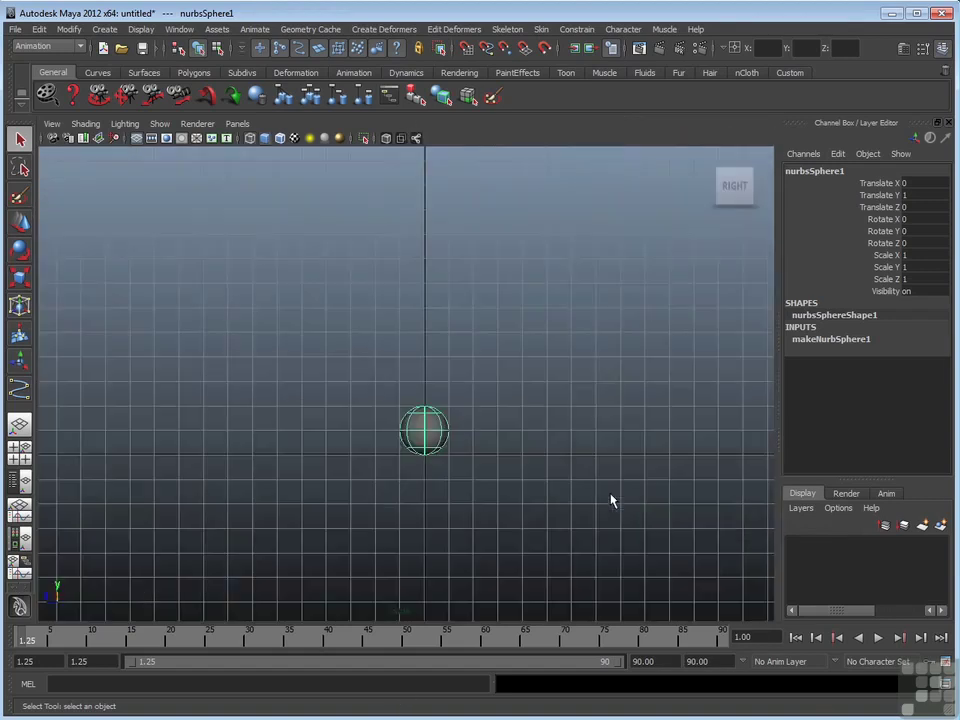
{"action": "middle_click_drag", "start_coordinate": [549, 437], "coordinate": [538, 491], "text": "alt"}
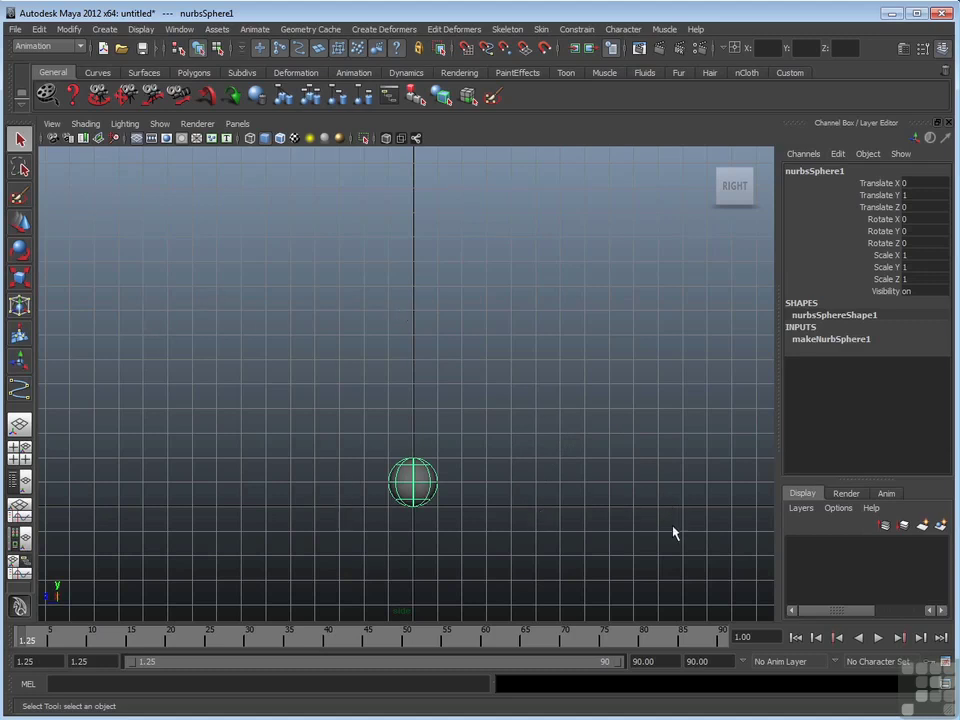
{"action": "key", "text": "w"}
{"action": "left_click_drag", "start_coordinate": [366, 483], "coordinate": [559, 488]}
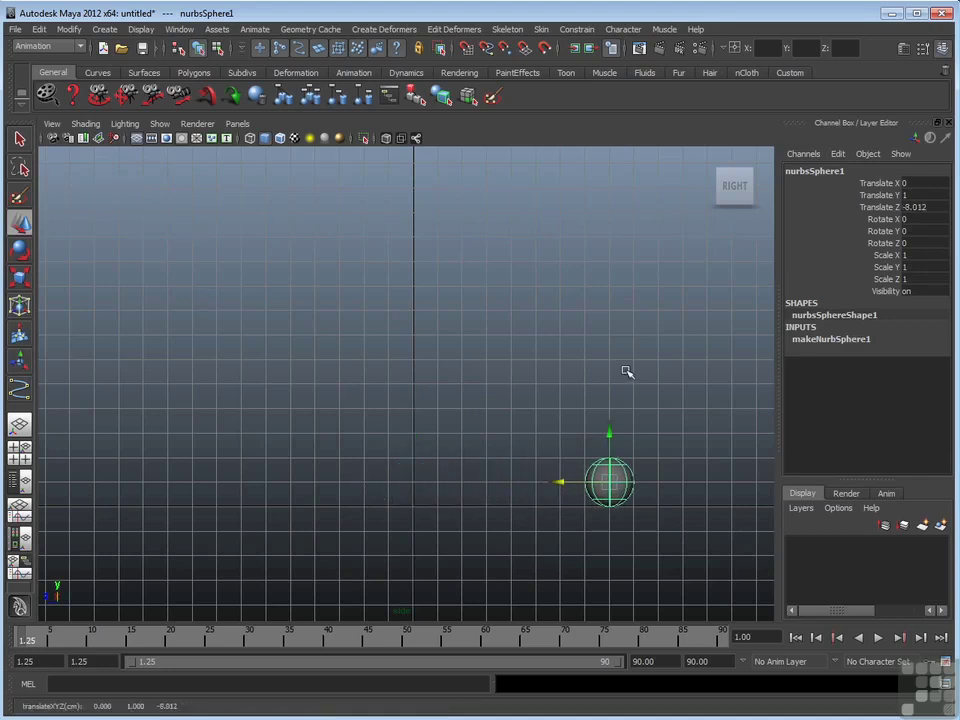
- Set an animation key for the sphere at frame 60
{"action": "key", "text": "s"}
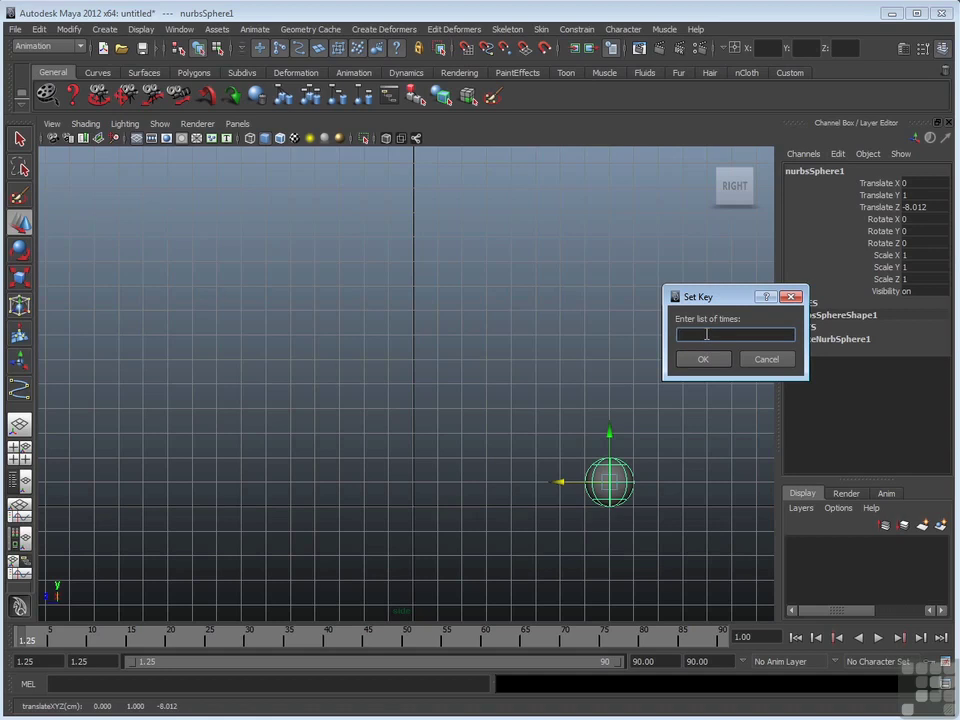
{"action": "type", "text": "60"}
{"action": "left_click", "coordinate": [703, 360]}
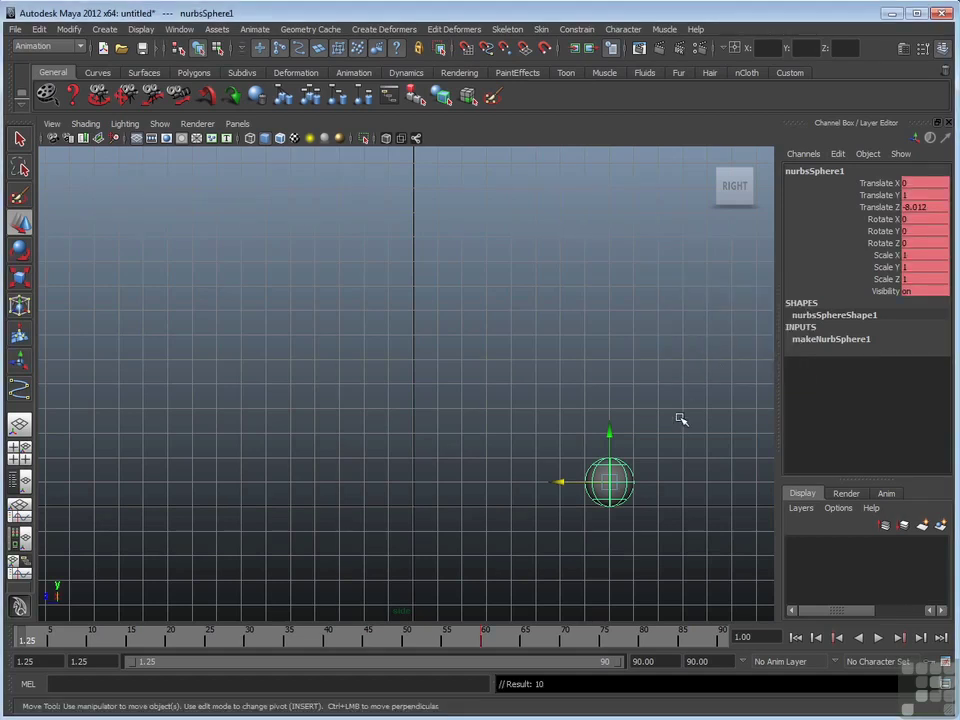
- Raise the sphere to about Y 12.13, Z 7.06 and set an animation key for it at frame 1
{"action": "left_click_drag", "start_coordinate": [611, 487], "coordinate": [240, 209]}
{"action": "type", "text": "s"}
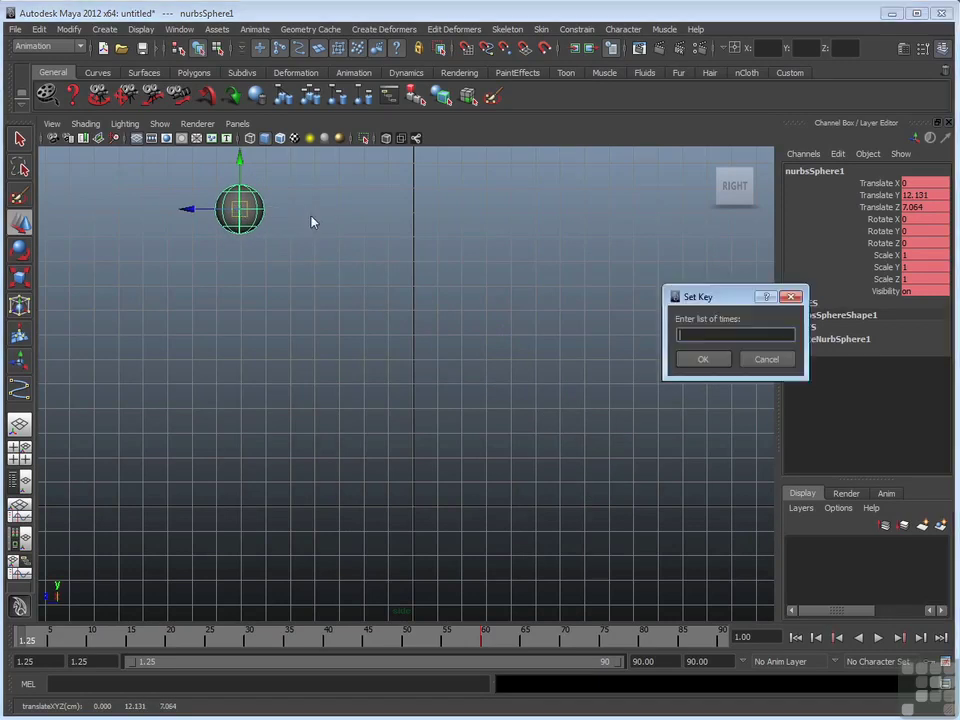
{"action": "type", "text": "1"}
{"action": "left_click", "coordinate": [701, 358]}
- Set the timeline range to start at frame 1 and end at frame 60, for both animation and playback end times
{"action": "double_click", "coordinate": [25, 661]}
{"action": "type", "text": "1"}
{"action": "key", "text": "Return"}
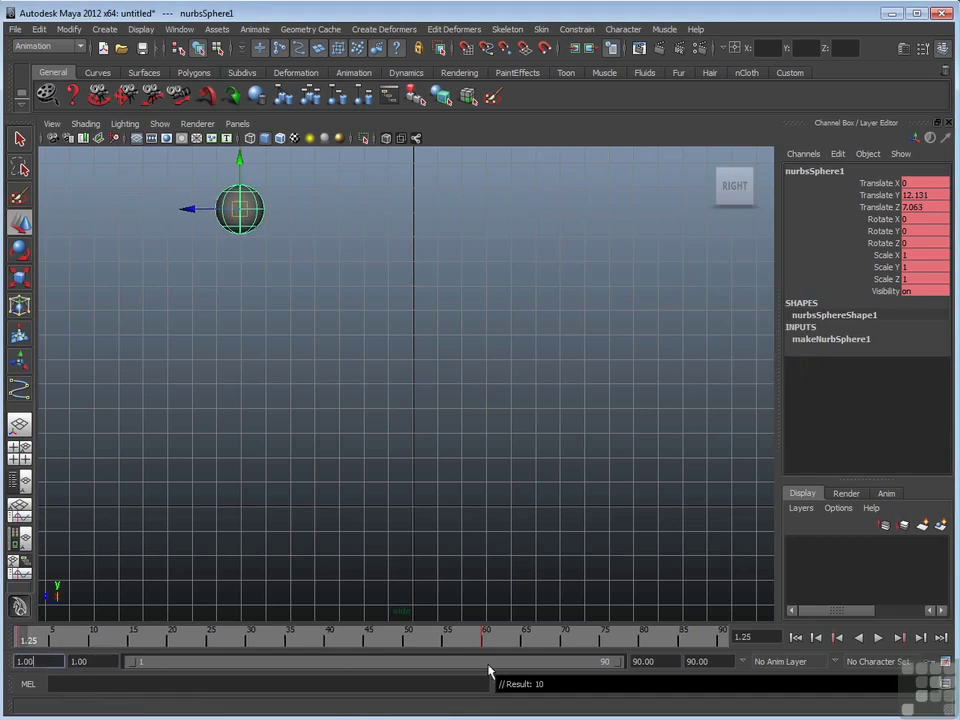
{"action": "double_click", "coordinate": [640, 661]}
{"action": "type", "text": "60"}
{"action": "key", "text": "Tab"}
{"action": "type", "text": "60"}
{"action": "key", "text": "Return"}
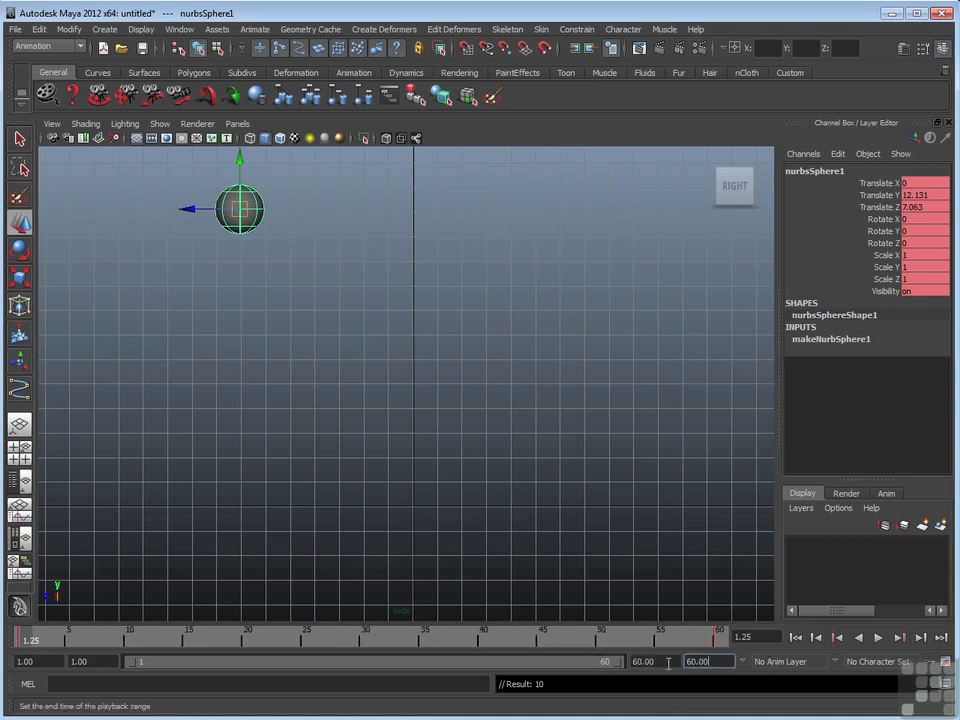
- Play back and scrub through the sphere's animation between frames 1 and 60, finishing at the first frame
{"action": "key", "text": "alt+v"}
{"action": "left_click_drag", "start_coordinate": [82, 642], "coordinate": [752, 642]}
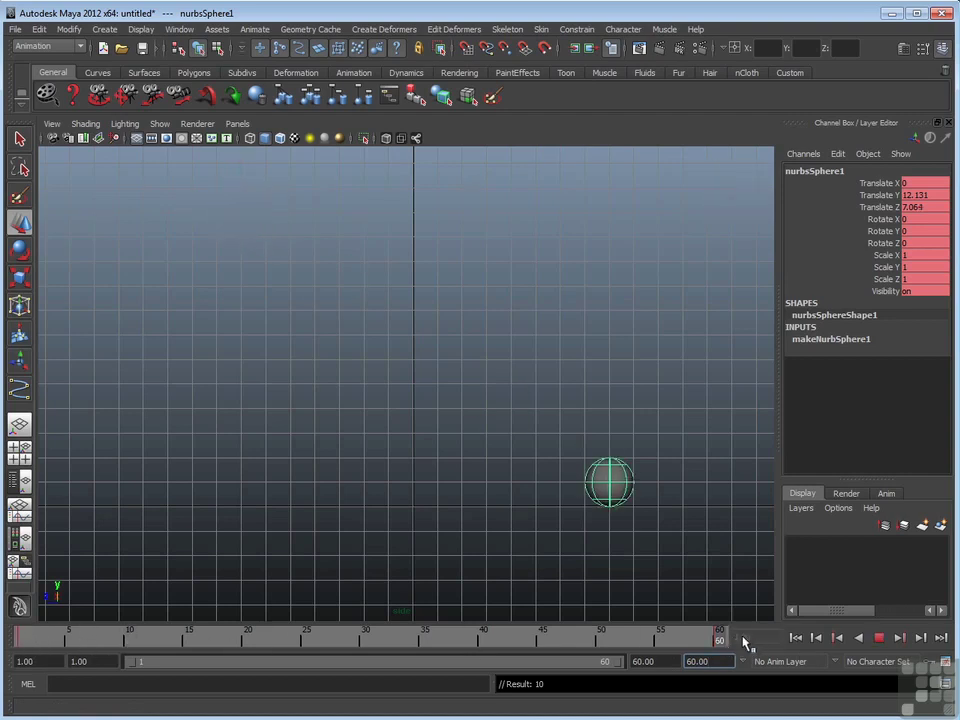
{"action": "key", "text": "alt+v"}
{"action": "key", "text": "alt+shift+v"}
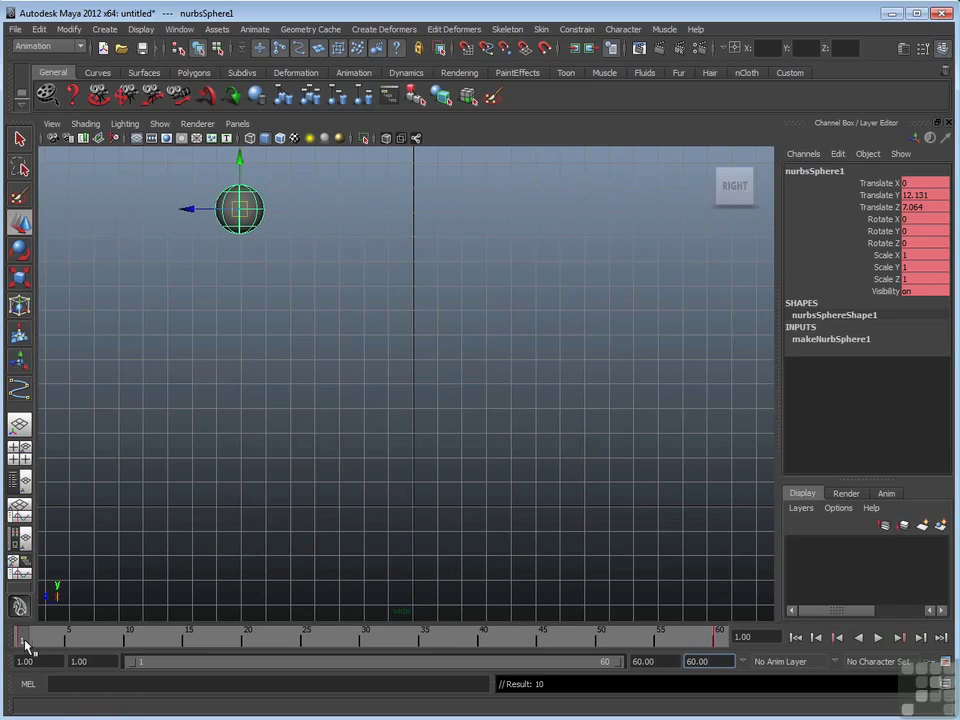
{"action": "key", "text": "alt+v"}
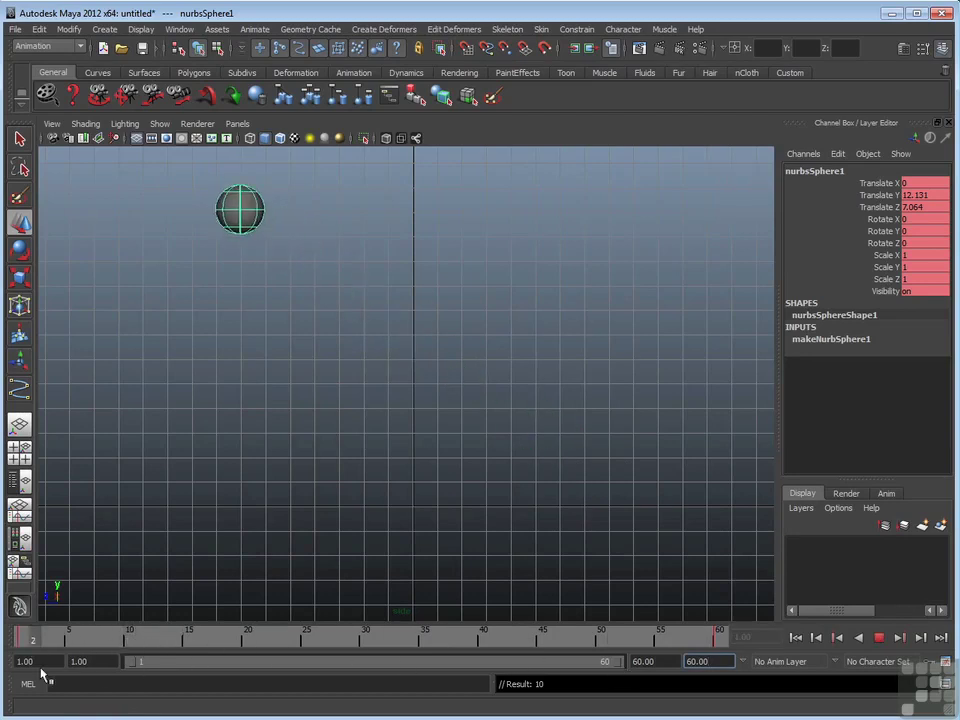
{"action": "key", "text": "alt+v"}
{"action": "key", "text": "alt+shift+v"}
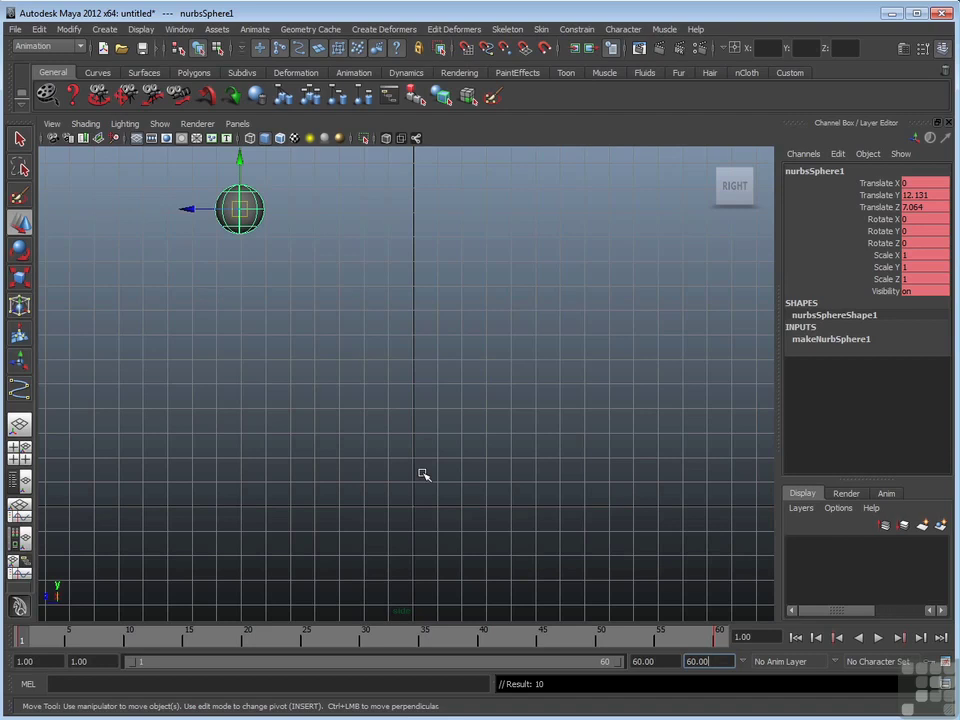
- Create a locator at the origin and examine it up close in the perspective view
{"action": "left_click", "coordinate": [108, 30]}
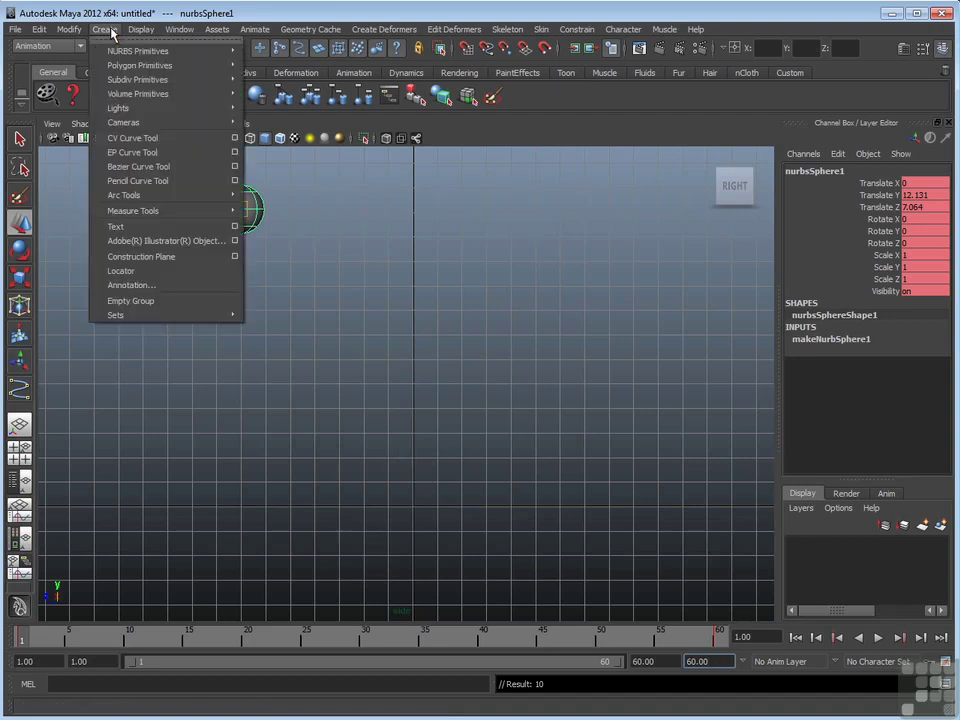
{"action": "left_click", "coordinate": [184, 273]}
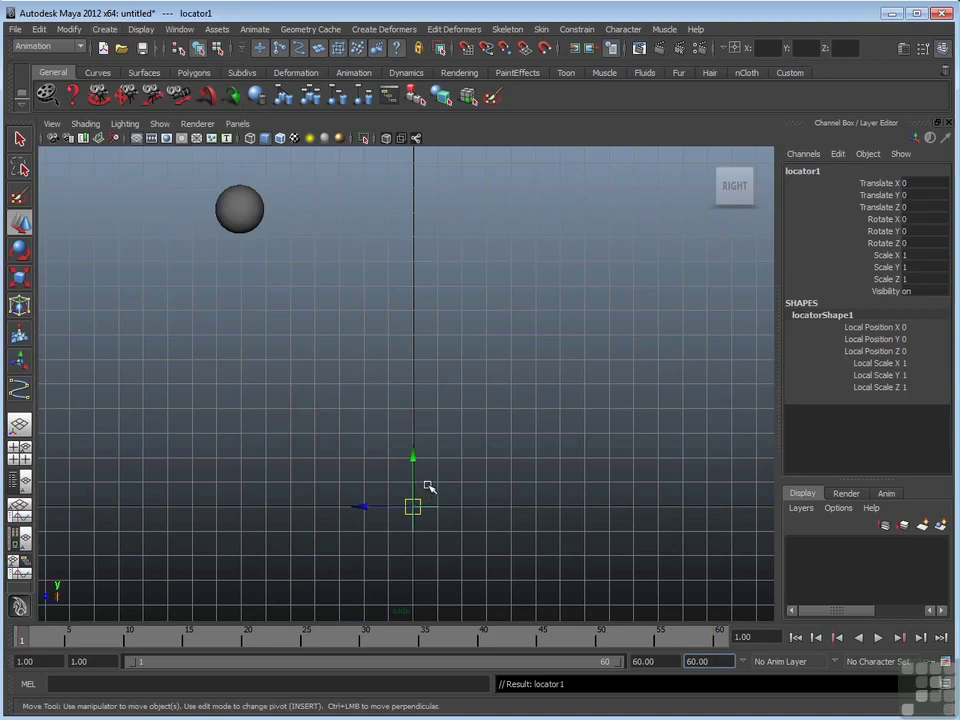
{"action": "key", "text": "ctrl+z"}
{"action": "key", "text": "shift+z"}
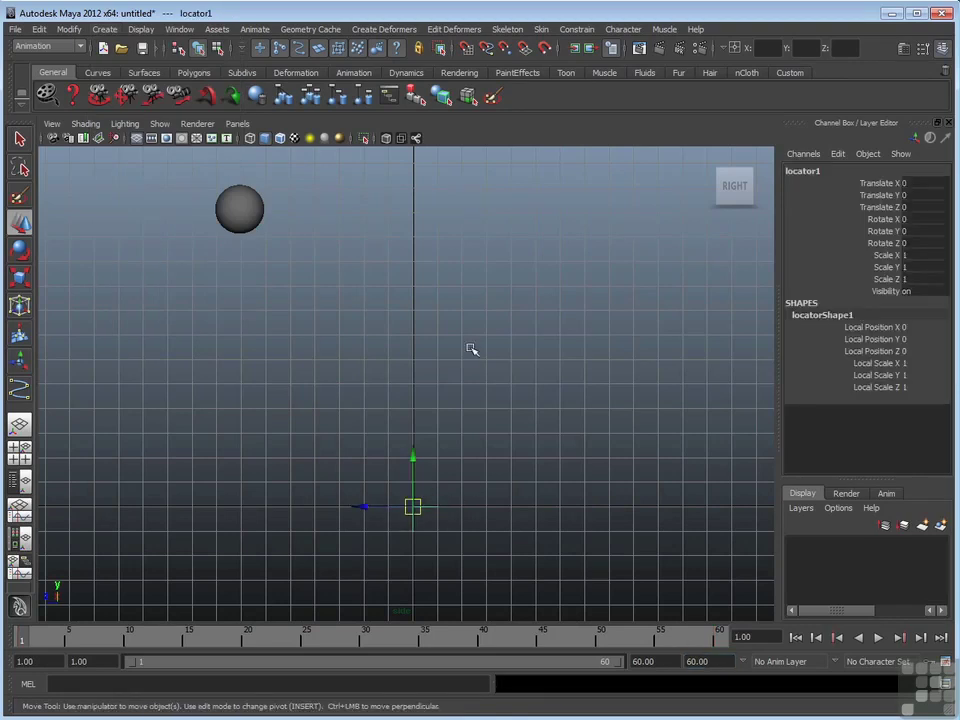
{"action": "key", "text": "space"}
{"action": "key", "text": "space"}
{"action": "right_click_drag", "start_coordinate": [435, 431], "coordinate": [396, 446], "text": "alt"}
{"action": "left_click_drag", "start_coordinate": [396, 446], "coordinate": [497, 352], "text": "alt"}
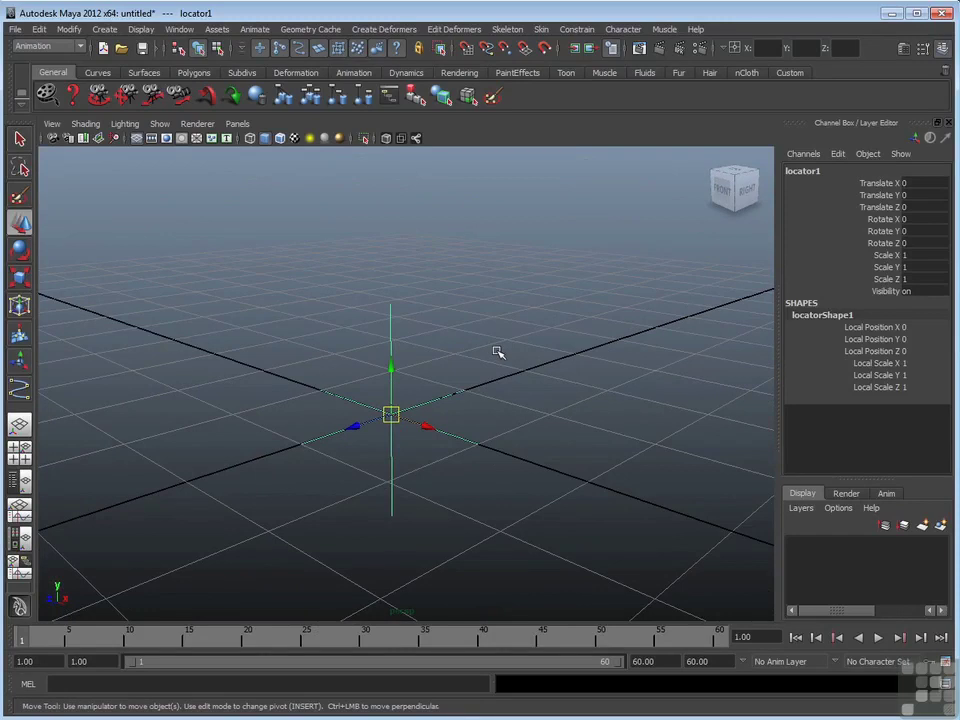
- In the side view at frame 60, move the locator onto the sphere, to about Y 1.07, Z -7.98
{"action": "key", "text": "space"}
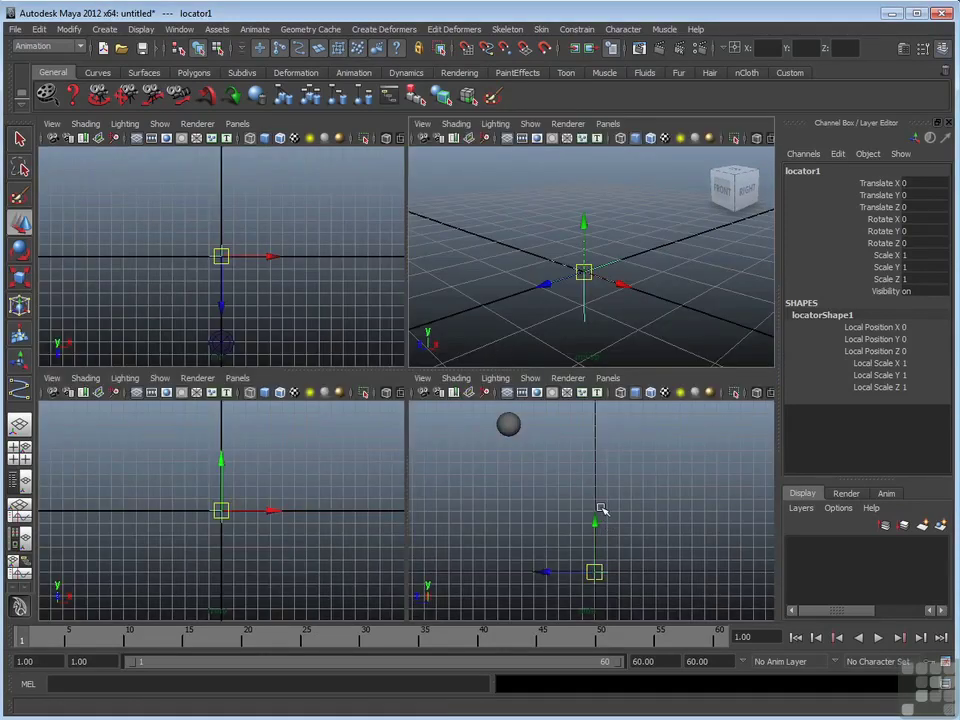
{"action": "key", "text": "space"}
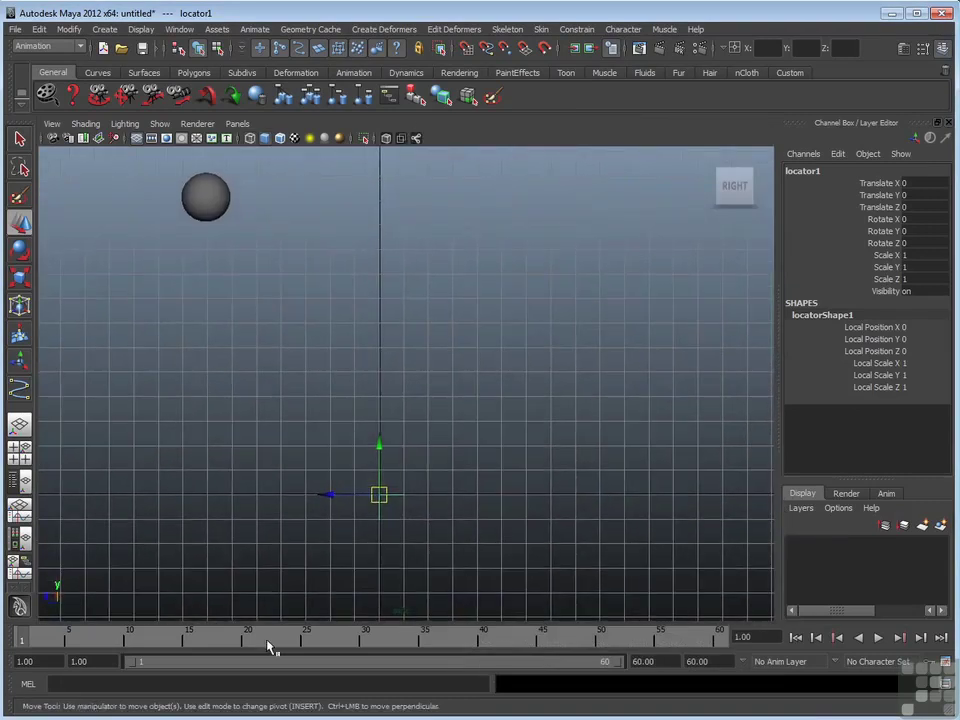
{"action": "key", "text": "alt+v"}
{"action": "key", "text": "Escape"}
{"action": "left_click_drag", "start_coordinate": [380, 493], "coordinate": [580, 472]}
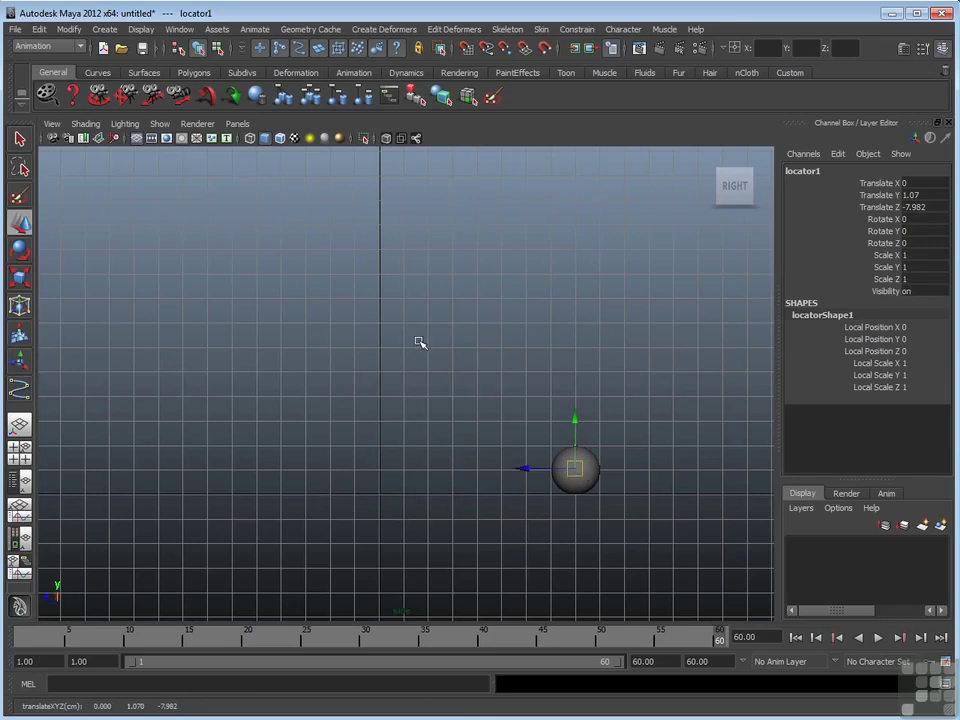
- Display the side view in wireframe with the grid hidden, and refine the locator's position to about Y 1.04, Z -8.01
{"action": "left_click", "coordinate": [88, 122]}
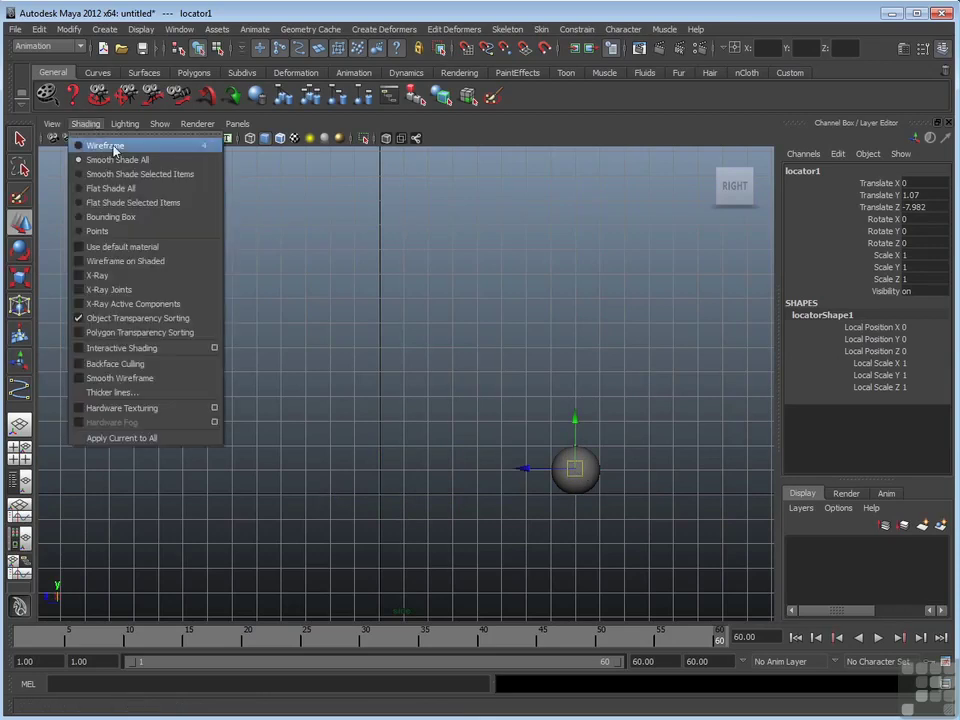
{"action": "left_click", "coordinate": [102, 146]}
{"action": "left_click_drag", "start_coordinate": [574, 470], "coordinate": [595, 470]}
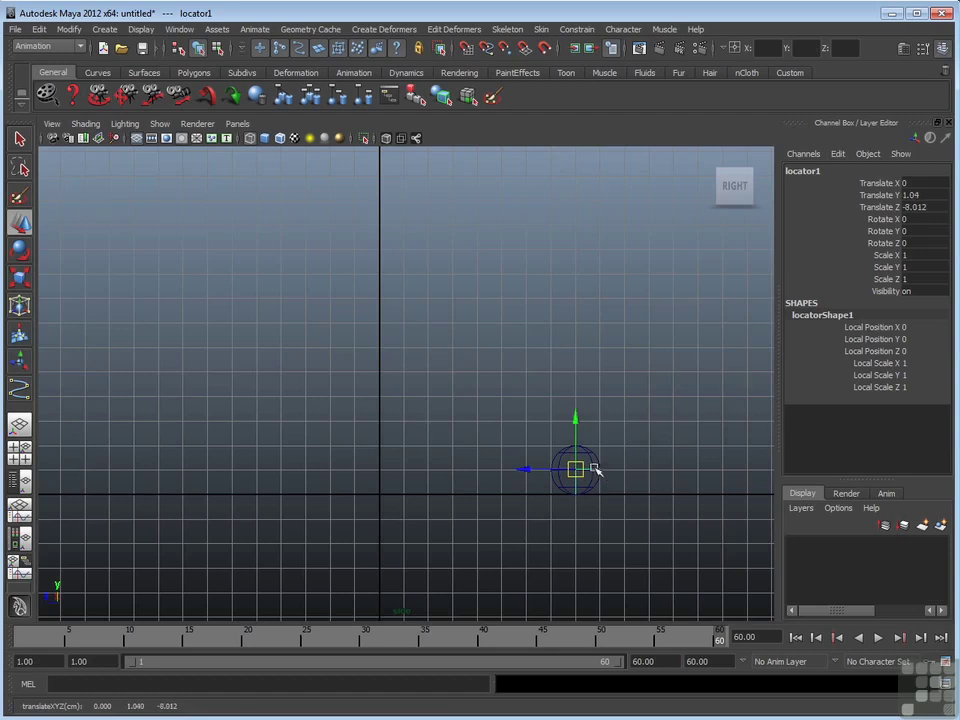
{"action": "left_click", "coordinate": [143, 30]}
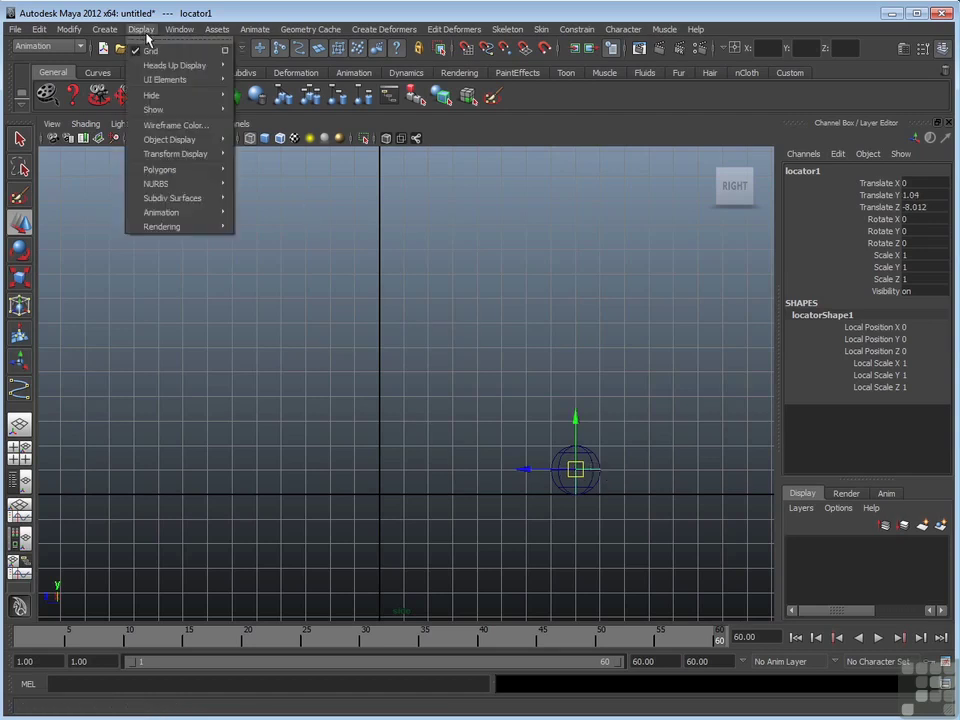
{"action": "left_click", "coordinate": [152, 51]}
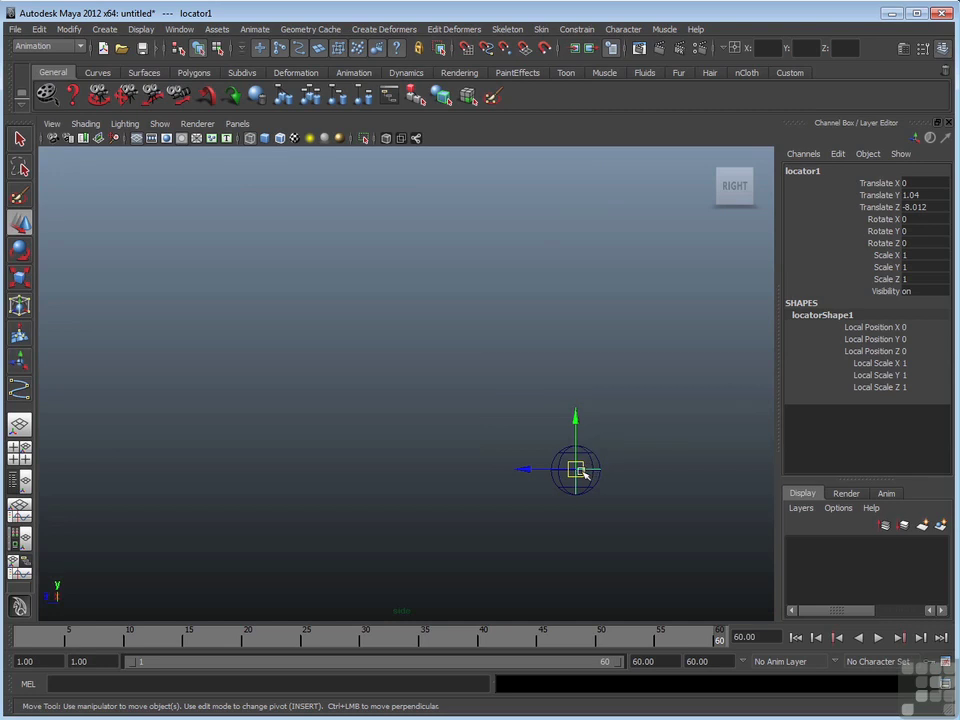
- At frame 1, duplicate the locator and move the copy onto the sphere's starting position, about Y 12.14, Z 7.06
{"action": "left_click_drag", "start_coordinate": [720, 638], "coordinate": [11, 654]}
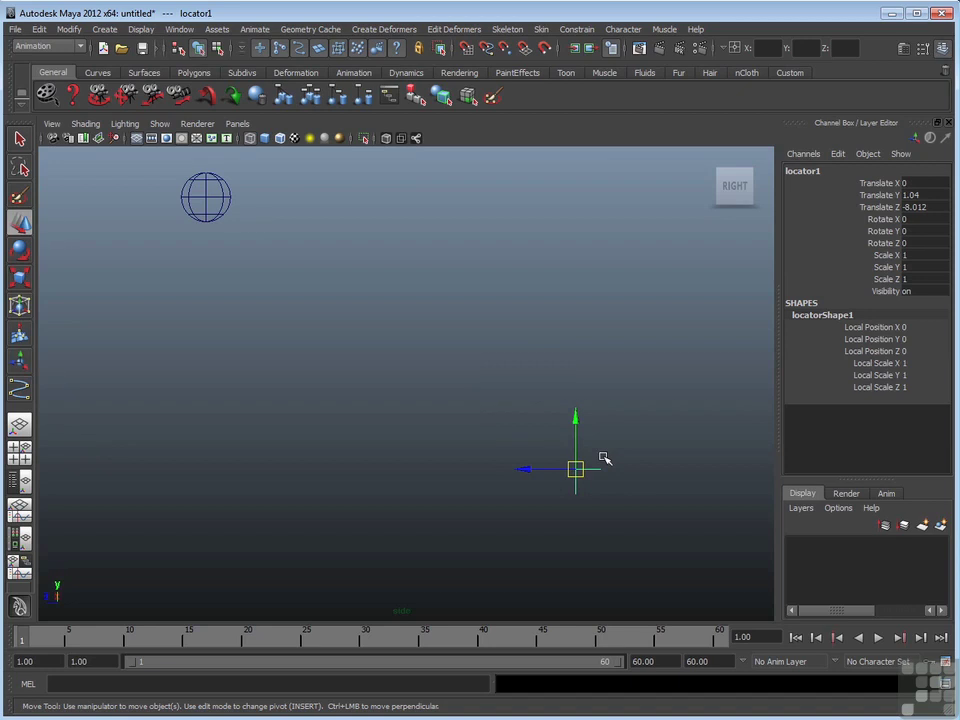
{"action": "key", "text": "ctrl+d"}
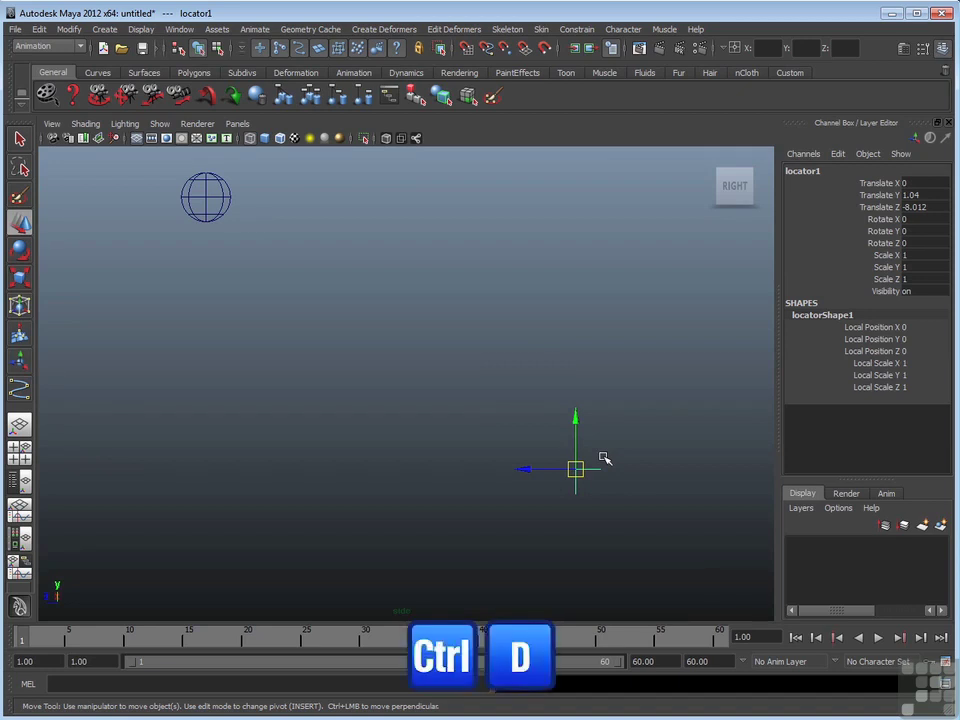
{"action": "left_click_drag", "start_coordinate": [583, 477], "coordinate": [644, 540]}
{"action": "left_click", "coordinate": [388, 371]}
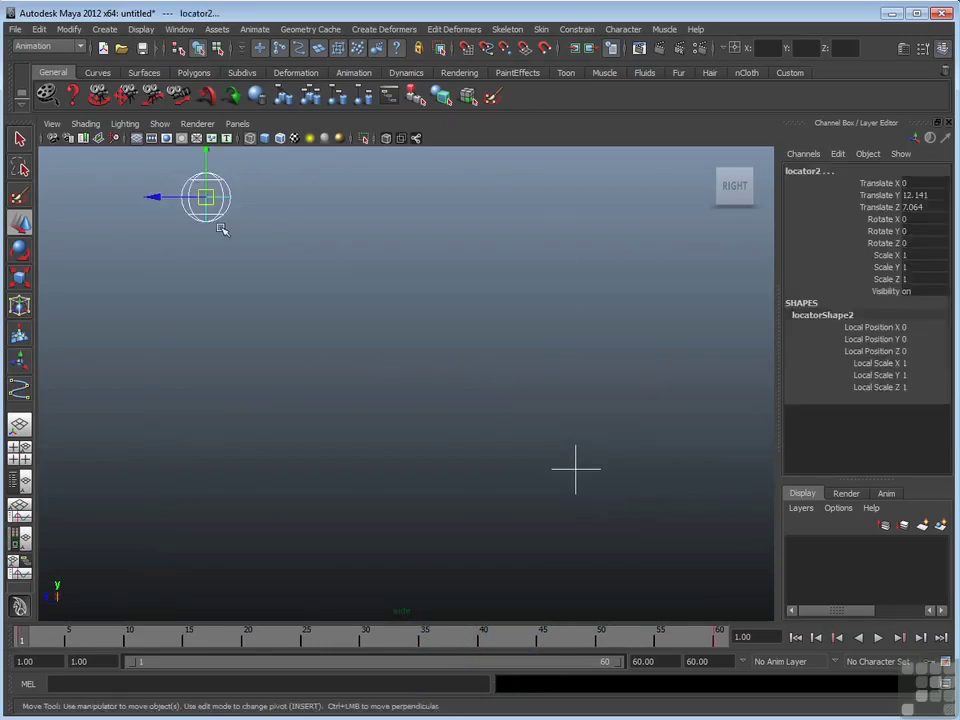
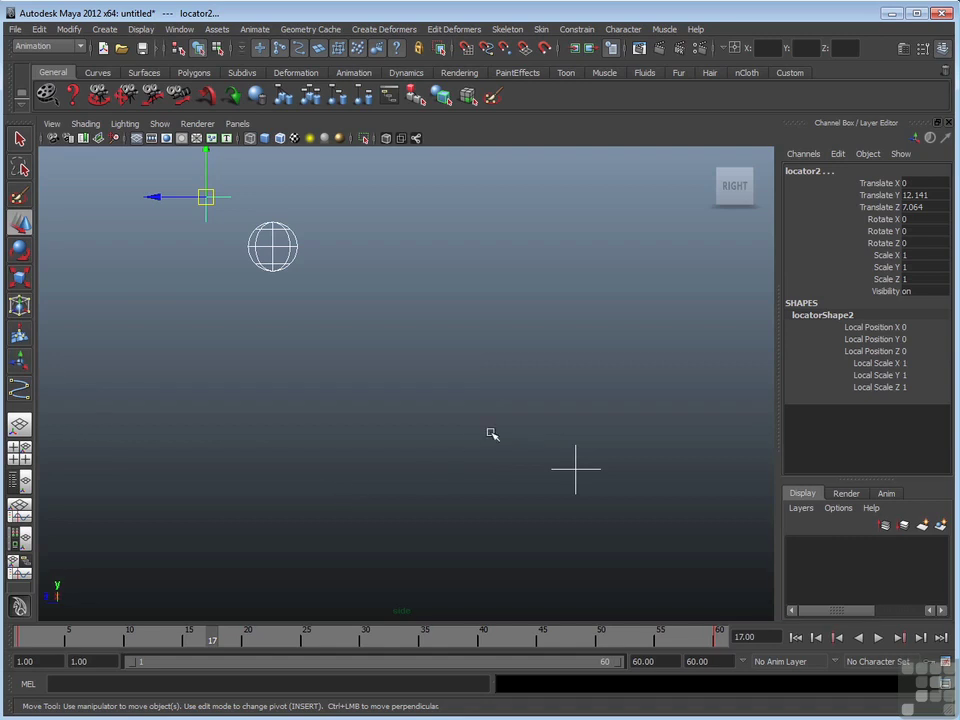
- Create two more locators by duplicating the one at the sphere's end position, placing them along Z at about -4.56 and 0.09
{"action": "left_click", "coordinate": [540, 438]}
{"action": "left_click_drag", "start_coordinate": [566, 441], "coordinate": [604, 482]}
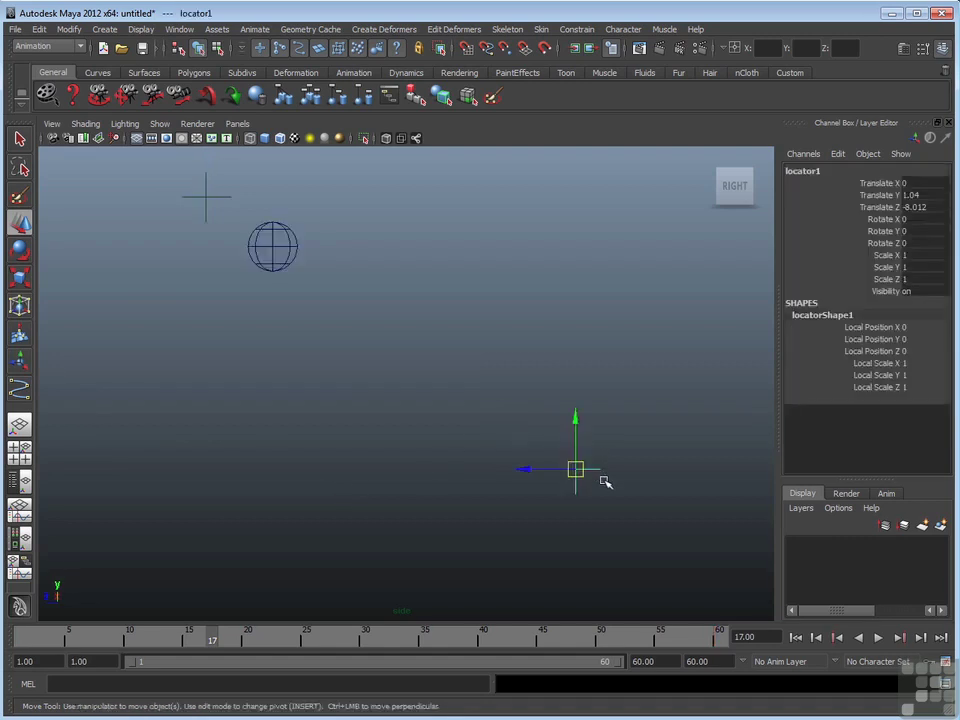
{"action": "key", "text": "ctrl+d"}
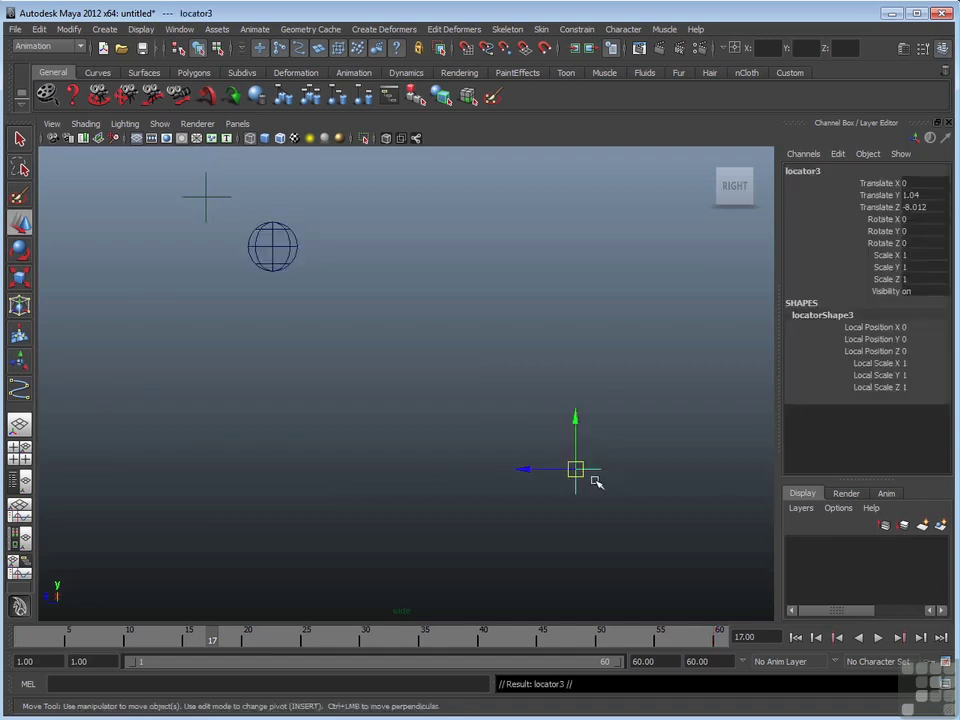
{"action": "left_click_drag", "start_coordinate": [527, 471], "coordinate": [439, 467]}
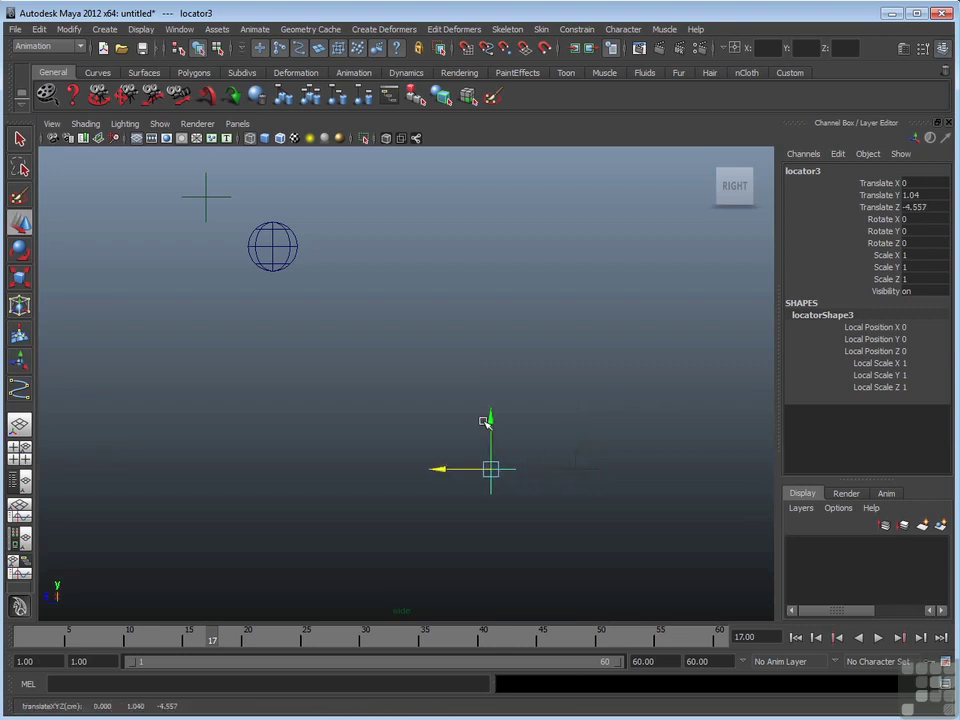
{"action": "key", "text": "ctrl+d"}
{"action": "left_click_drag", "start_coordinate": [439, 467], "coordinate": [328, 470]}
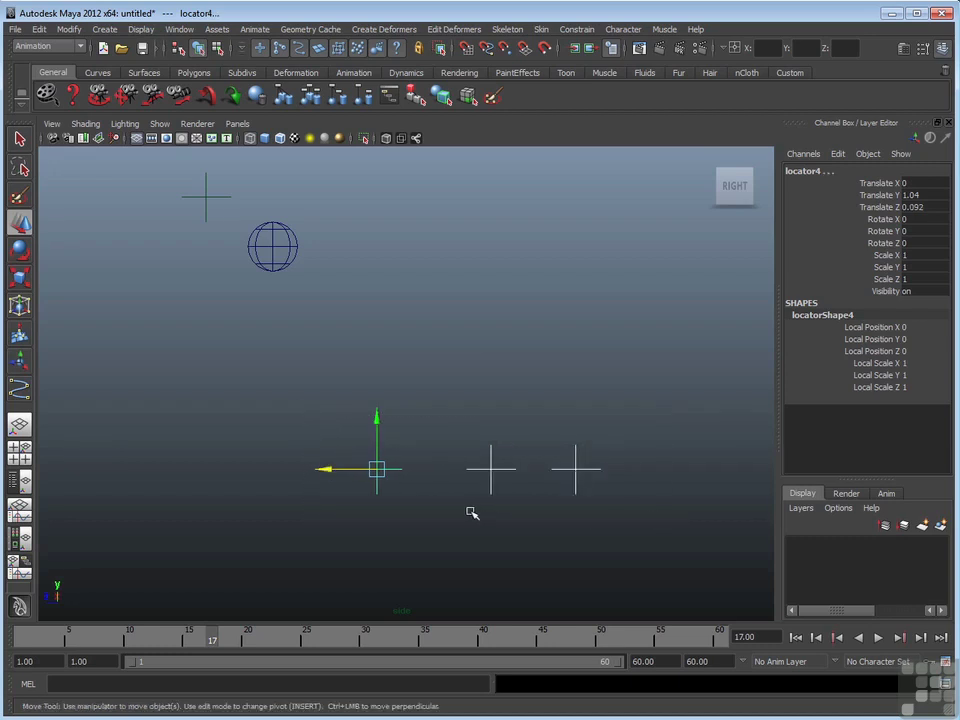
- Adjust the spacing of the two intermediate ground-level locators, moving them along Z to about 1.62 and -3.82
{"action": "left_click", "coordinate": [332, 441]}
{"action": "left_click", "coordinate": [360, 469]}
{"action": "left_click_drag", "start_coordinate": [327, 470], "coordinate": [285, 467]}
{"action": "left_click_drag", "start_coordinate": [437, 420], "coordinate": [538, 491]}
{"action": "left_click_drag", "start_coordinate": [429, 471], "coordinate": [424, 471]}
{"action": "left_click", "coordinate": [349, 461]}
{"action": "left_click_drag", "start_coordinate": [349, 461], "coordinate": [386, 497]}
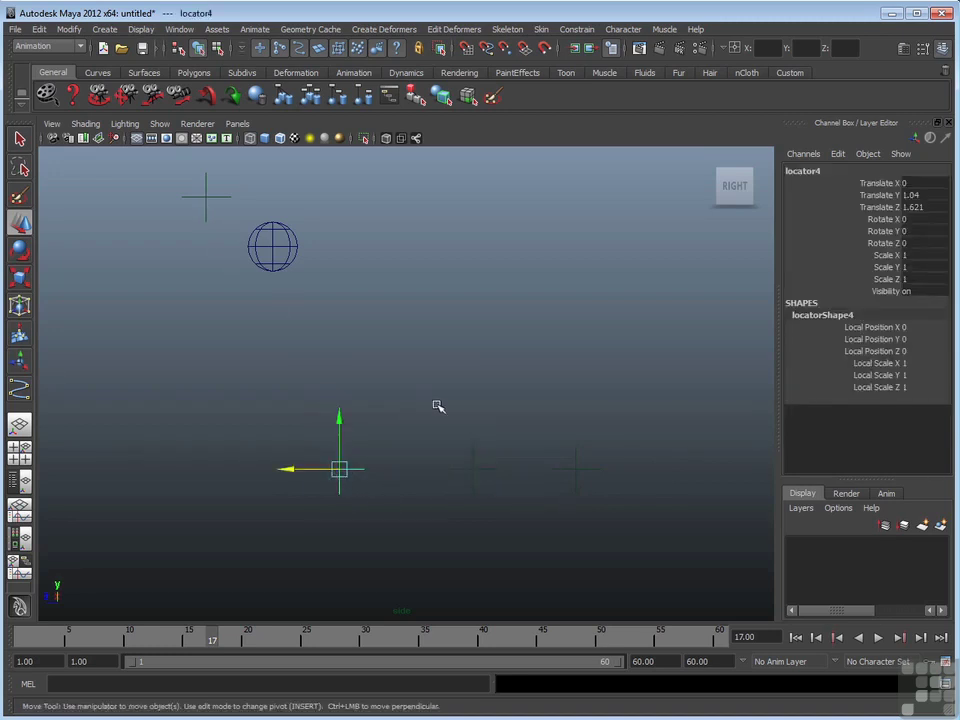
{"action": "left_click_drag", "start_coordinate": [437, 407], "coordinate": [488, 488]}
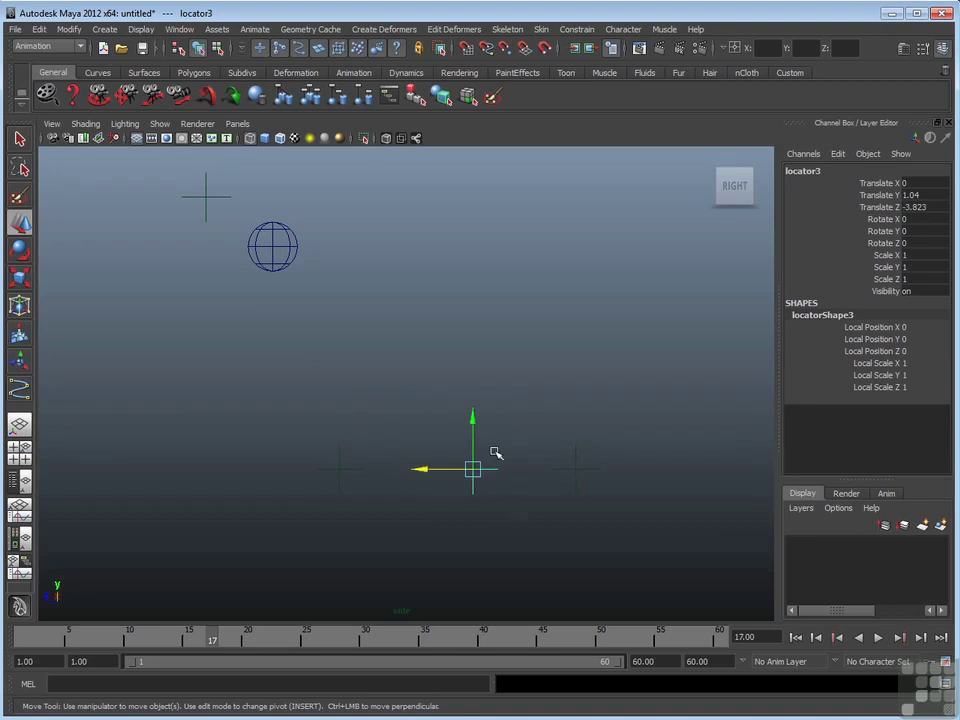
- Refine the spacing of the ground-level locators, moving the one nearest the start to about Z 1.47 and nudging the middle one
{"action": "left_click_drag", "start_coordinate": [534, 431], "coordinate": [603, 488]}
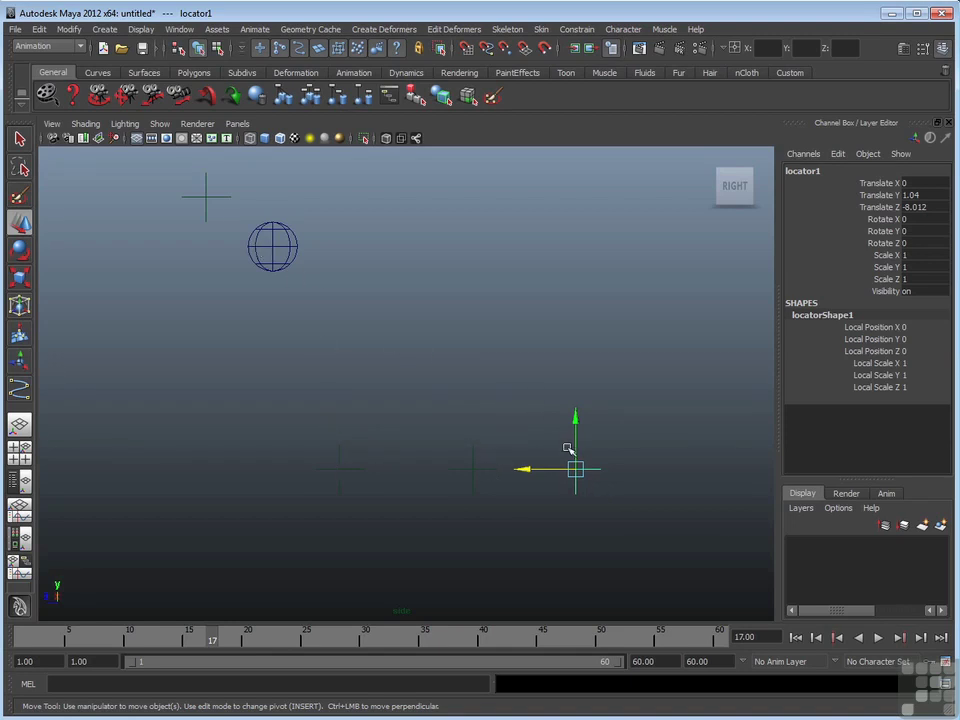
{"action": "left_click", "coordinate": [371, 416]}
{"action": "left_click_drag", "start_coordinate": [318, 437], "coordinate": [380, 465]}
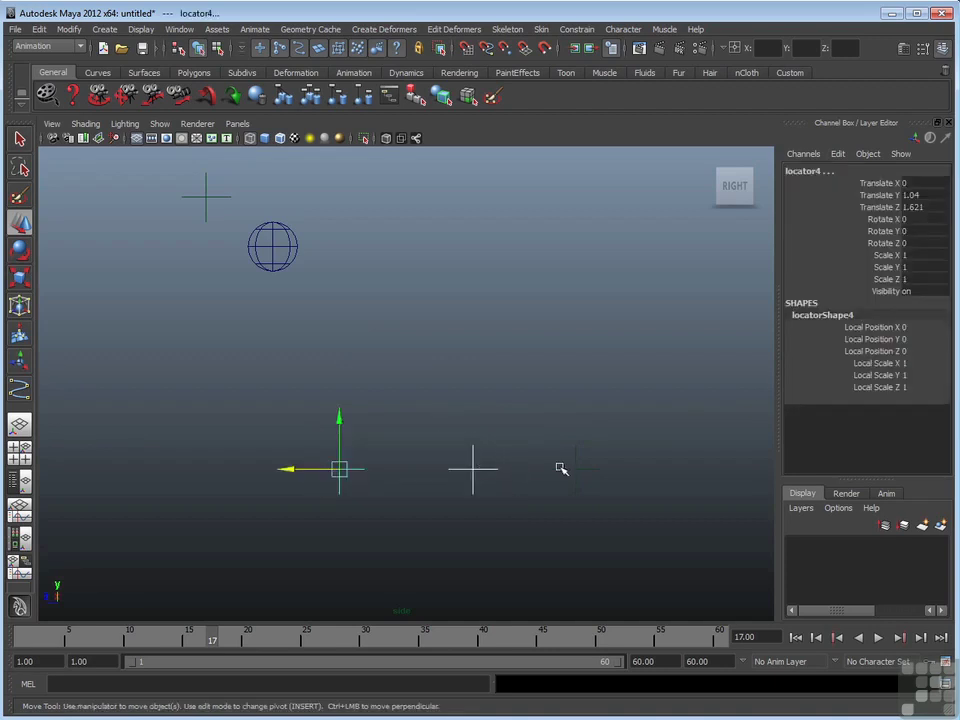
{"action": "left_click", "coordinate": [447, 434]}
{"action": "left_click_drag", "start_coordinate": [447, 434], "coordinate": [499, 480]}
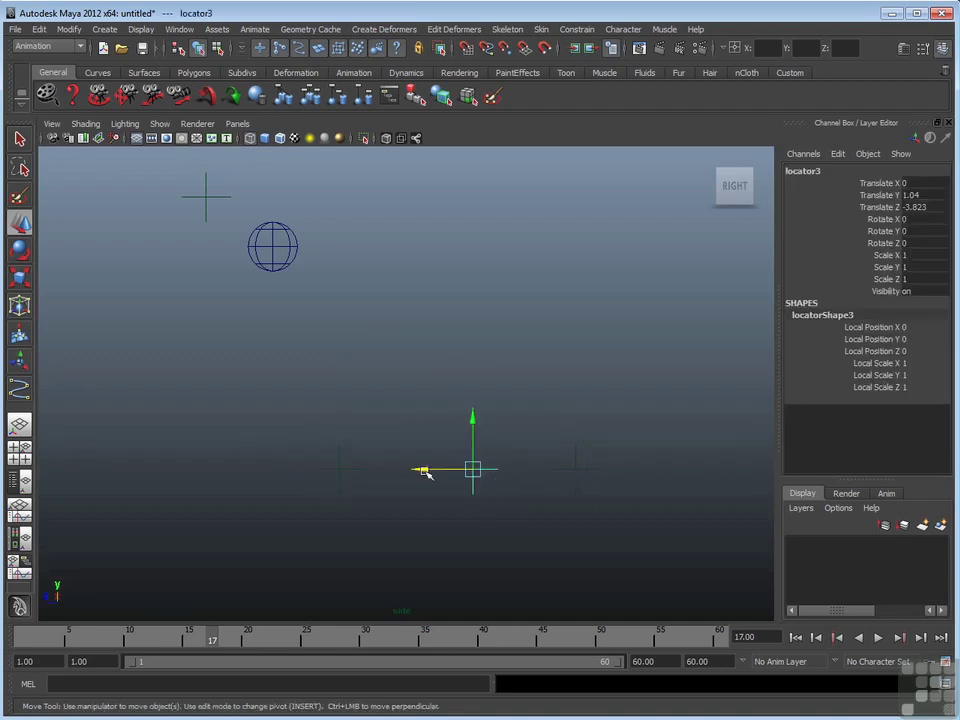
{"action": "left_click", "coordinate": [275, 439]}
{"action": "left_click_drag", "start_coordinate": [275, 439], "coordinate": [302, 477]}
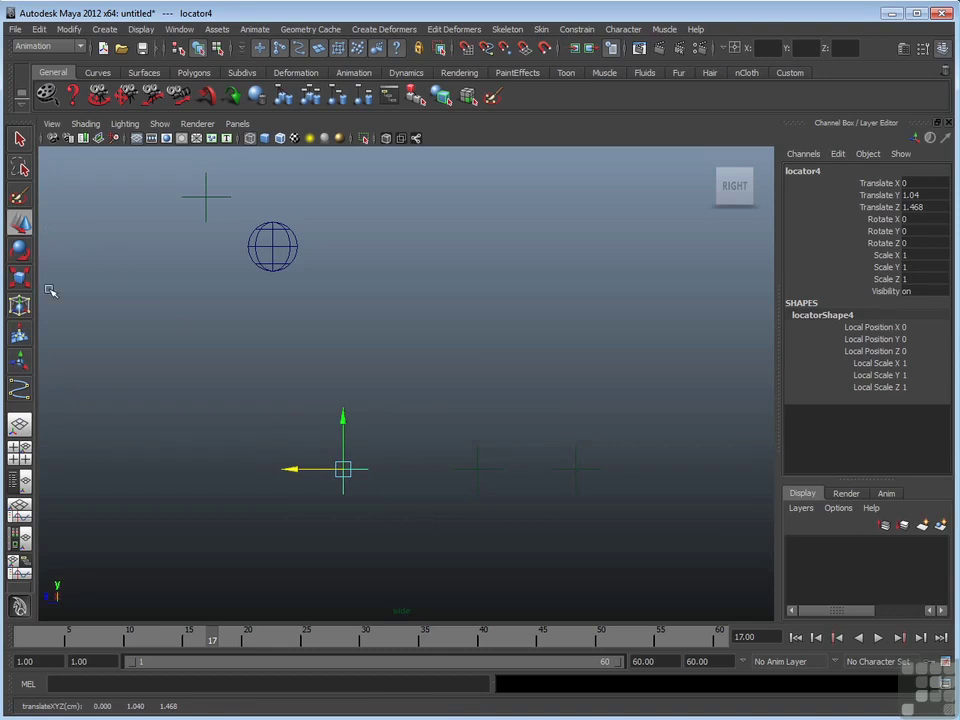
{"action": "left_click", "coordinate": [454, 510]}
{"action": "left_click_drag", "start_coordinate": [281, 405], "coordinate": [637, 524]}
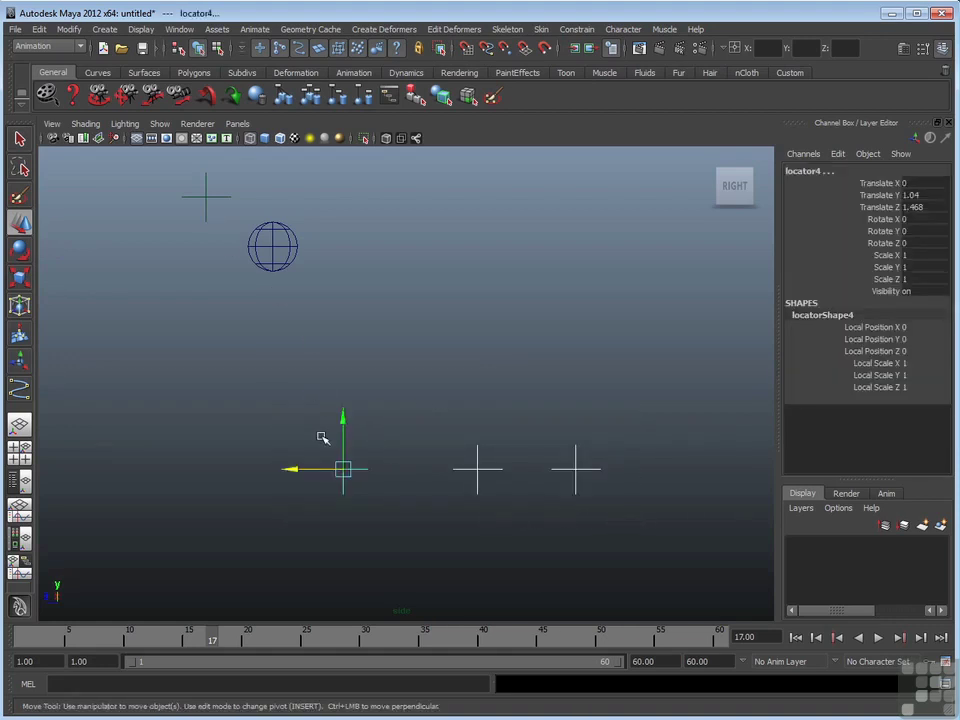
{"action": "left_click", "coordinate": [451, 471]}
{"action": "left_click_drag", "start_coordinate": [449, 474], "coordinate": [428, 405]}
{"action": "left_click", "coordinate": [358, 484]}
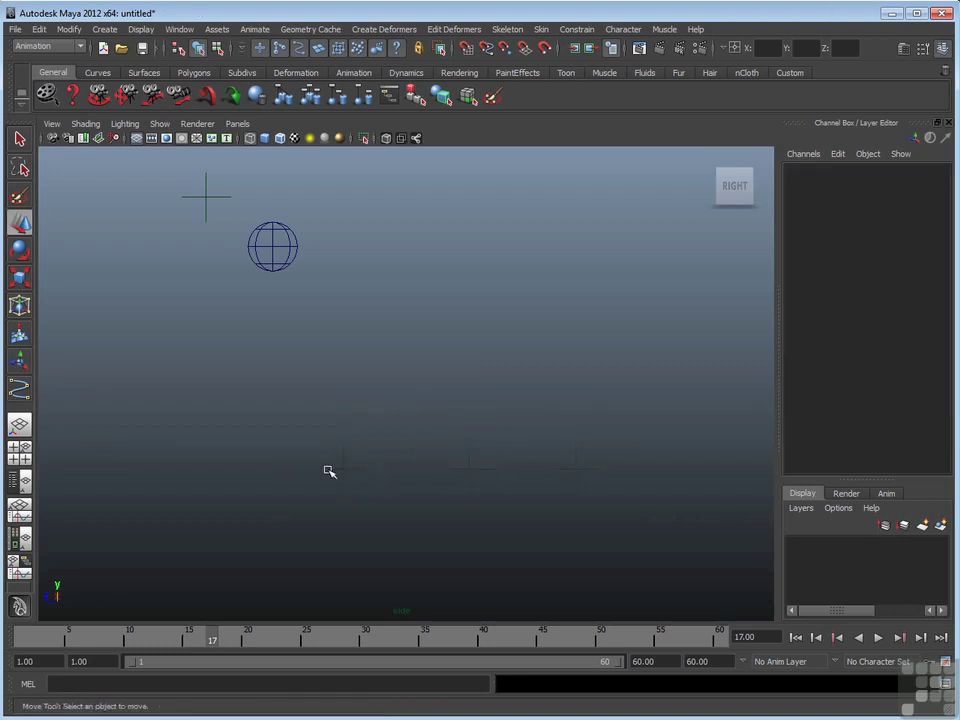
- Widen the ground-level spacing by moving the locator nearest the start to about Z 1.87 and shifting the middle one towards it
{"action": "left_click_drag", "start_coordinate": [300, 468], "coordinate": [616, 514]}
{"action": "left_click_drag", "start_coordinate": [303, 438], "coordinate": [368, 492]}
{"action": "left_click", "coordinate": [448, 435]}
{"action": "left_click_drag", "start_coordinate": [448, 435], "coordinate": [485, 497]}
{"action": "left_click_drag", "start_coordinate": [425, 469], "coordinate": [417, 469]}
{"action": "left_click_drag", "start_coordinate": [274, 405], "coordinate": [600, 505]}
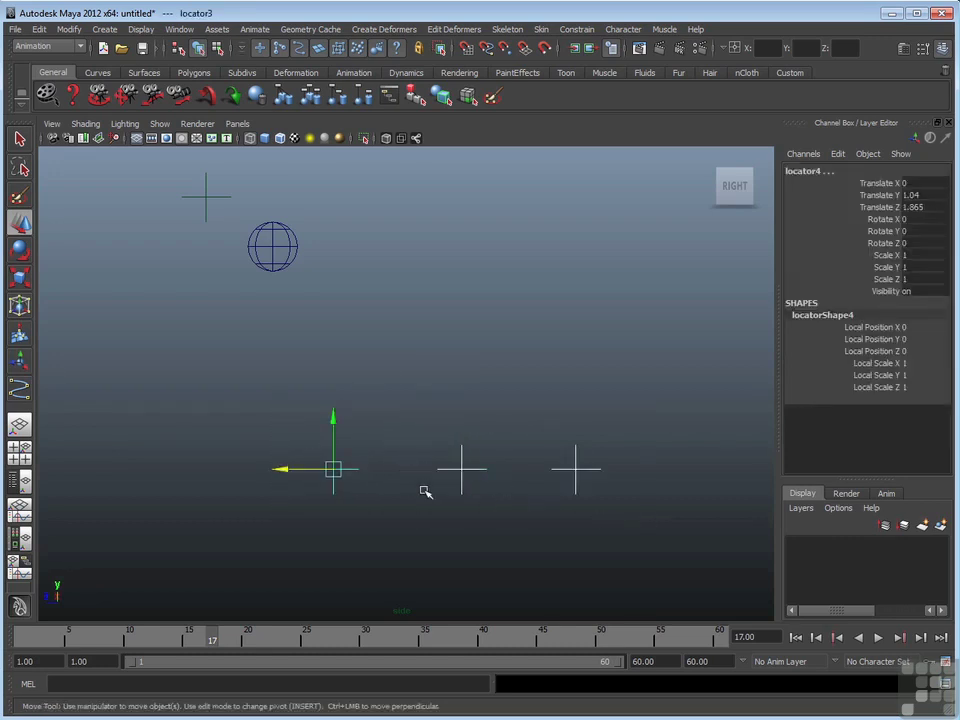
{"action": "left_click_drag", "start_coordinate": [428, 441], "coordinate": [482, 492]}
{"action": "left_click_drag", "start_coordinate": [420, 470], "coordinate": [407, 471]}
{"action": "left_click_drag", "start_coordinate": [287, 420], "coordinate": [626, 502]}
- Duplicate two locators and raise one above each gap between the ground-level locators, the lower copy at about Y 2.75, Z -5.51
{"action": "left_click_drag", "start_coordinate": [322, 446], "coordinate": [515, 423]}
{"action": "key", "text": "ctrl+d"}
{"action": "key", "text": "ctrl+d"}
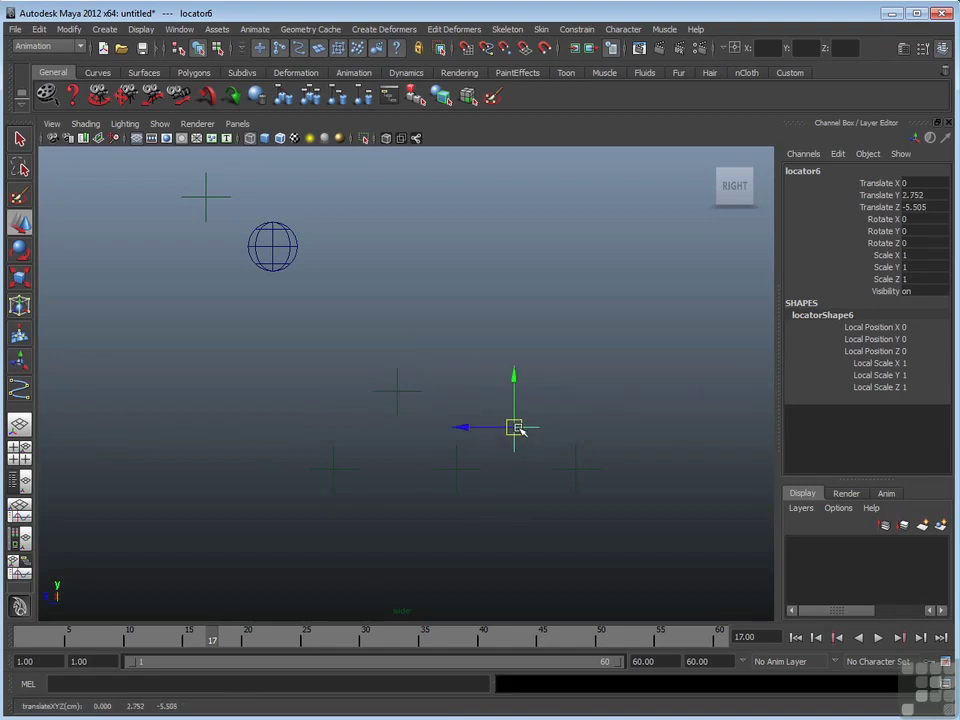
- Refine the two raised locators, placing them at about Y 6.02, Z -0.55 and Y 2.78, Z -5.35
{"action": "left_click", "coordinate": [377, 358]}
{"action": "left_click_drag", "start_coordinate": [321, 349], "coordinate": [641, 532]}
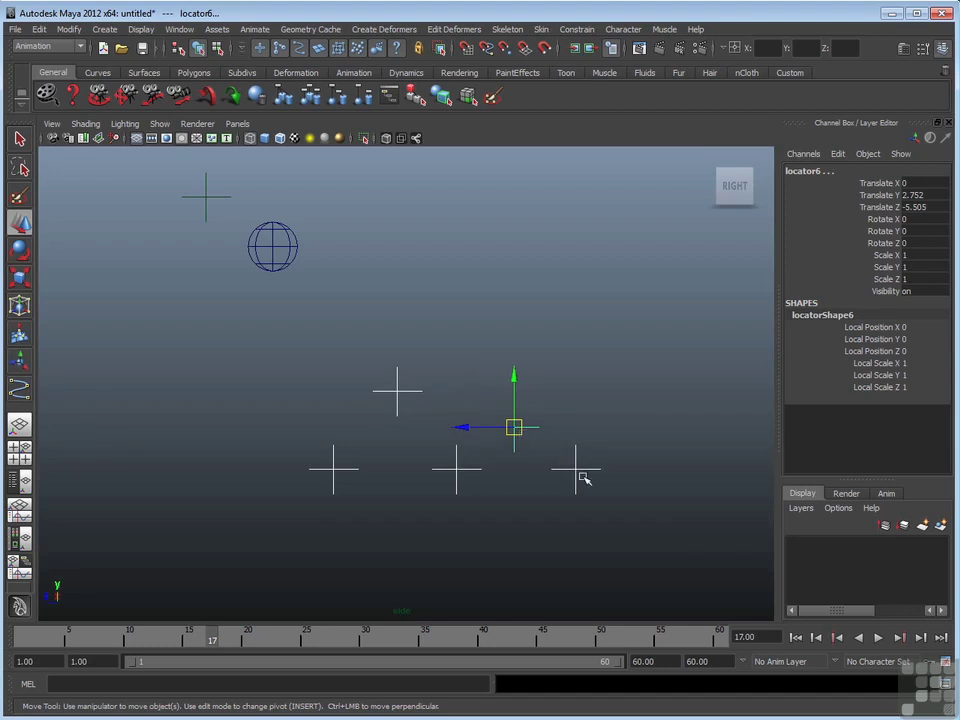
{"action": "mouse_move", "coordinate": [386, 360]}
{"action": "left_mouse_down"}
{"action": "mouse_move", "coordinate": [420, 398]}
{"action": "mouse_move", "coordinate": [393, 364]}
{"action": "left_mouse_up"}
{"action": "left_click_drag", "start_coordinate": [474, 386], "coordinate": [568, 478]}
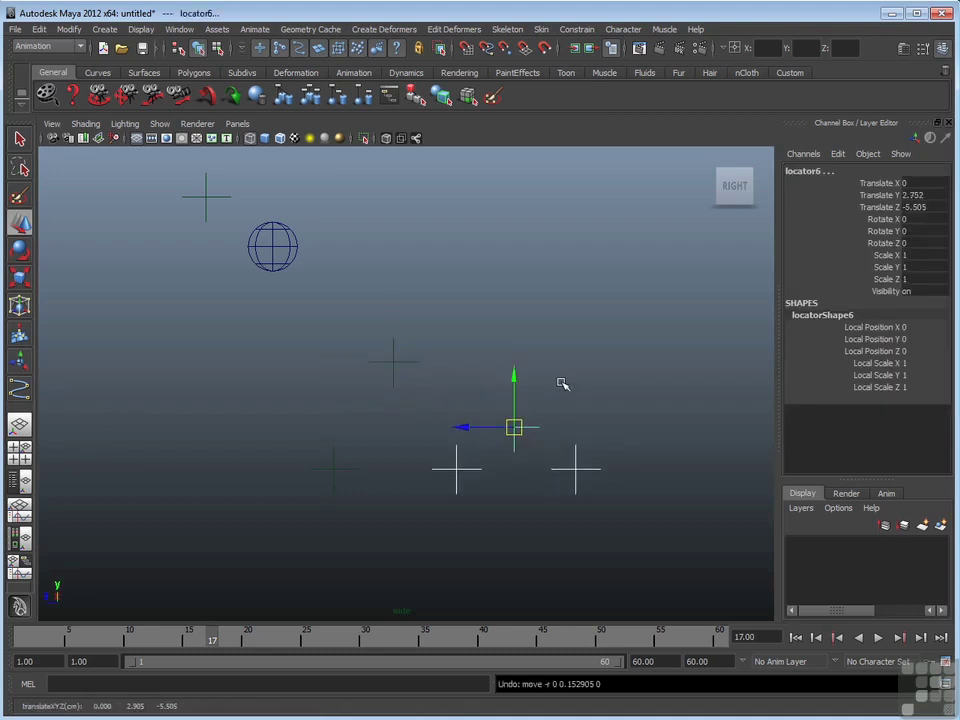
{"action": "left_click", "coordinate": [508, 364]}
{"action": "left_click_drag", "start_coordinate": [370, 343], "coordinate": [393, 351]}
{"action": "left_click_drag", "start_coordinate": [491, 390], "coordinate": [518, 430]}
{"action": "left_click", "coordinate": [527, 394]}
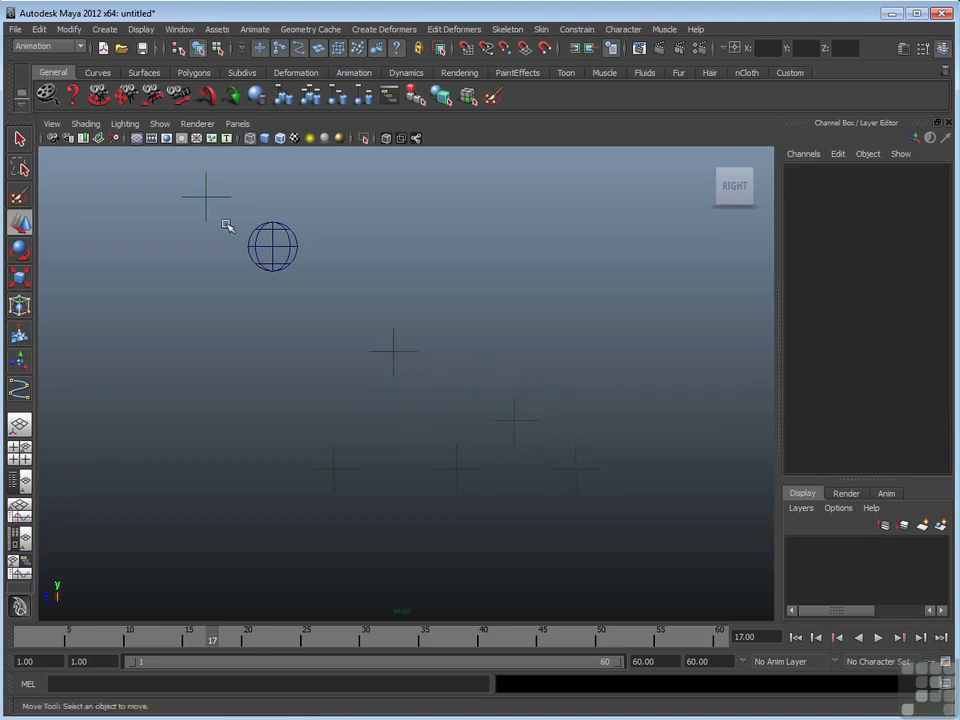
{"action": "left_click_drag", "start_coordinate": [480, 386], "coordinate": [522, 424]}
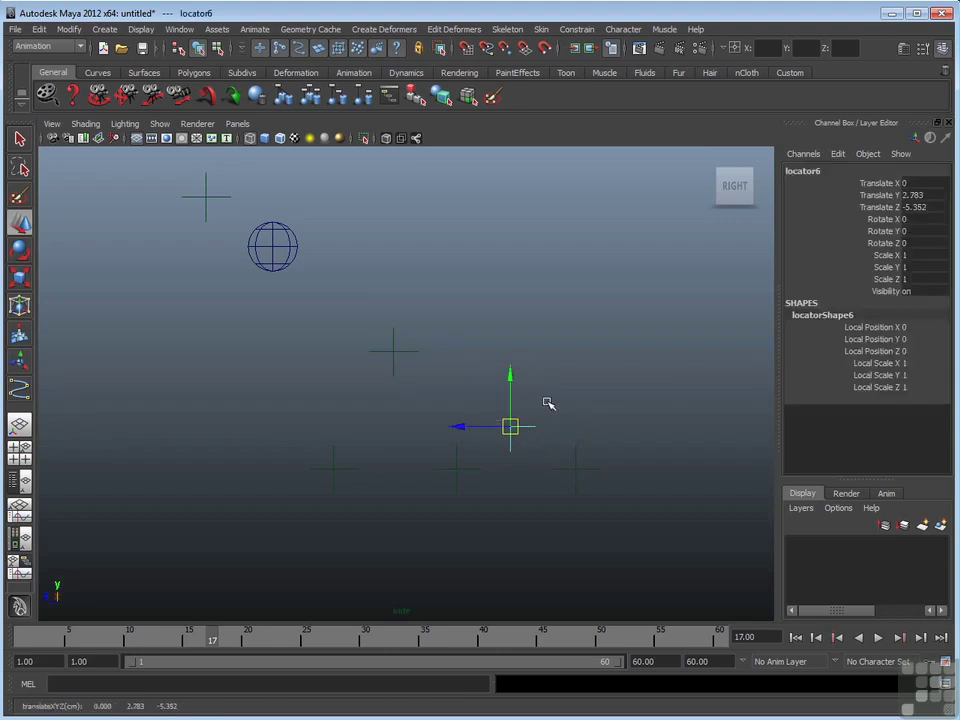
{"action": "left_click", "coordinate": [560, 413]}
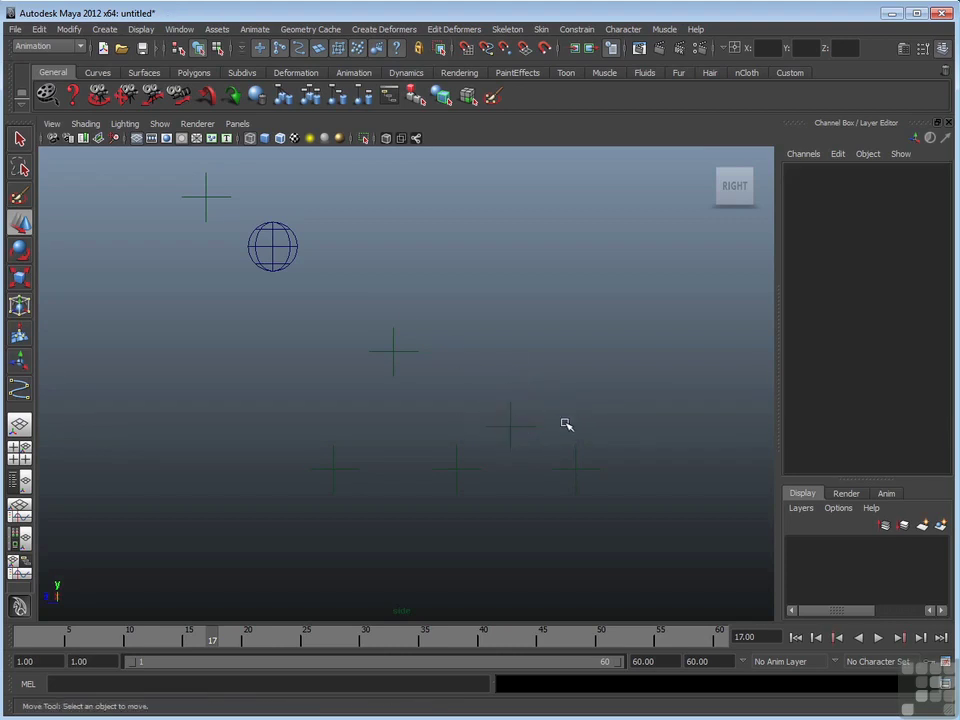
{"action": "left_click", "coordinate": [393, 351]}
{"action": "left_click", "coordinate": [551, 403]}
- Activate the CV Curve Tool with the curve degree set to 1 Linear
{"action": "left_click", "coordinate": [104, 29]}
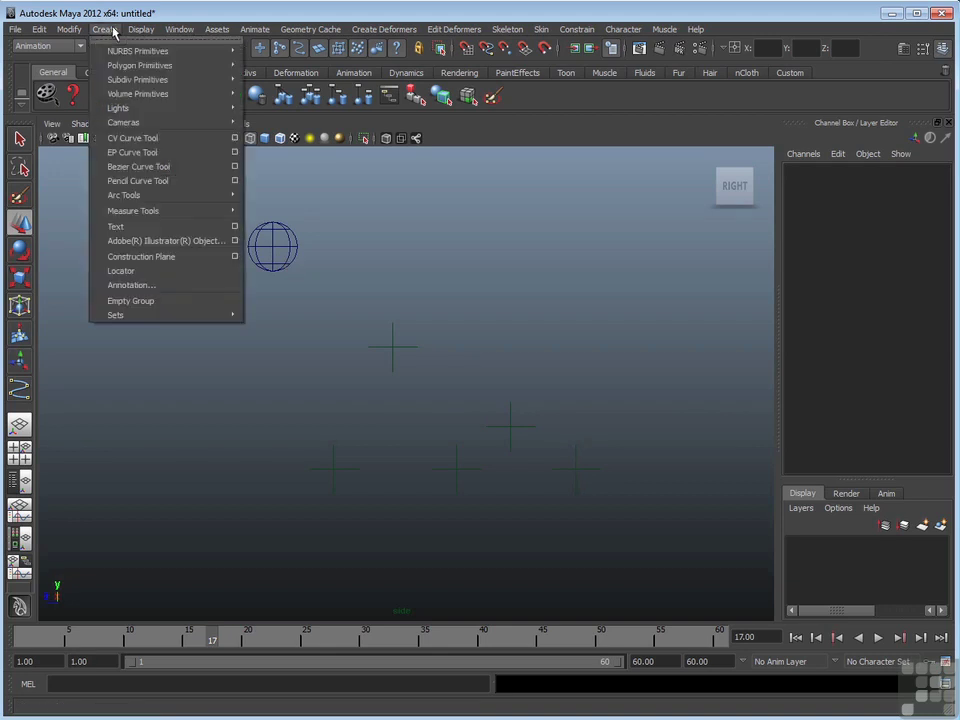
{"action": "left_click", "coordinate": [236, 138]}
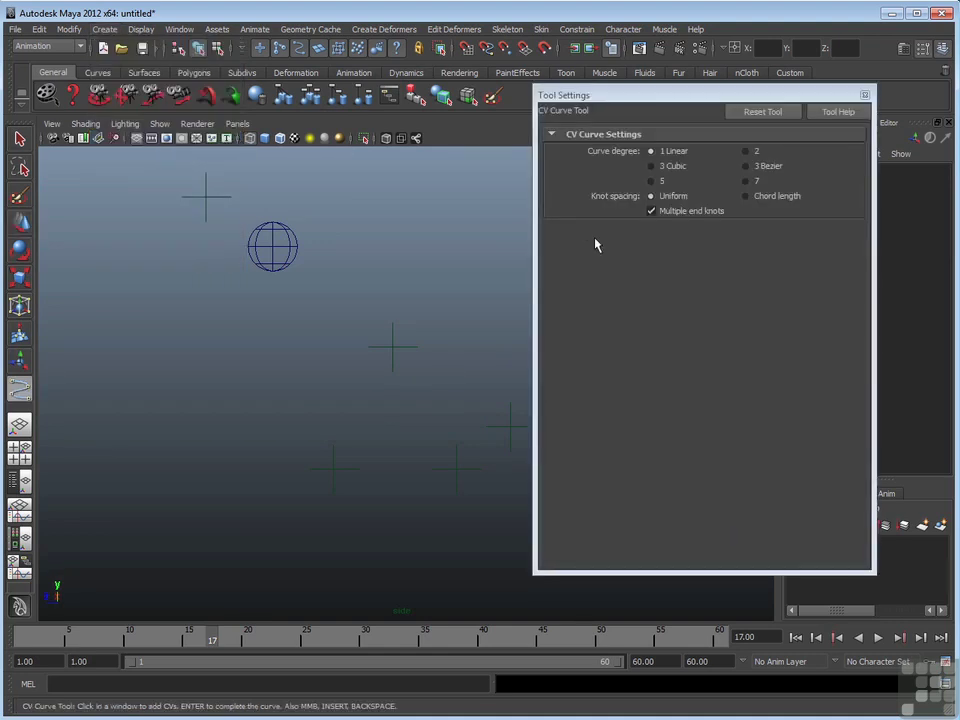
{"action": "left_click", "coordinate": [651, 166]}
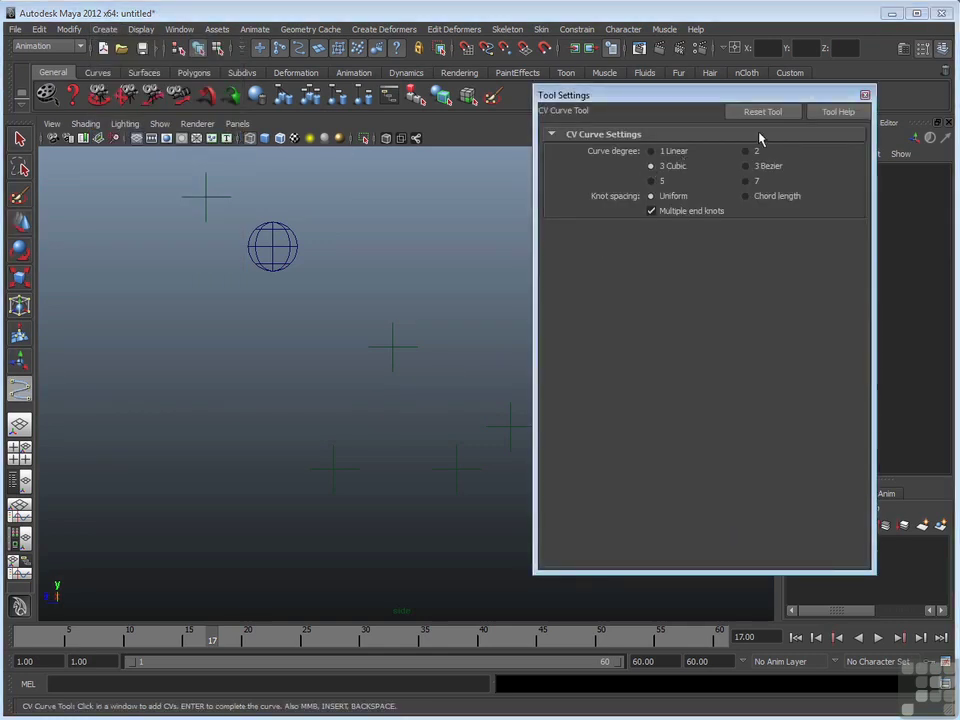
{"action": "left_click", "coordinate": [652, 151]}
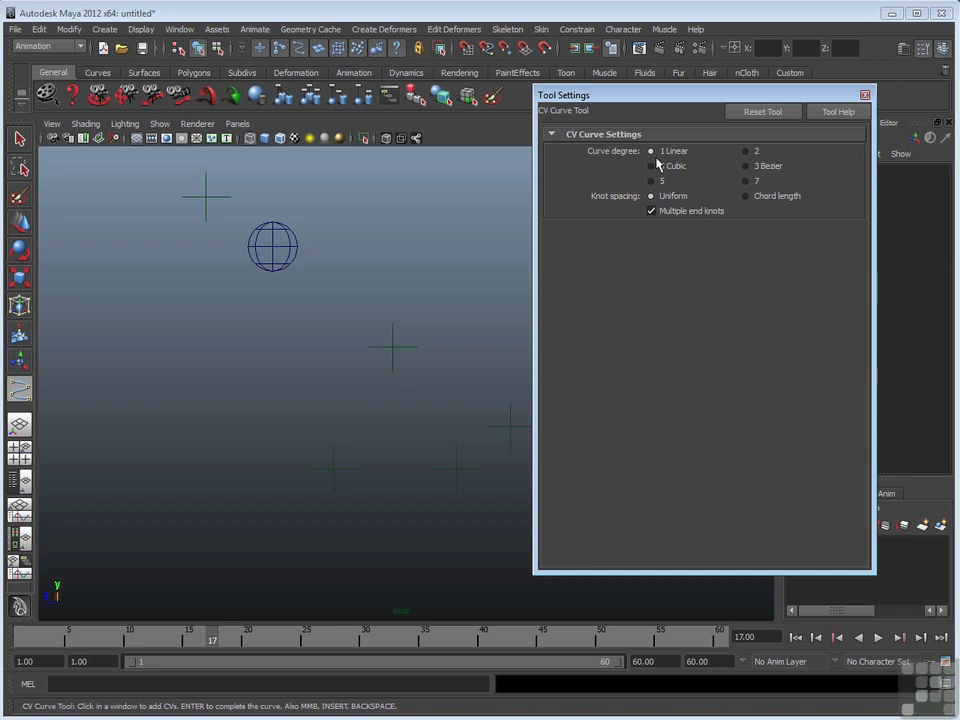
{"action": "left_click", "coordinate": [865, 96]}
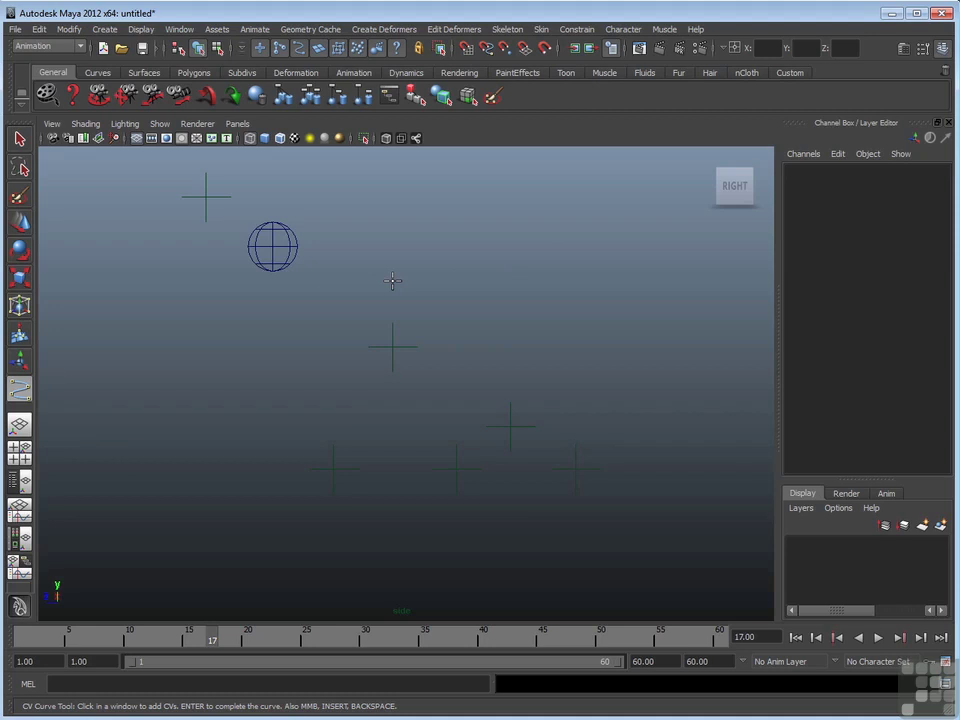
- Draw a three-point linear curve from the starting locator down to the final ground locator and back along the ground-level locators
{"action": "left_click", "coordinate": [182, 182]}
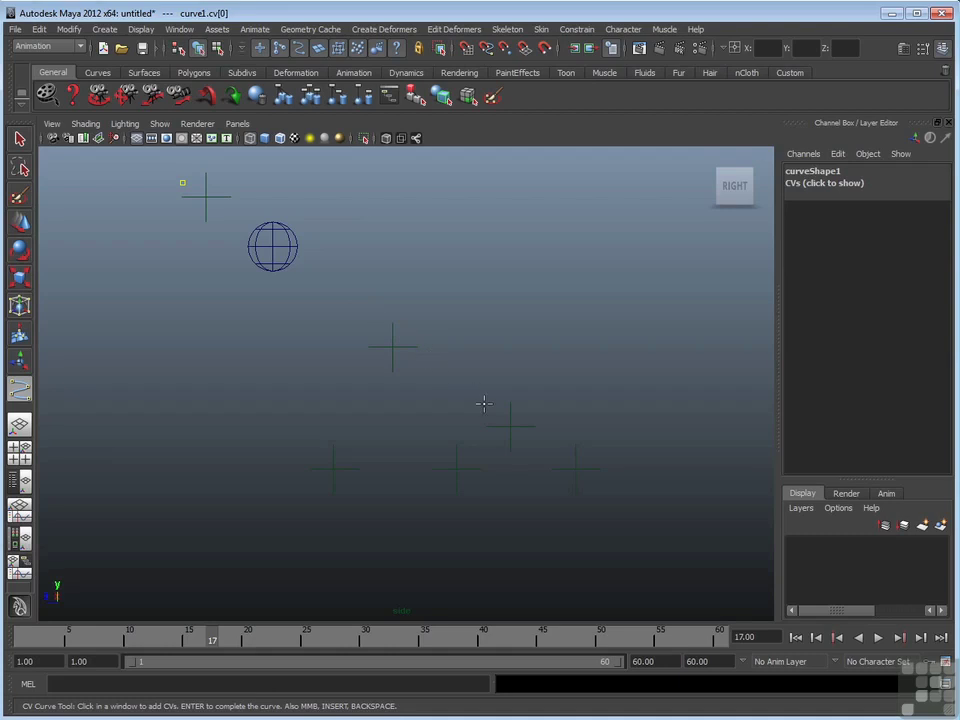
{"action": "left_click", "coordinate": [585, 475]}
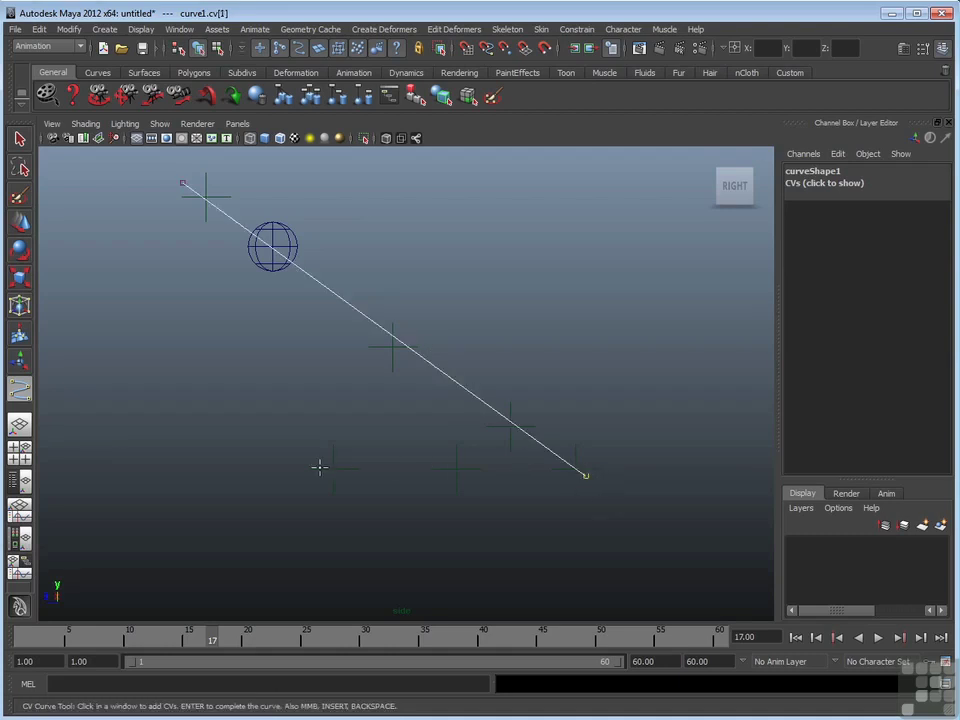
{"action": "left_click", "coordinate": [249, 464]}
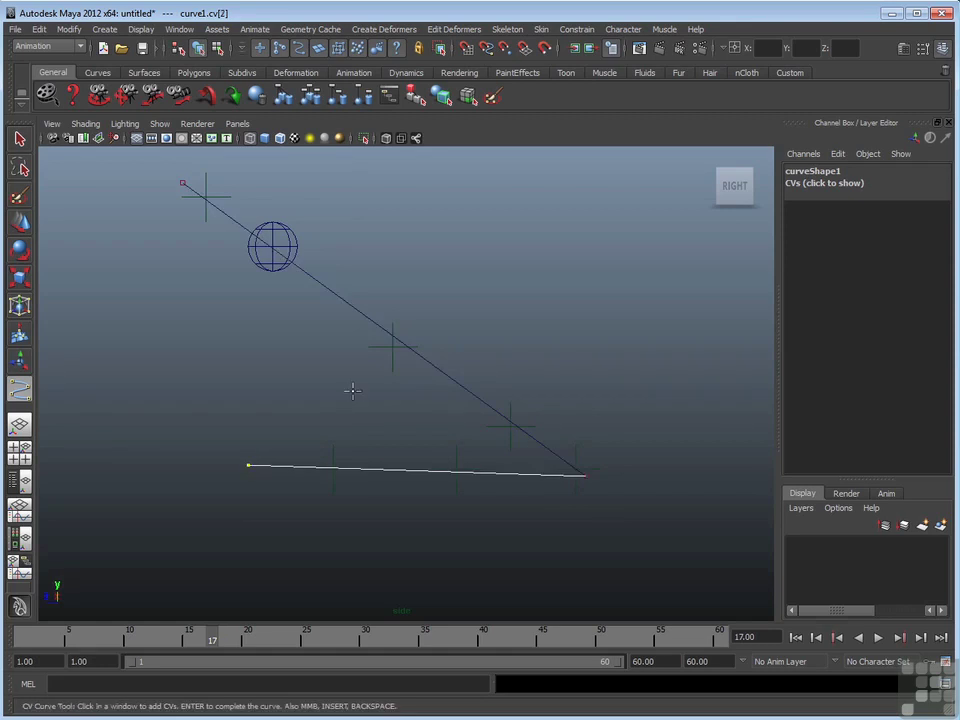
{"action": "key", "text": "Return"}
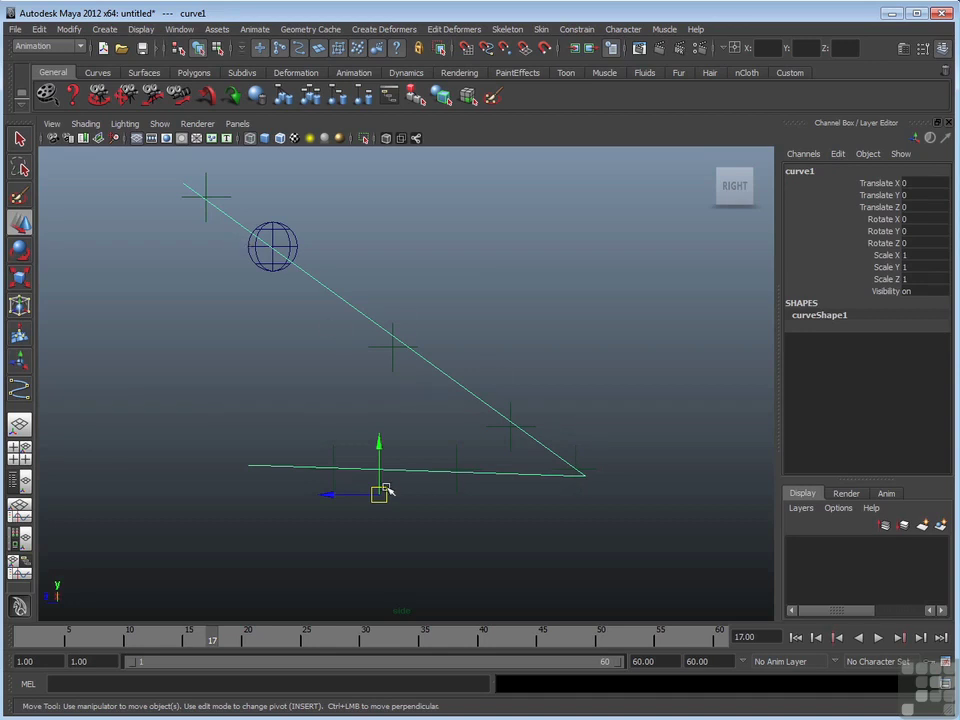
- Move the curve's last control vertex to about Y 0.75, Z 5.18 so the lower segment runs horizontally
{"action": "right_click_drag", "start_coordinate": [263, 467], "coordinate": [190, 465]}
{"action": "left_click_drag", "start_coordinate": [223, 439], "coordinate": [254, 477]}
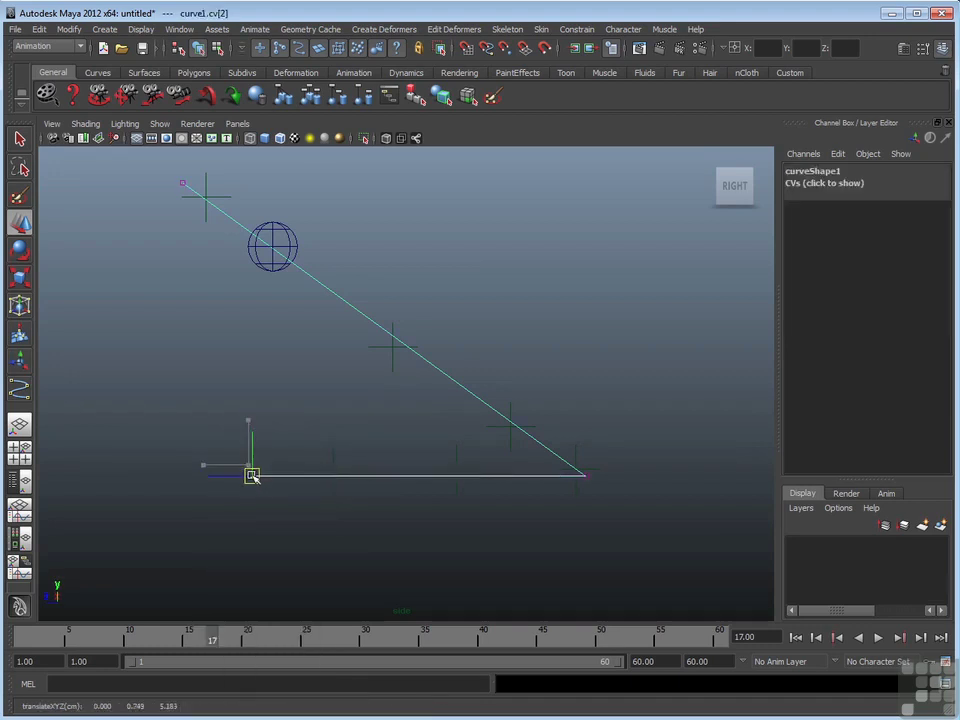
{"action": "left_click", "coordinate": [305, 352]}
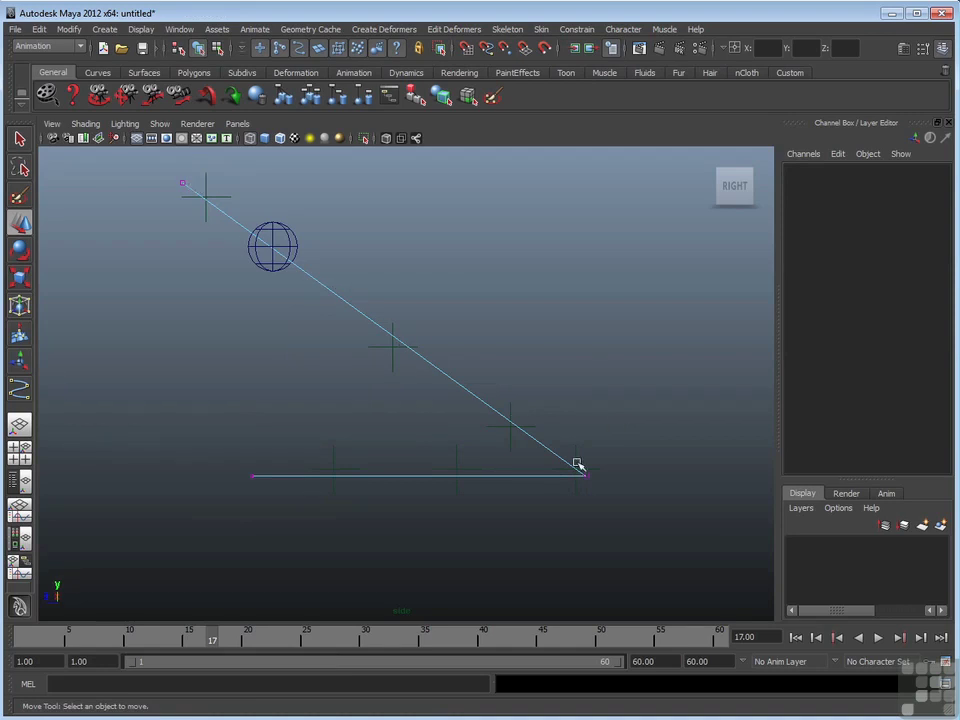
- Leave control vertex editing by returning to Object Mode, and select the sphere
{"action": "key", "text": "q"}
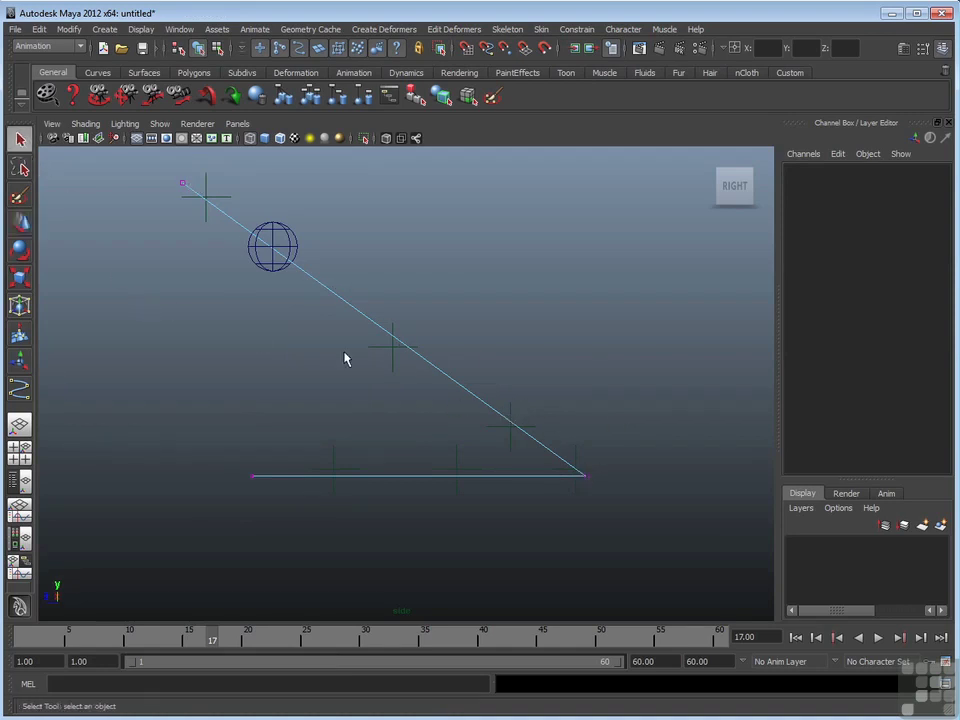
{"action": "right_click", "coordinate": [382, 354]}
{"action": "right_click", "coordinate": [392, 343]}
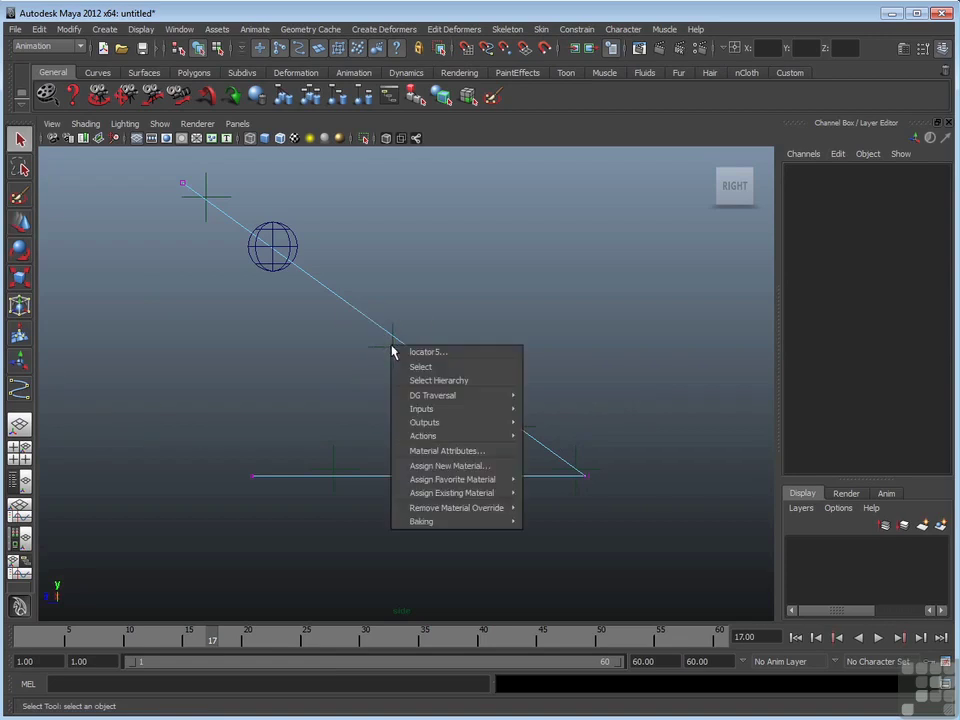
{"action": "left_click", "coordinate": [253, 253]}
{"action": "key", "text": "ctrl+a"}
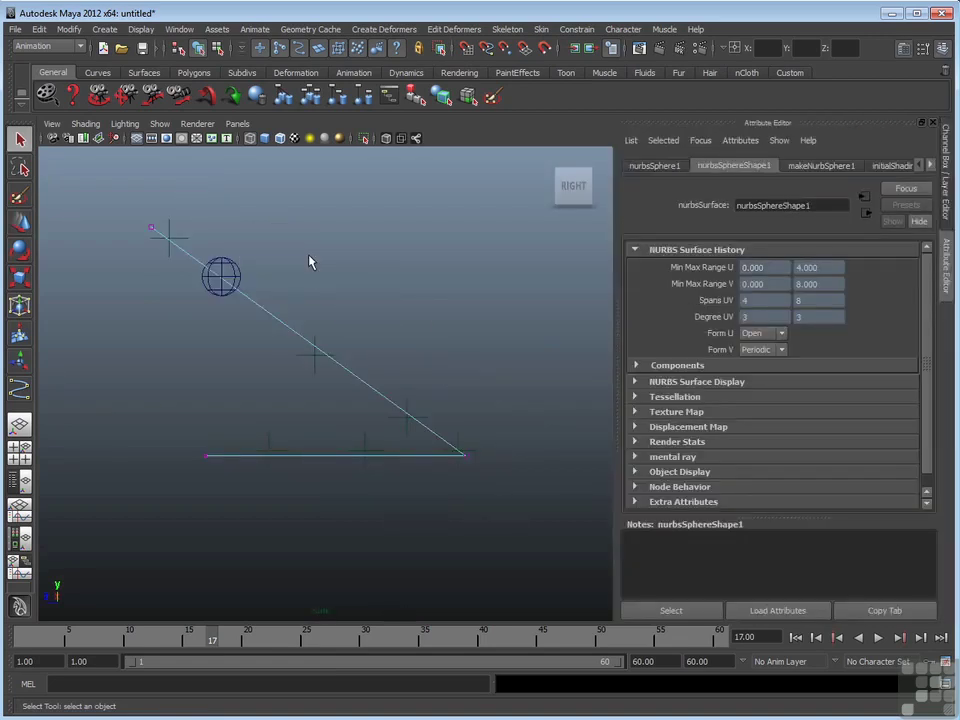
{"action": "key", "text": "ctrl+a"}
{"action": "right_click", "coordinate": [287, 247]}
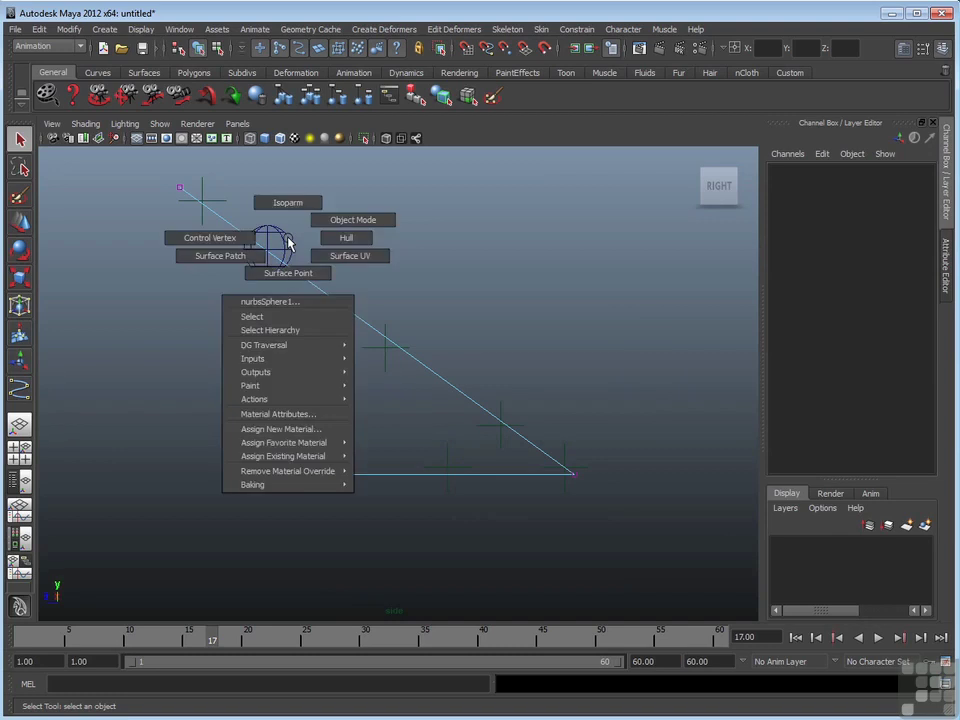
{"action": "left_click", "coordinate": [349, 218]}
{"action": "left_click", "coordinate": [284, 253]}
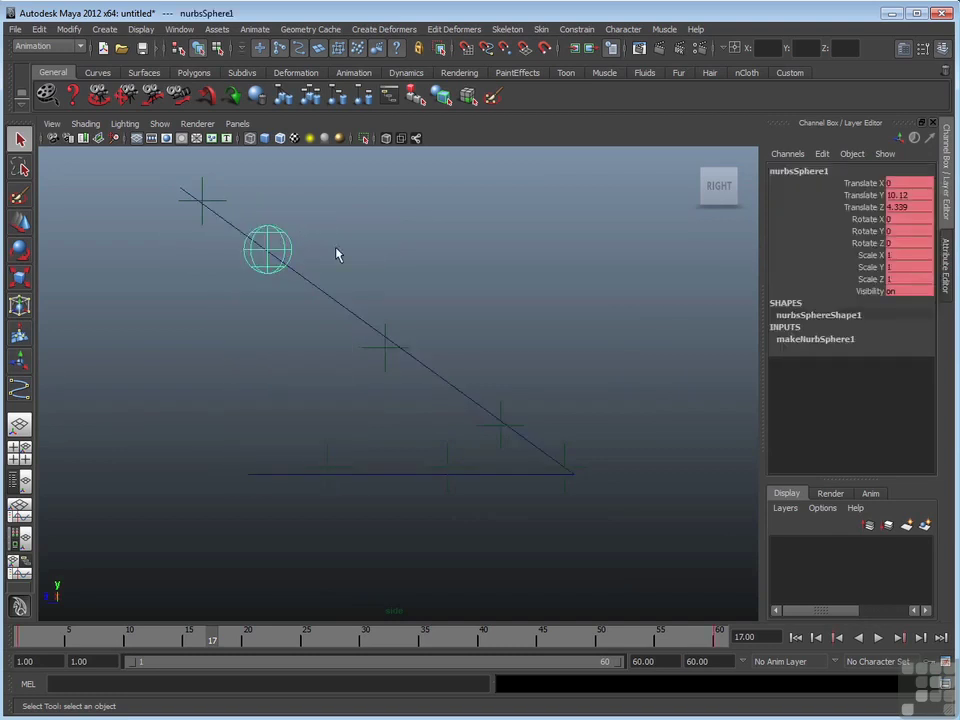
{"action": "right_click", "coordinate": [580, 278]}
{"action": "left_click", "coordinate": [489, 505]}
{"action": "right_click", "coordinate": [641, 562]}
{"action": "right_click_drag", "start_coordinate": [640, 557], "coordinate": [639, 492]}
{"action": "right_click_drag", "start_coordinate": [287, 256], "coordinate": [325, 235]}
{"action": "left_click", "coordinate": [390, 306]}
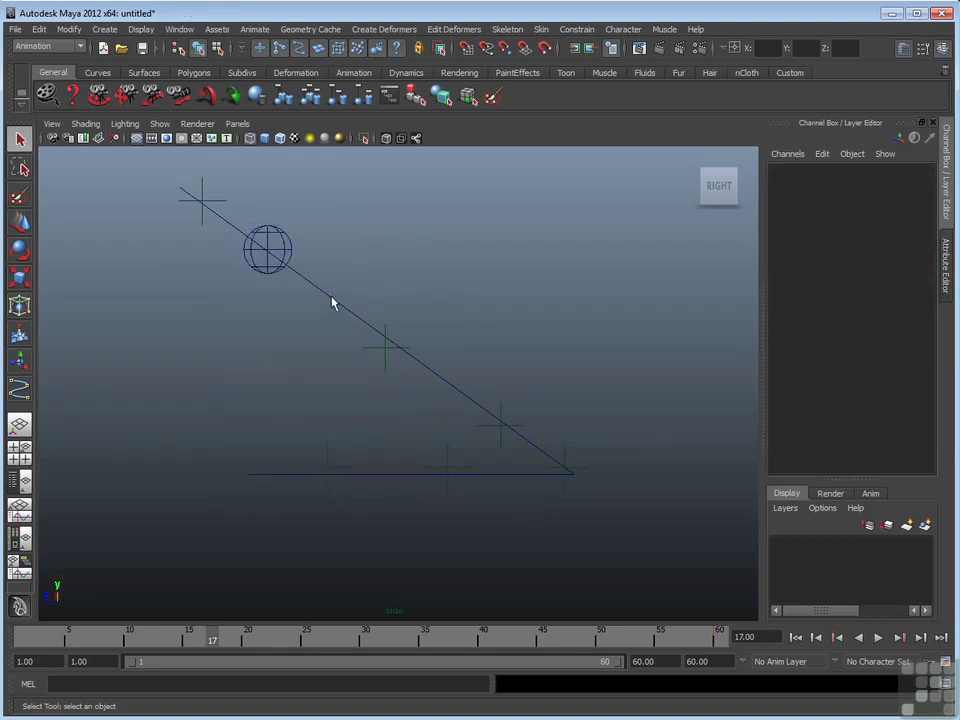
{"action": "left_click", "coordinate": [337, 340]}
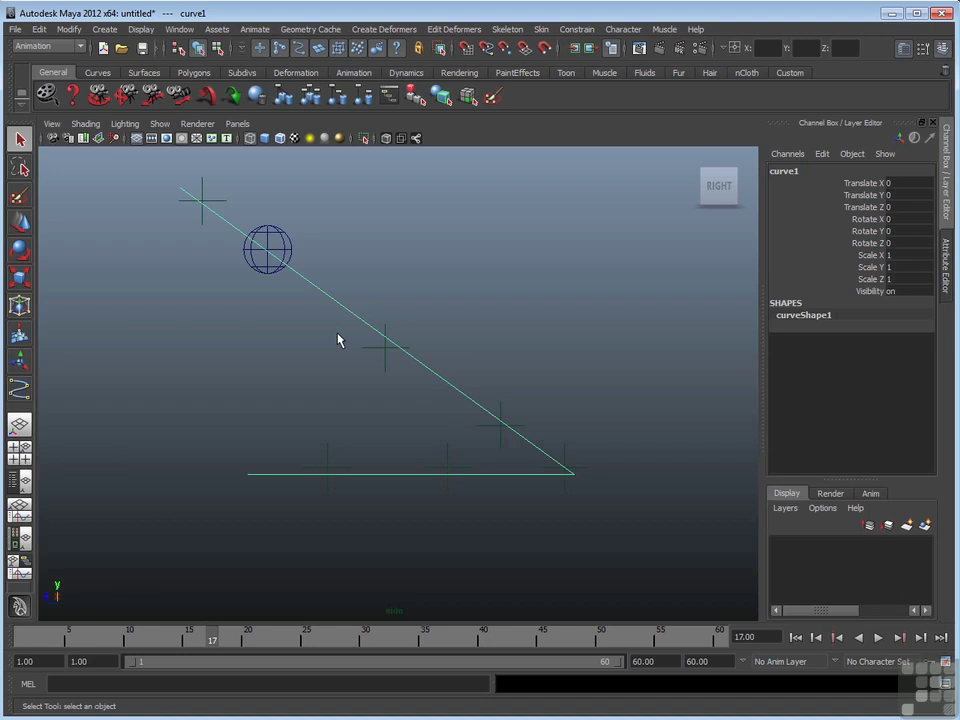
{"action": "left_click", "coordinate": [440, 318]}
- Move both raised locators up onto the sloping guide line, placing the lower one at about Y 2.94, Z -5.38
{"action": "left_click", "coordinate": [388, 362]}
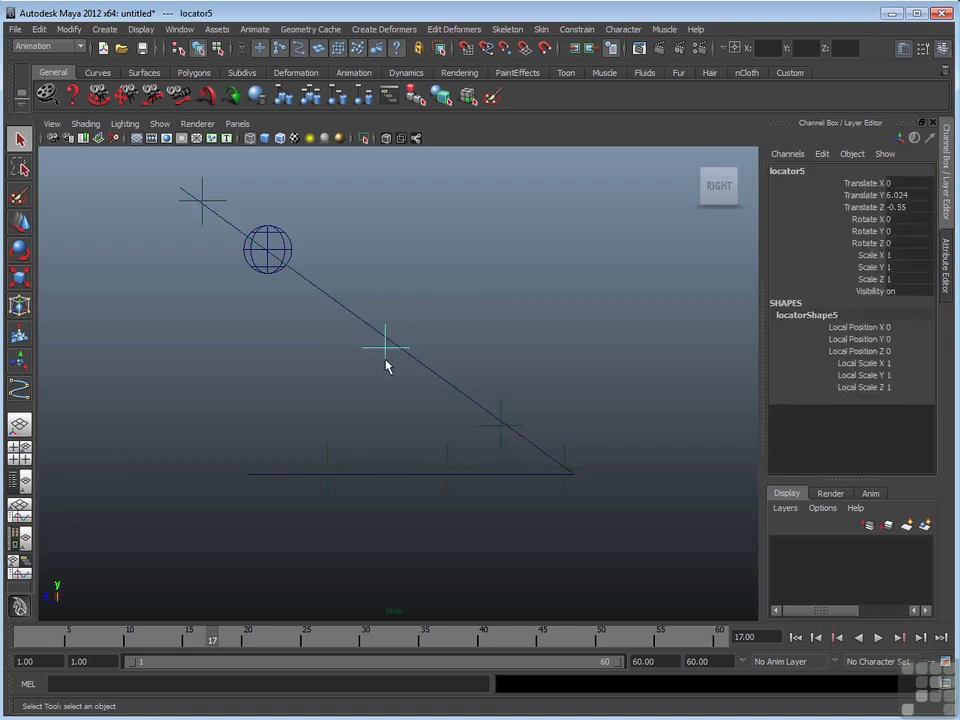
{"action": "key", "text": "w"}
{"action": "left_click_drag", "start_coordinate": [386, 348], "coordinate": [386, 340]}
{"action": "left_click", "coordinate": [503, 428]}
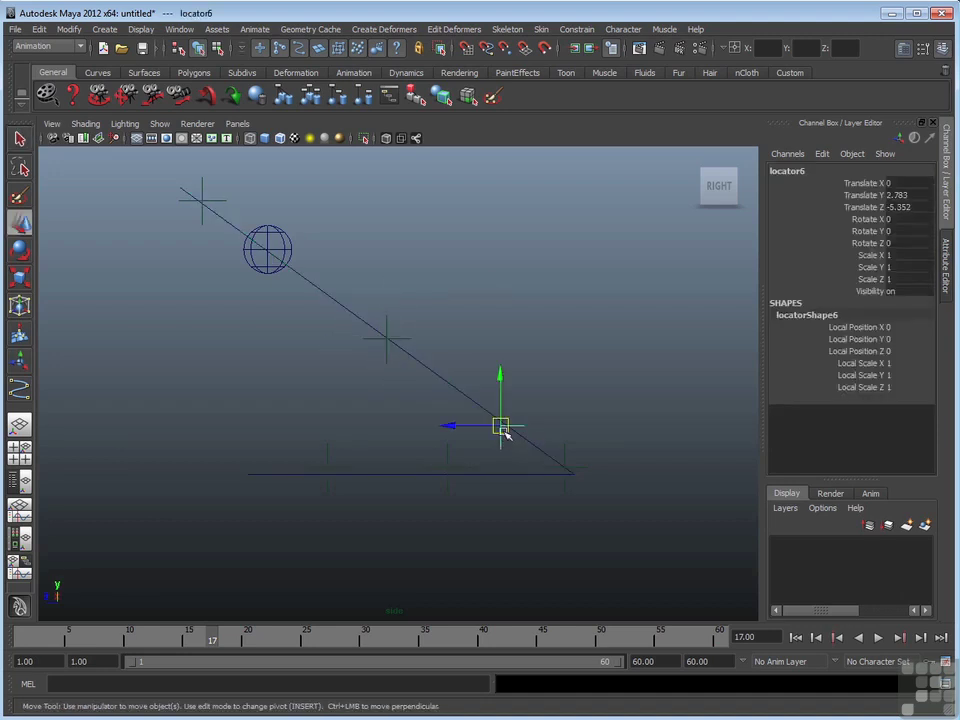
{"action": "left_click_drag", "start_coordinate": [502, 427], "coordinate": [502, 421]}
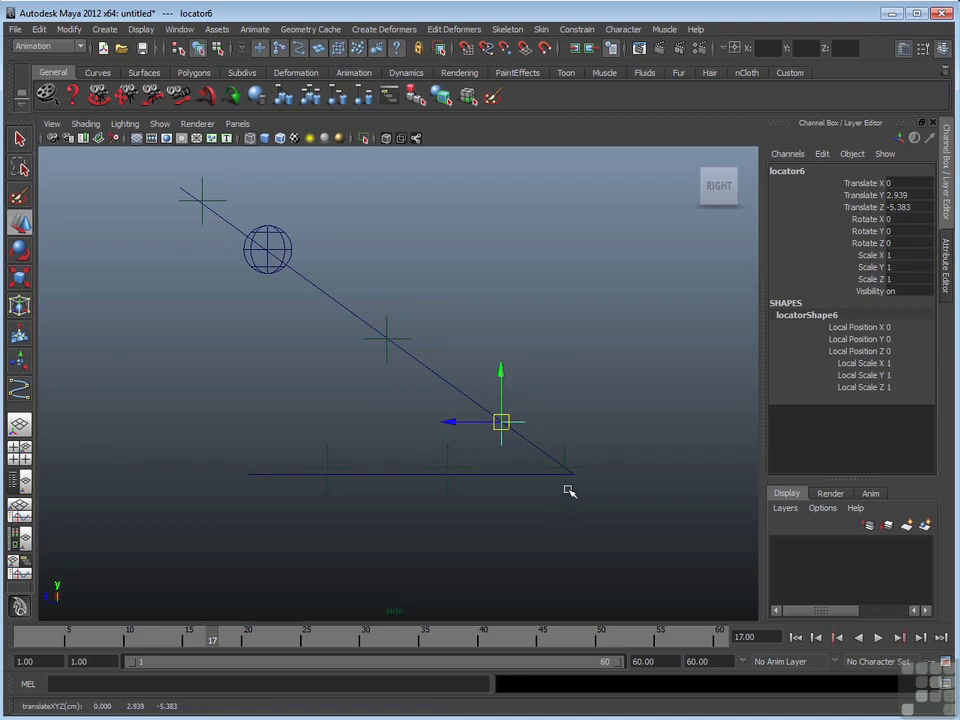
- Shift the guide curve and the three locators on its slope to about Y 0.34, Z 0.03, aligning its horizontal segment with the ground locators
{"action": "left_click", "coordinate": [521, 476]}
{"action": "left_click", "coordinate": [532, 478]}
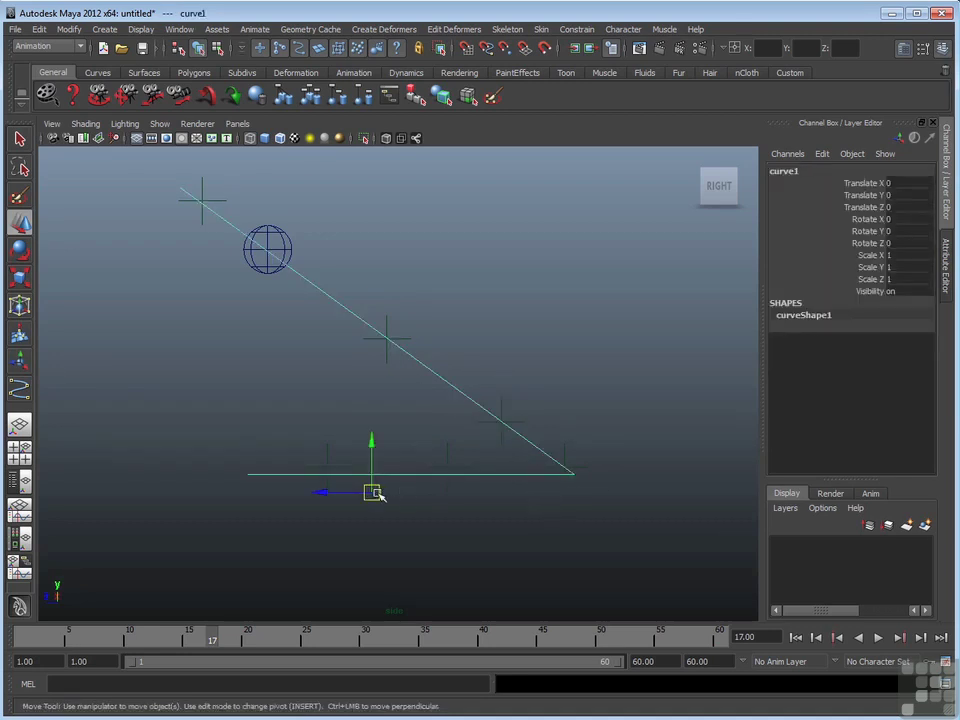
{"action": "left_click", "coordinate": [501, 418]}
{"action": "left_click", "coordinate": [388, 346]}
{"action": "left_click_drag", "start_coordinate": [388, 346], "coordinate": [390, 338]}
{"action": "left_click", "coordinate": [206, 212]}
{"action": "left_click_drag", "start_coordinate": [206, 212], "coordinate": [618, 515]}
{"action": "left_click", "coordinate": [514, 240]}
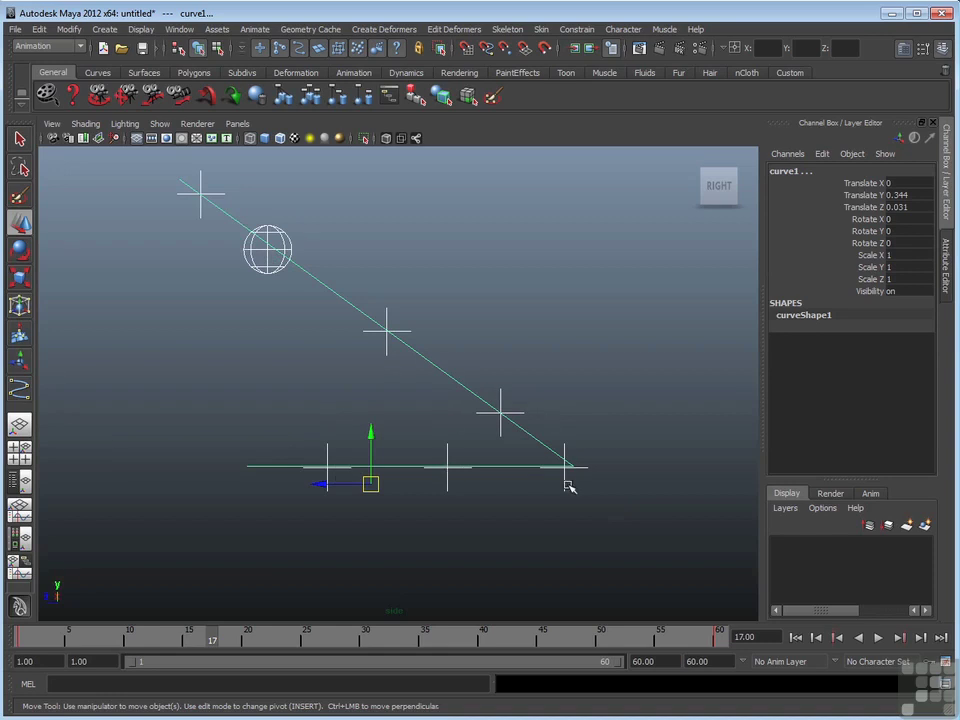
- At frame 1, move the sphere onto the highest locator, at about Y 12.44, Z 7.06, and set a key at time 1
{"action": "left_click", "coordinate": [558, 389]}
{"action": "left_click_drag", "start_coordinate": [296, 259], "coordinate": [220, 188]}
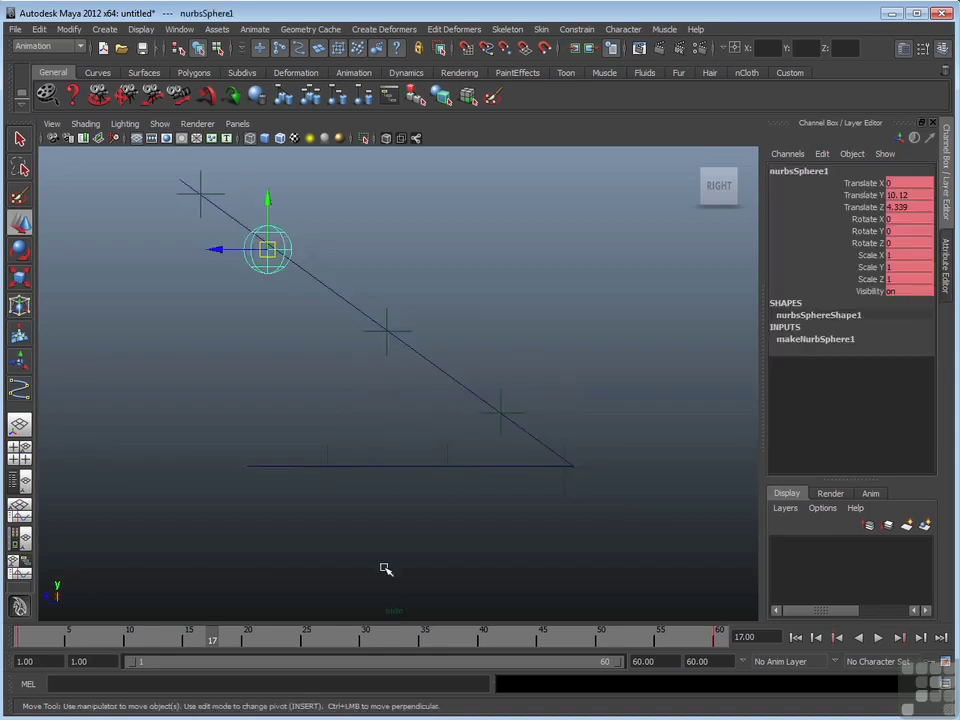
{"action": "left_click_drag", "start_coordinate": [228, 640], "coordinate": [20, 640]}
{"action": "left_click_drag", "start_coordinate": [202, 202], "coordinate": [209, 198]}
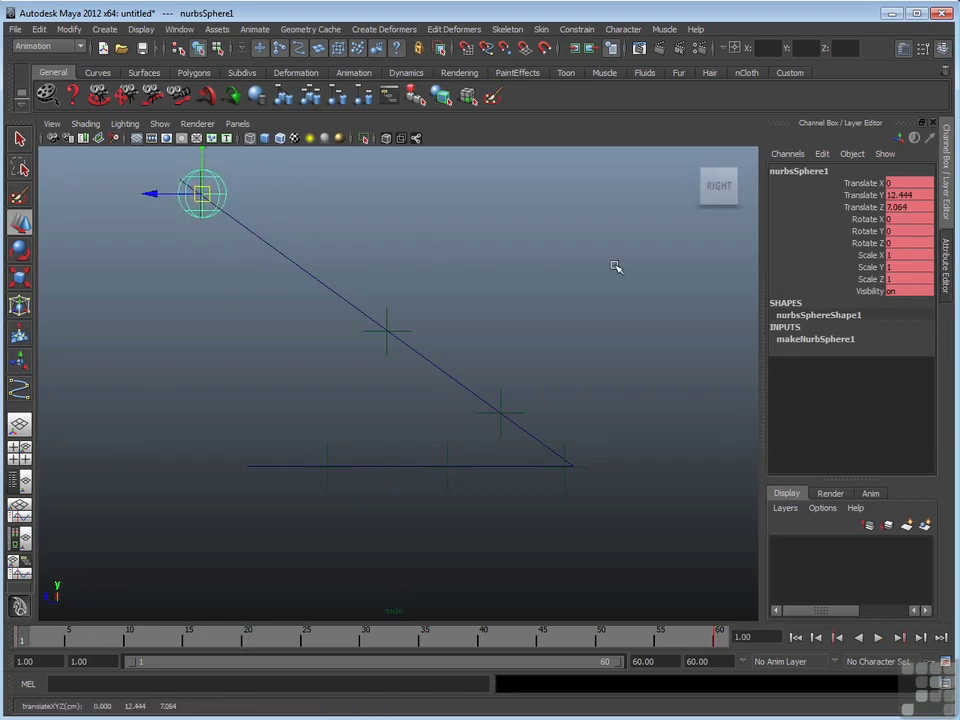
{"action": "key", "text": "s"}
{"action": "left_click", "coordinate": [703, 358]}
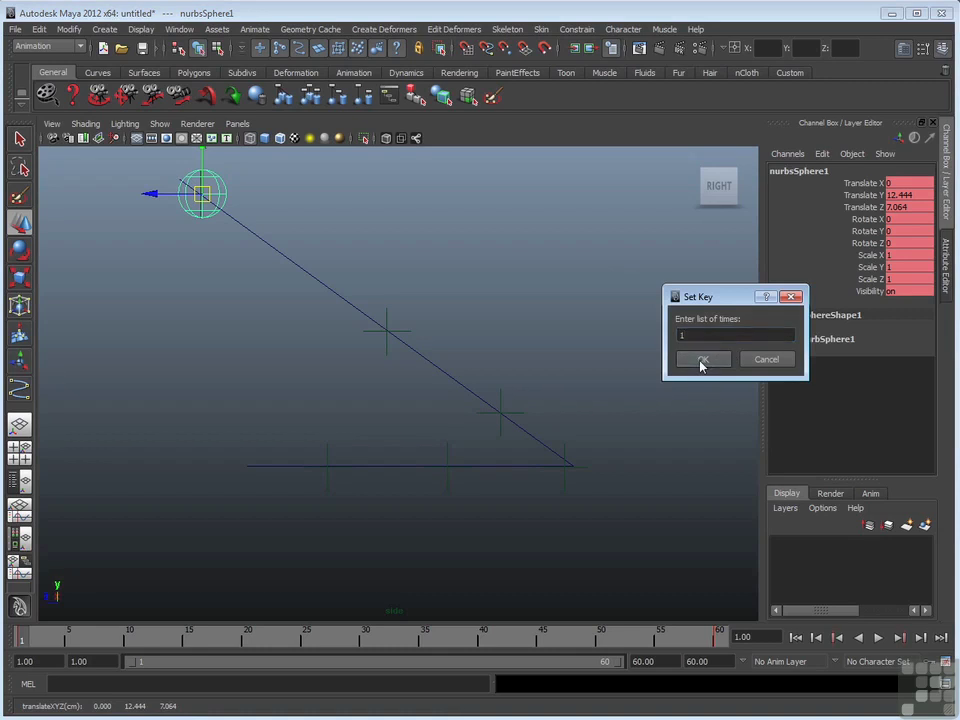
- At frame 60, place the sphere on the final ground locator, at about Y 1.08, Z -8.3, and set a key at time 60
{"action": "left_click_drag", "start_coordinate": [471, 639], "coordinate": [738, 636]}
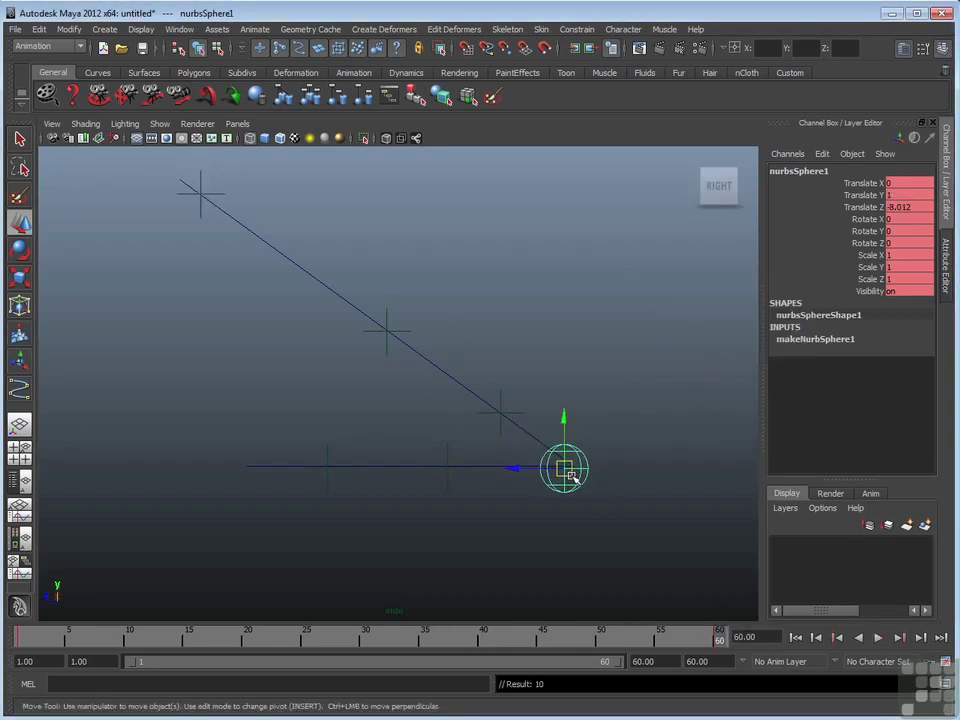
{"action": "right_click_drag", "start_coordinate": [461, 531], "coordinate": [733, 416], "text": "alt"}
{"action": "middle_click_drag", "start_coordinate": [733, 416], "coordinate": [438, 420], "text": "alt"}
{"action": "right_click_drag", "start_coordinate": [438, 420], "coordinate": [579, 508], "text": "alt"}
{"action": "left_click_drag", "start_coordinate": [525, 456], "coordinate": [542, 454]}
{"action": "right_click_drag", "start_coordinate": [542, 454], "coordinate": [594, 523], "text": "alt"}
{"action": "type", "text": "s6"}
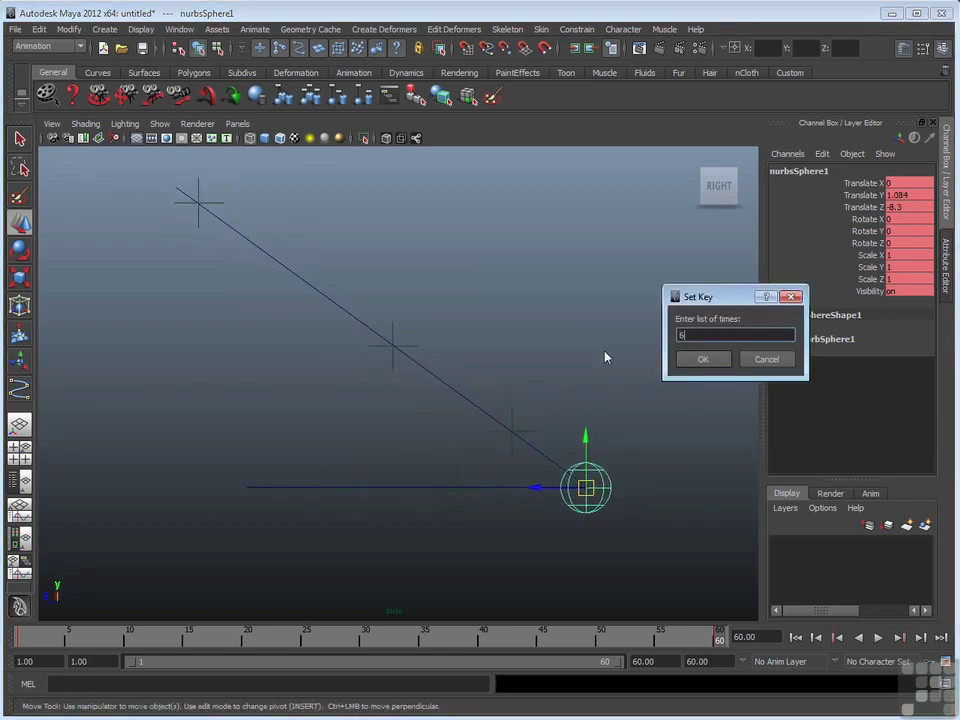
{"action": "key", "text": "BackSpace"}
{"action": "type", "text": "10"}
{"action": "left_click", "coordinate": [705, 361]}
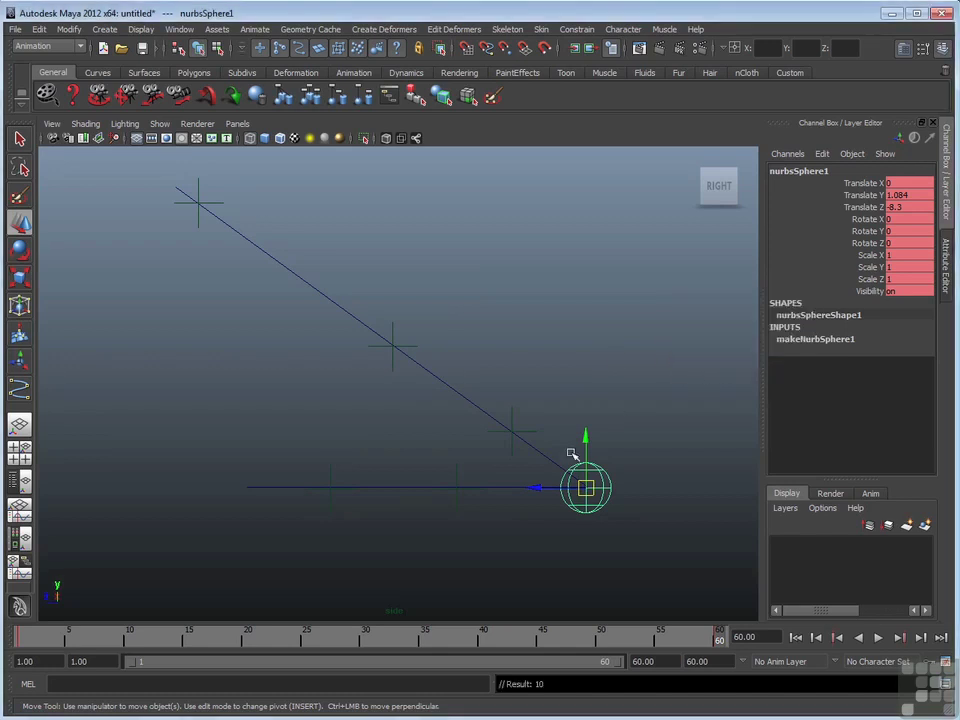
- Place the sphere on the first ground locator, at about Y 1.1, Z 1.84, and set a key at time 20
{"action": "middle_click_drag", "start_coordinate": [538, 461], "coordinate": [557, 482], "text": "alt"}
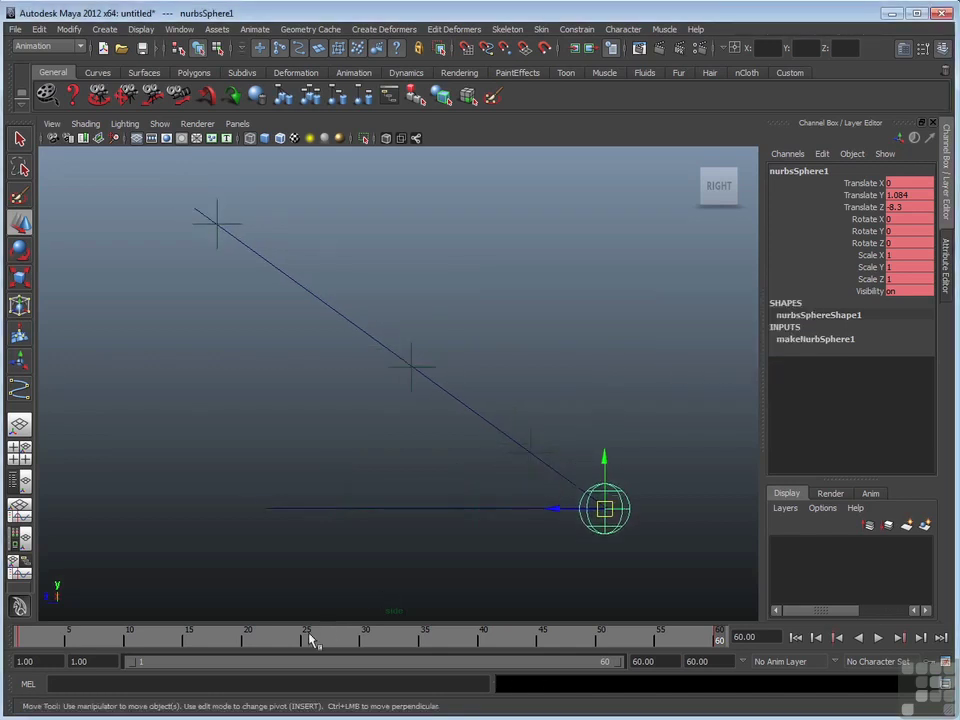
{"action": "key", "text": "alt+v"}
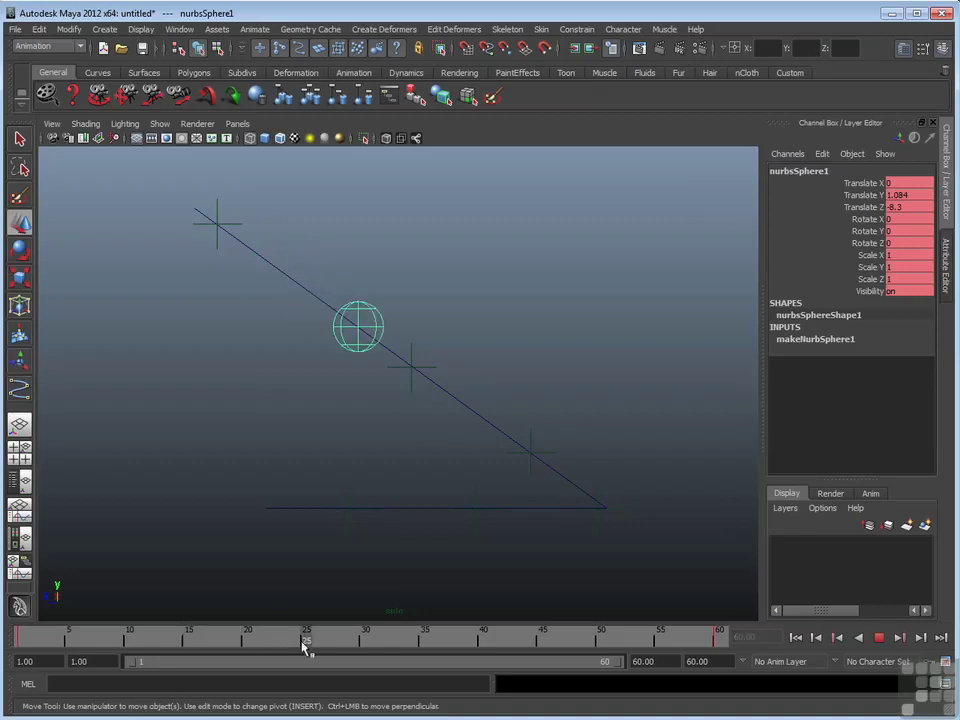
{"action": "key", "text": "alt+v"}
{"action": "left_click_drag", "start_coordinate": [367, 334], "coordinate": [349, 508]}
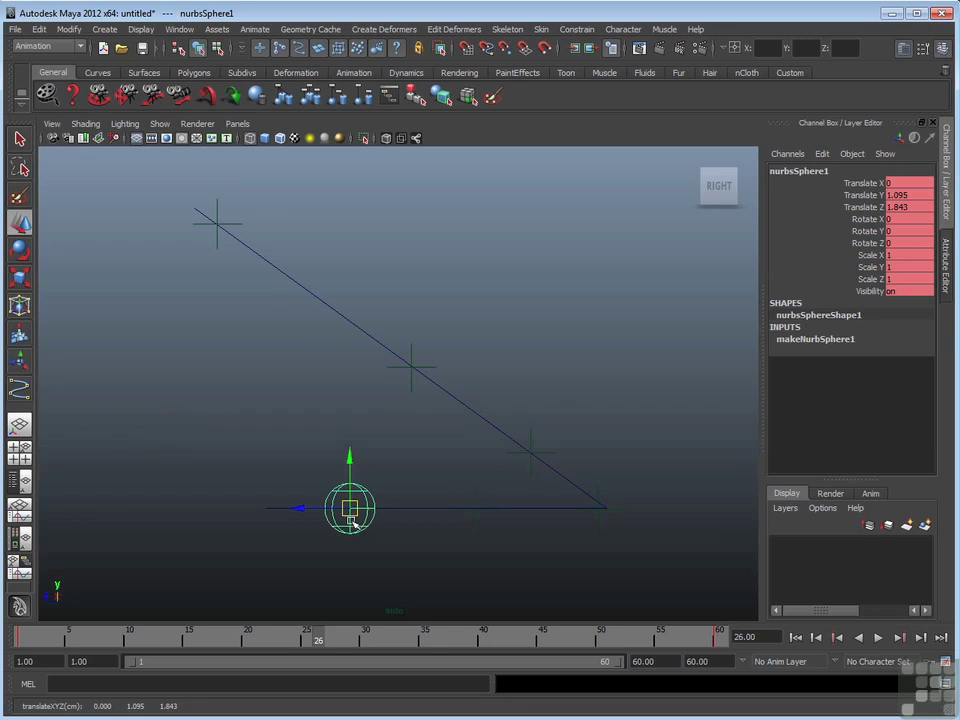
{"action": "key", "text": "s"}
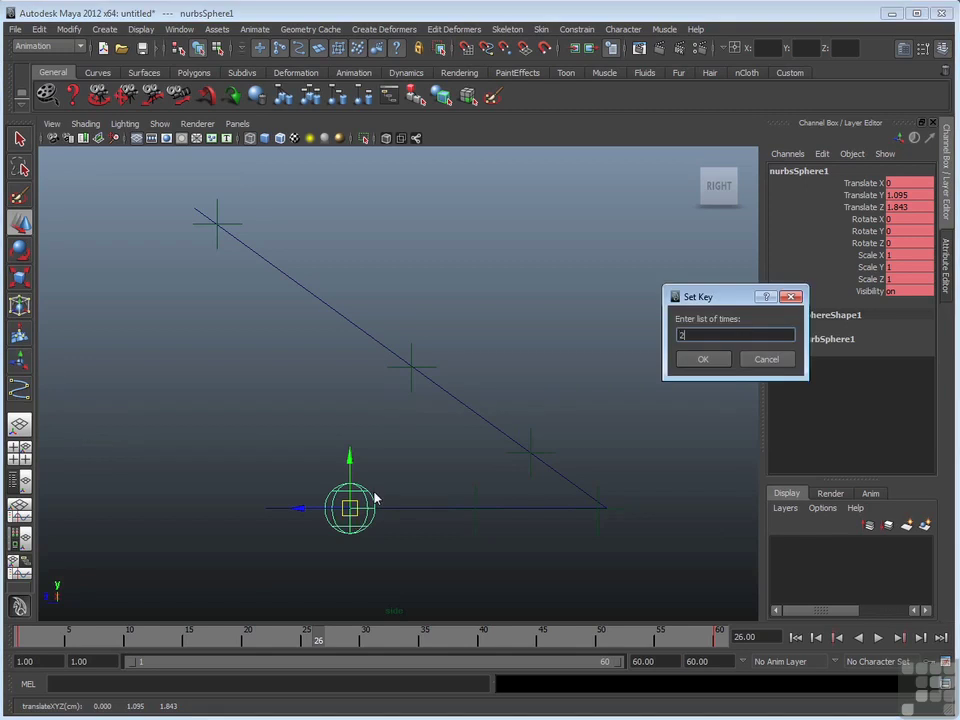
{"action": "left_click", "coordinate": [703, 359]}
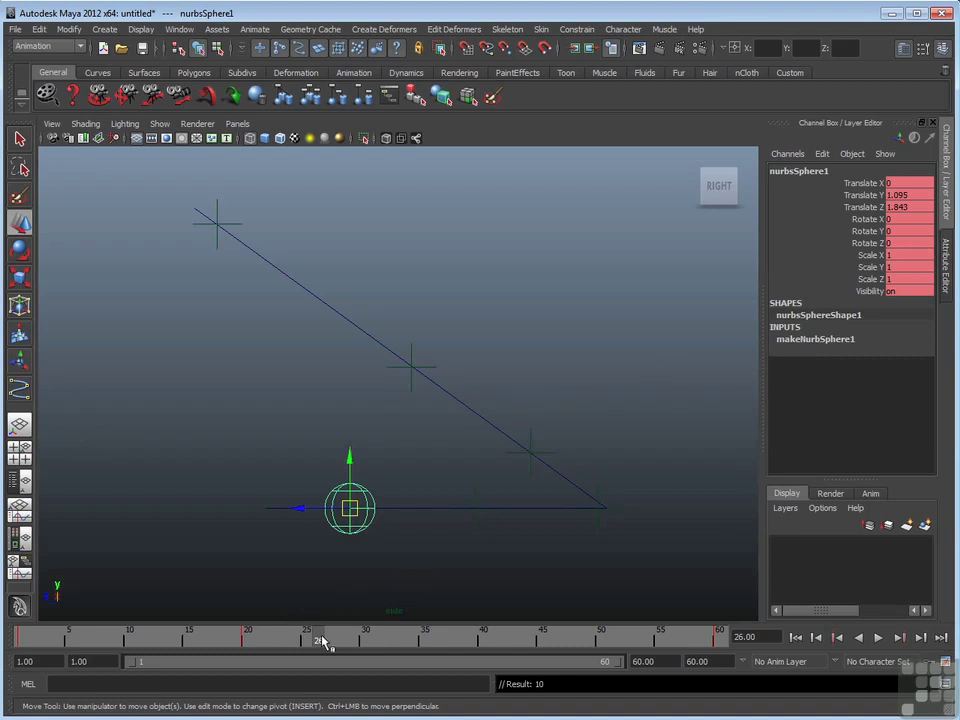
- Move the sphere to the second ground locator, at about Y 1.13, Z -3.14, and set a key at time 40
{"action": "left_click_drag", "start_coordinate": [352, 508], "coordinate": [470, 508]}
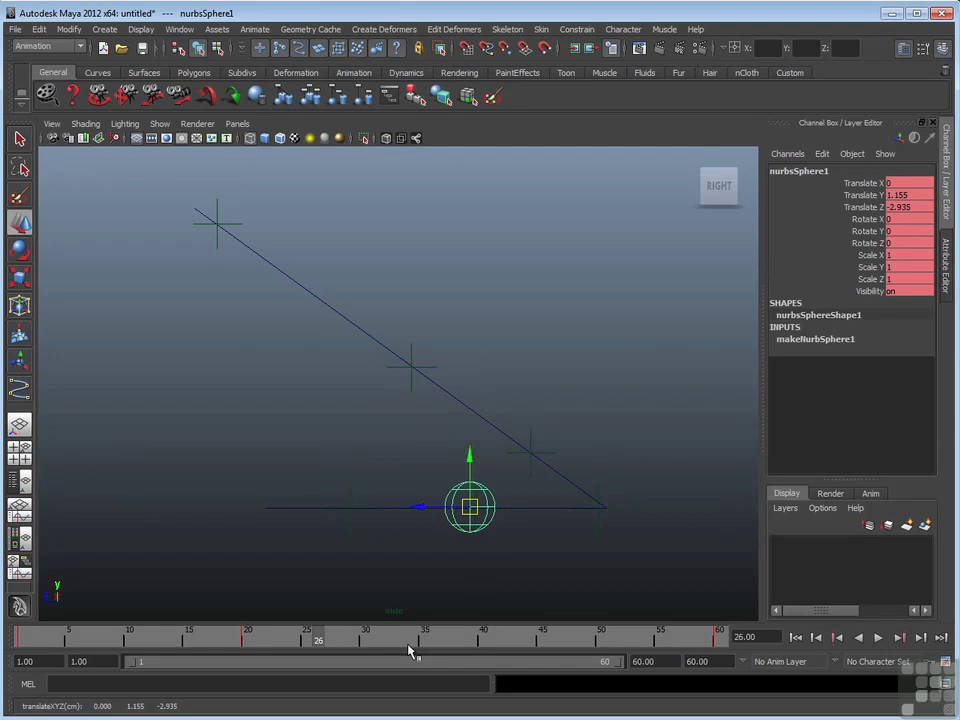
{"action": "mouse_move", "coordinate": [471, 508]}
{"action": "left_mouse_down"}
{"action": "mouse_move", "coordinate": [475, 496]}
{"action": "mouse_move", "coordinate": [475, 511]}
{"action": "left_mouse_up"}
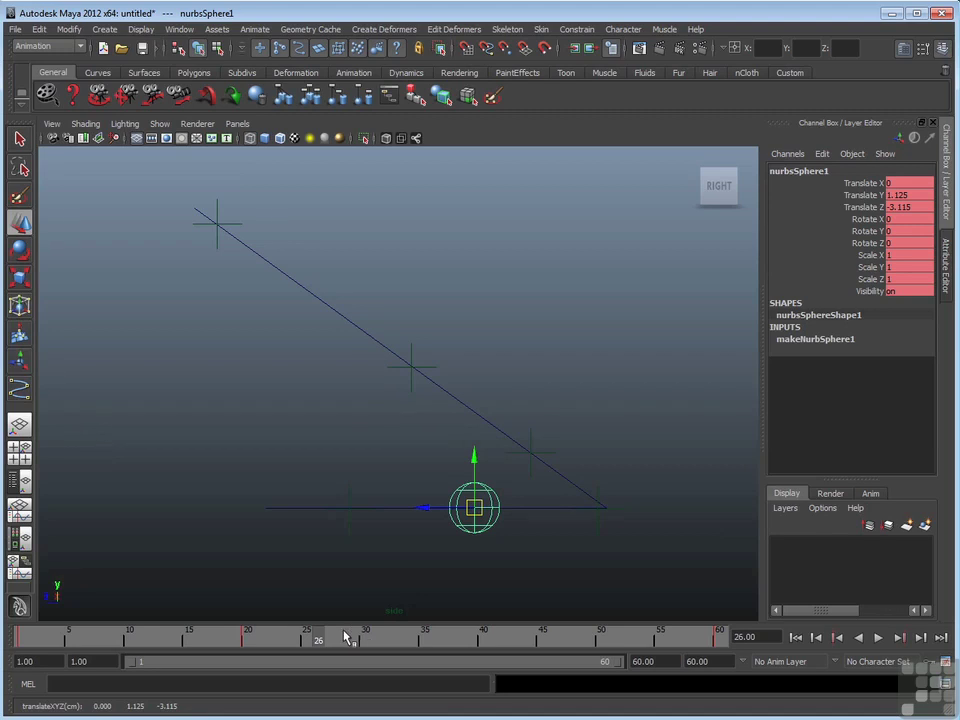
{"action": "left_click_drag", "start_coordinate": [473, 510], "coordinate": [477, 511]}
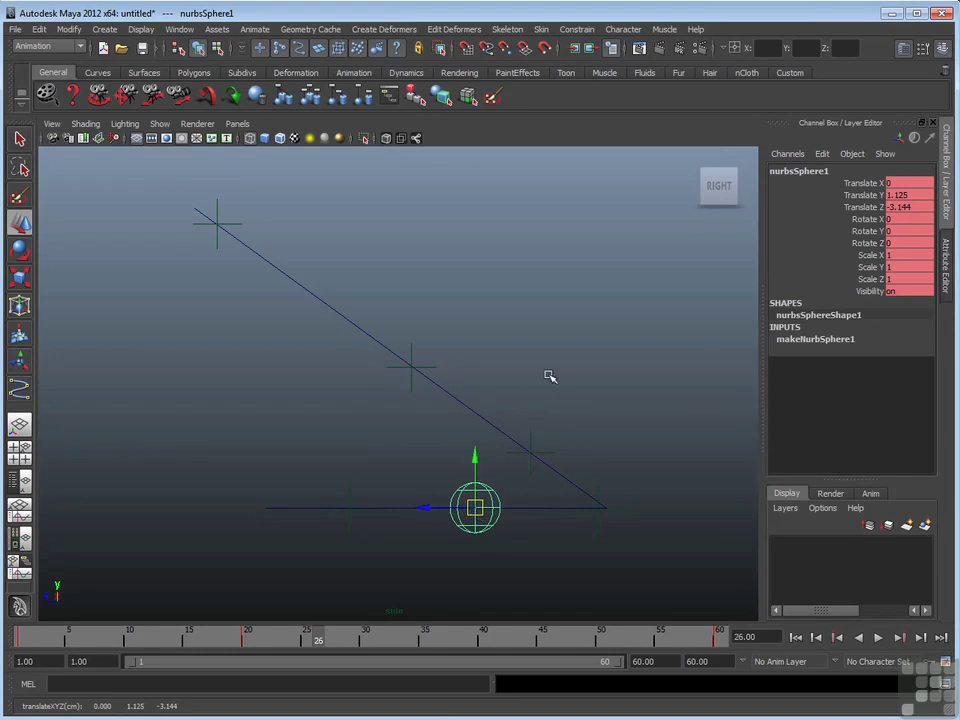
{"action": "key", "text": "s"}
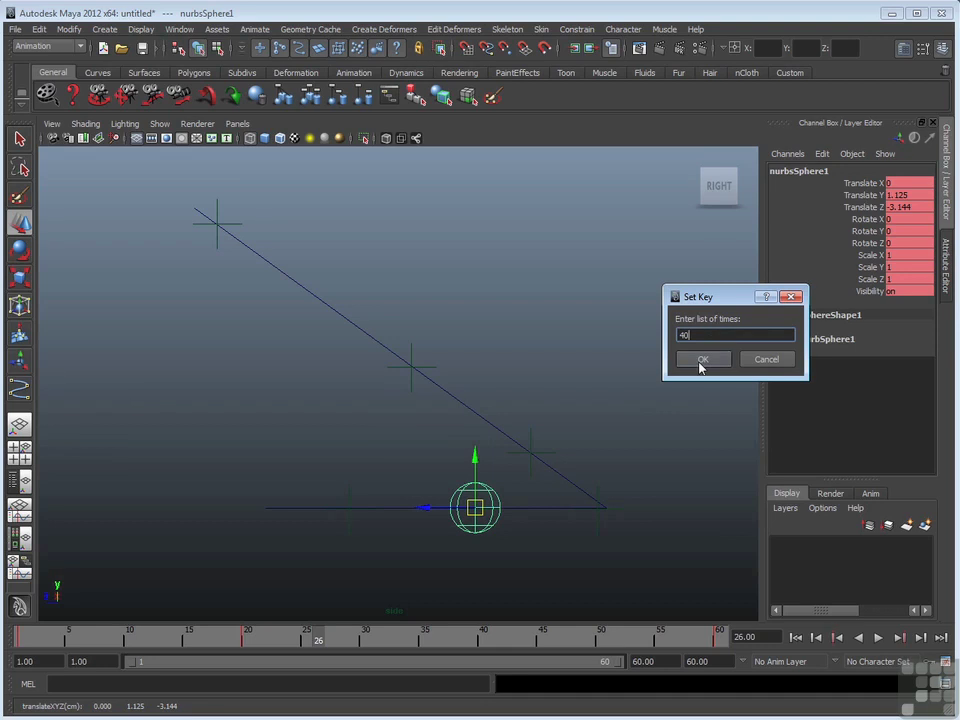
{"action": "left_click", "coordinate": [702, 360]}
- At frame 30, raise the sphere to the middle sloping-line locator, at about Y 6.75, and set a key at time 30
{"action": "left_click_drag", "start_coordinate": [311, 643], "coordinate": [369, 645]}
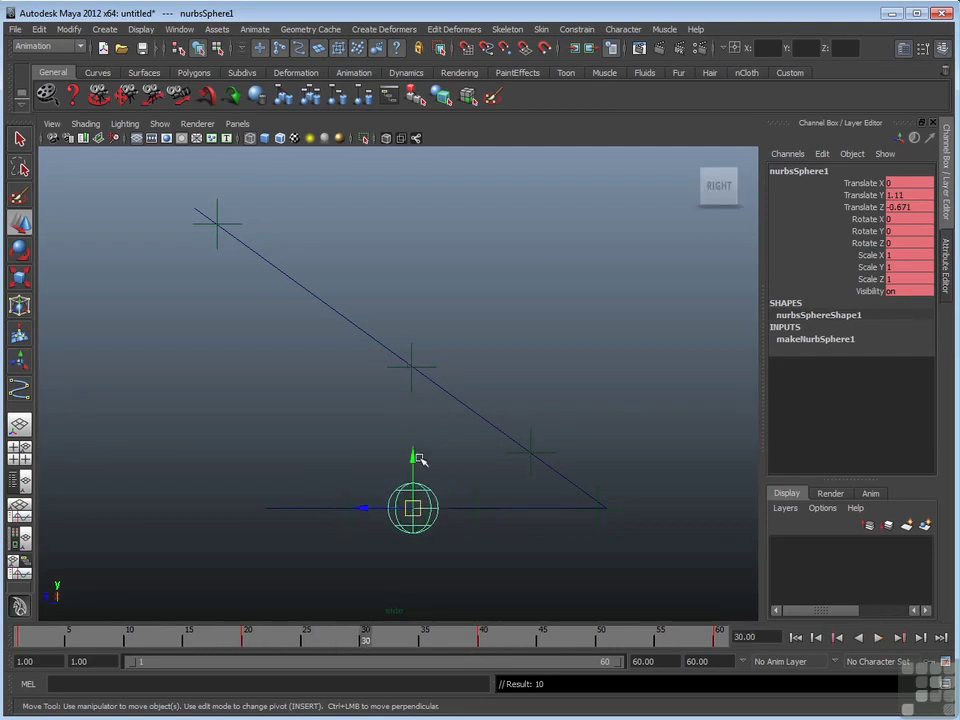
{"action": "left_click_drag", "start_coordinate": [413, 462], "coordinate": [422, 380]}
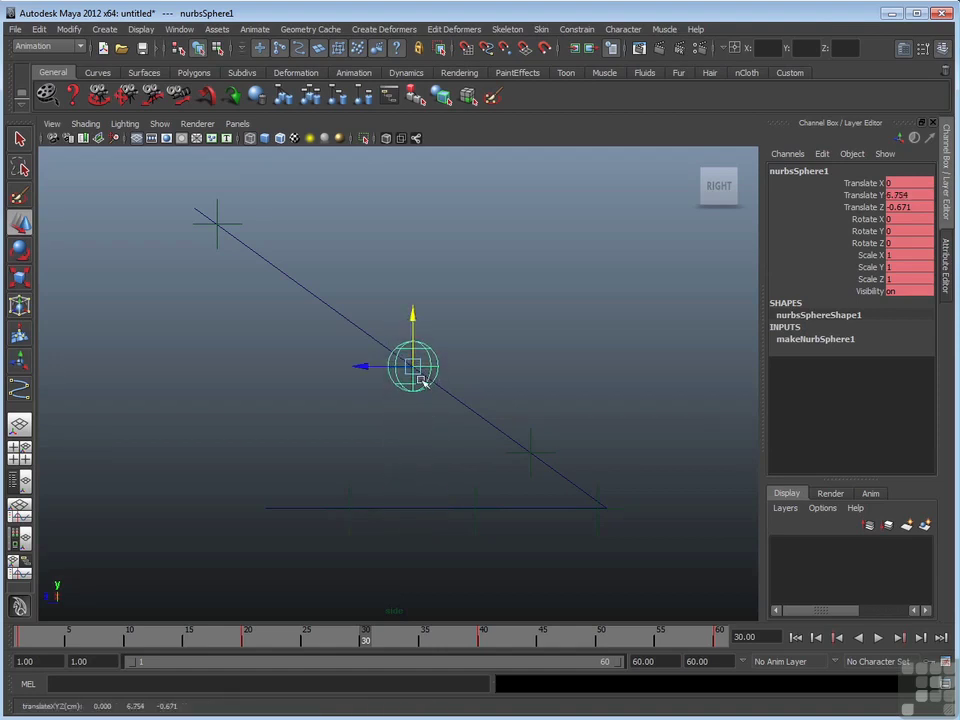
{"action": "key", "text": "s"}
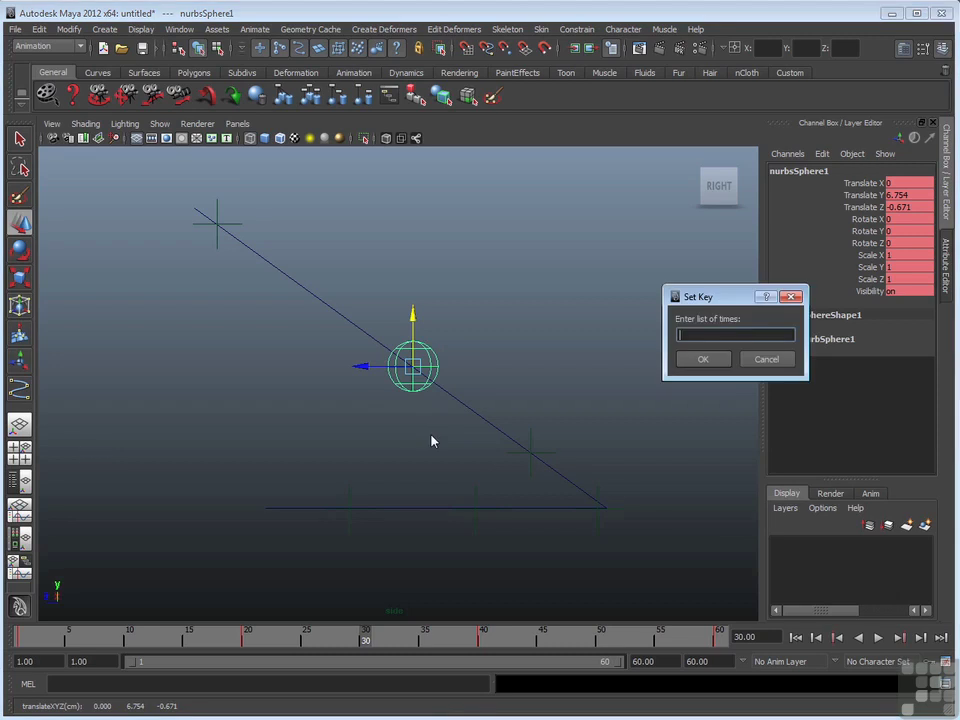
{"action": "left_click", "coordinate": [703, 360]}
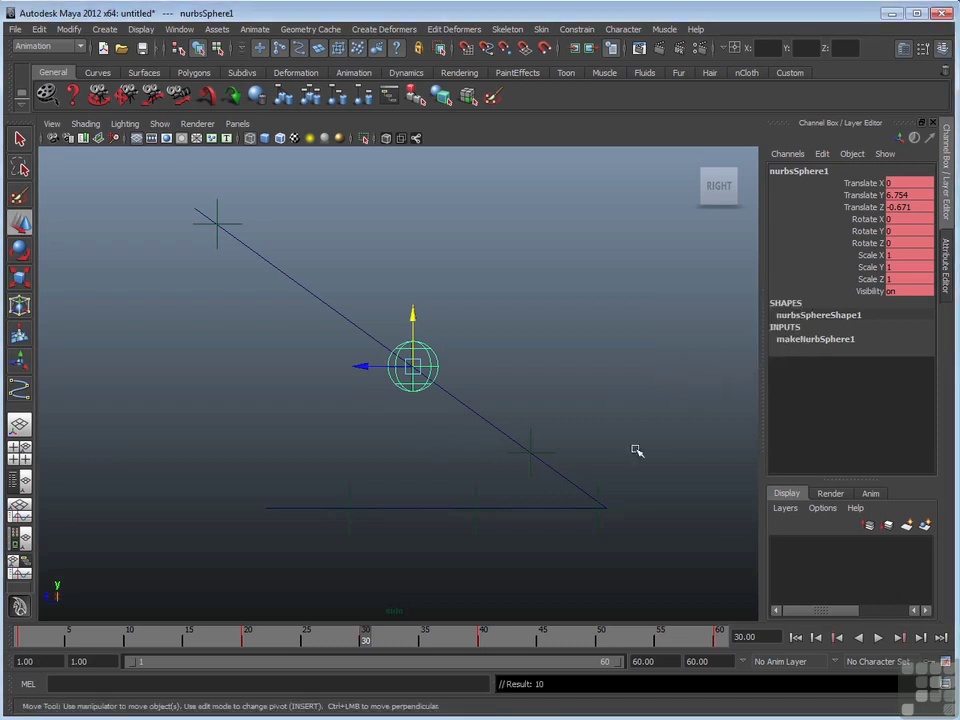
- At frame 50, place the sphere on the lower sloping-line locator, at about Y 3.33, Z -5.31, and set a key at time 50
{"action": "mouse_move", "coordinate": [370, 645]}
{"action": "left_mouse_down"}
{"action": "mouse_move", "coordinate": [665, 643]}
{"action": "mouse_move", "coordinate": [616, 650]}
{"action": "mouse_move", "coordinate": [601, 640]}
{"action": "left_mouse_up"}
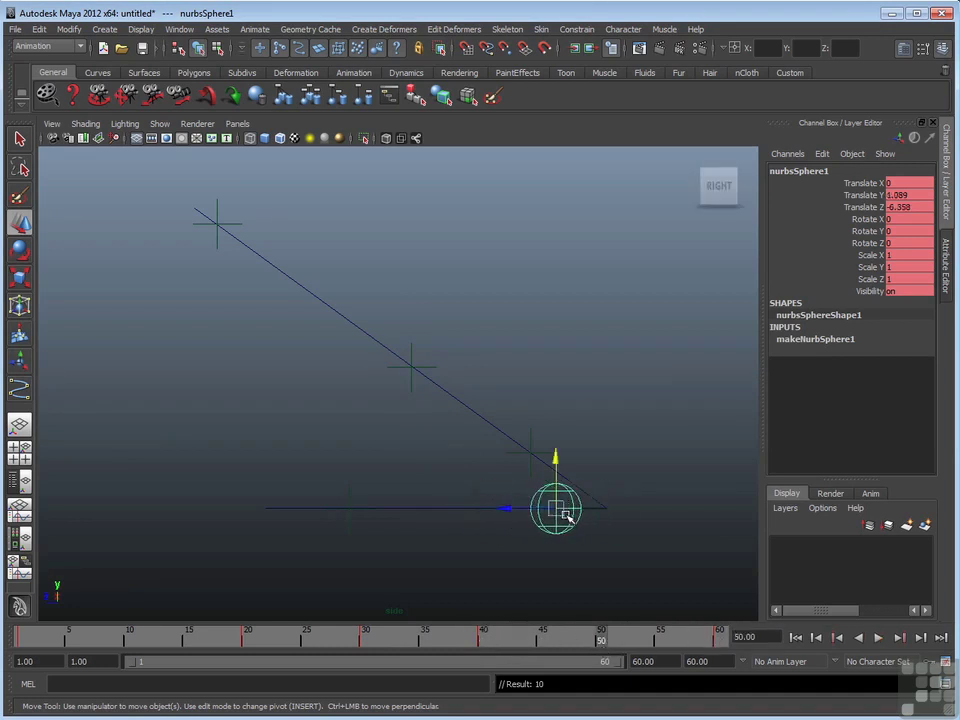
{"action": "left_click_drag", "start_coordinate": [557, 514], "coordinate": [530, 452]}
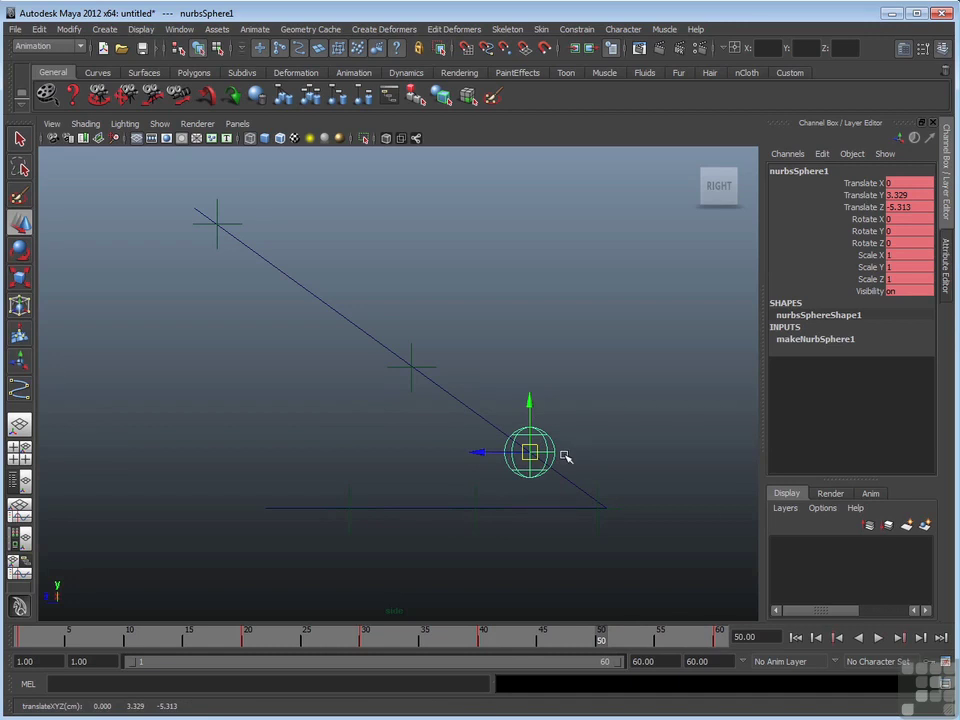
{"action": "key", "text": "s"}
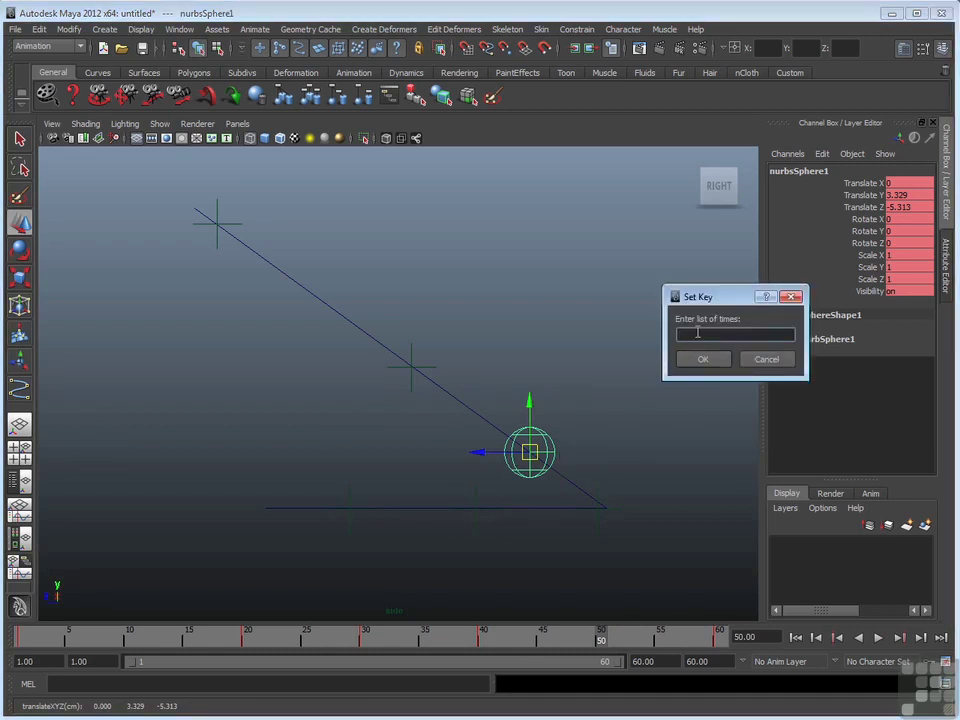
{"action": "type", "text": "50"}
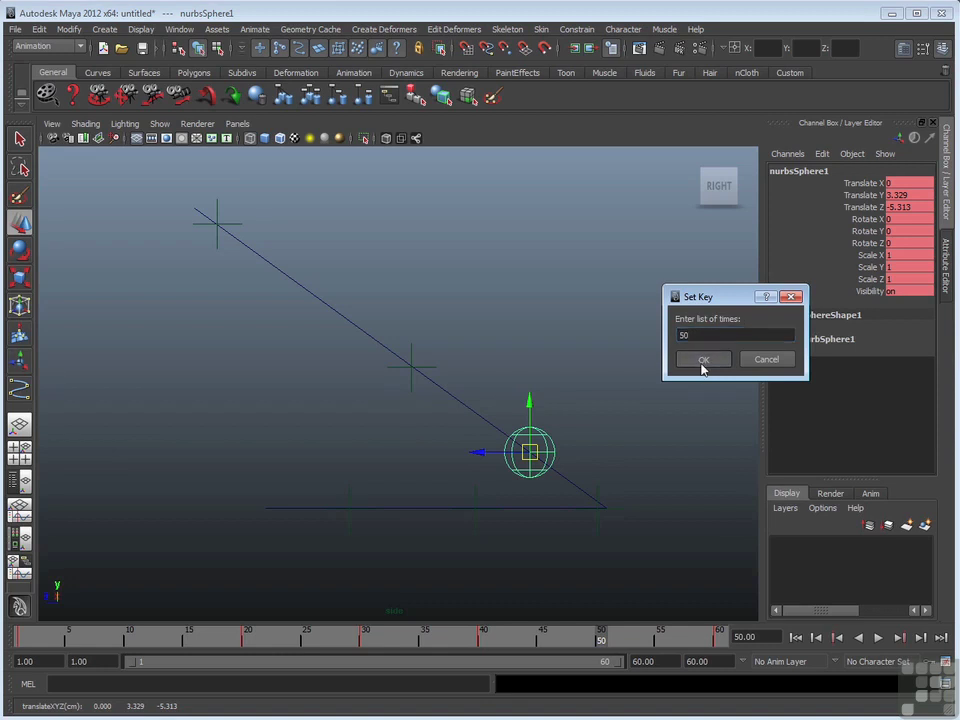
{"action": "left_click", "coordinate": [702, 359]}
- Play back and scrub the sphere's bounce animation to review its motion between the keyed positions
{"action": "key", "text": "alt+v"}
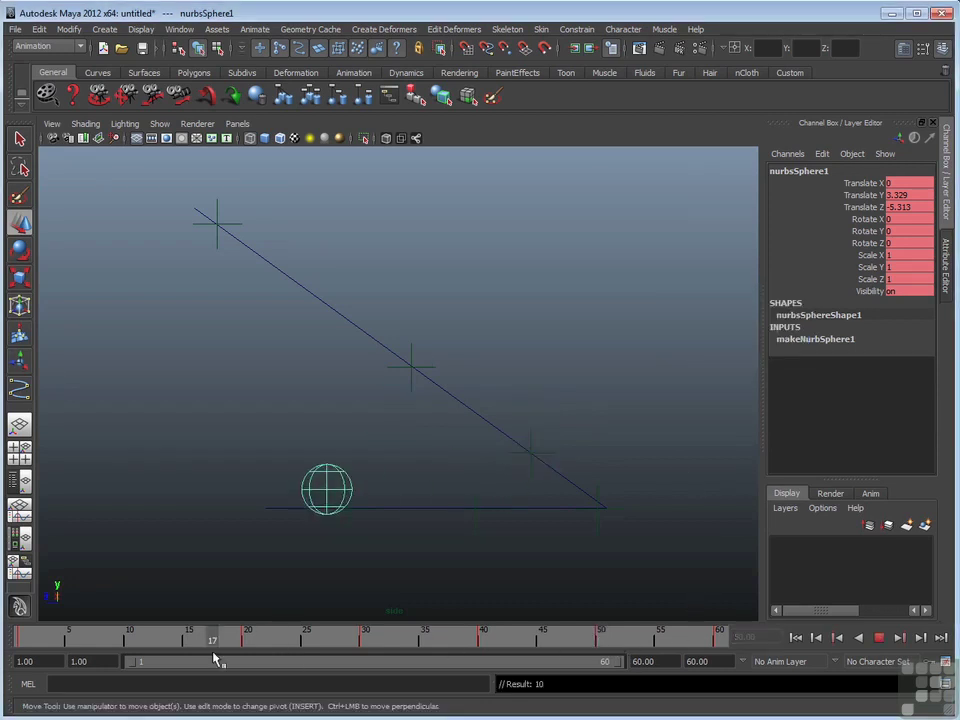
{"action": "mouse_move", "coordinate": [428, 672]}
{"action": "left_mouse_down"}
{"action": "mouse_move", "coordinate": [696, 669]}
{"action": "mouse_move", "coordinate": [208, 681]}
{"action": "mouse_move", "coordinate": [97, 648]}
{"action": "mouse_move", "coordinate": [253, 679]}
{"action": "mouse_move", "coordinate": [345, 675]}
{"action": "mouse_move", "coordinate": [493, 636]}
{"action": "mouse_move", "coordinate": [705, 637]}
{"action": "mouse_move", "coordinate": [47, 677]}
{"action": "left_mouse_up"}
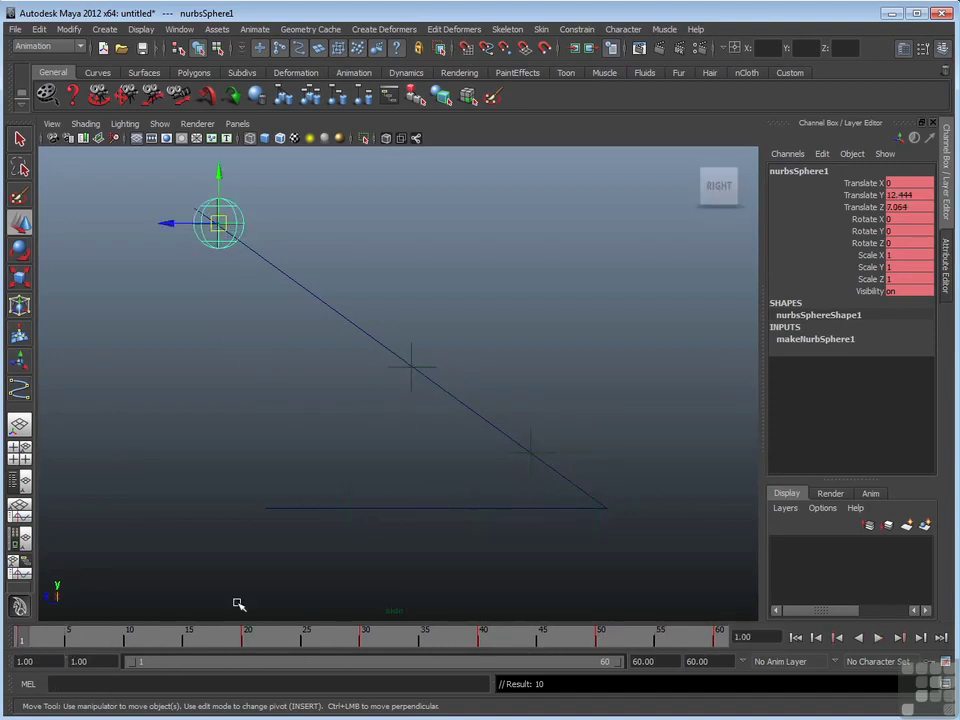
{"action": "left_click", "coordinate": [879, 638]}
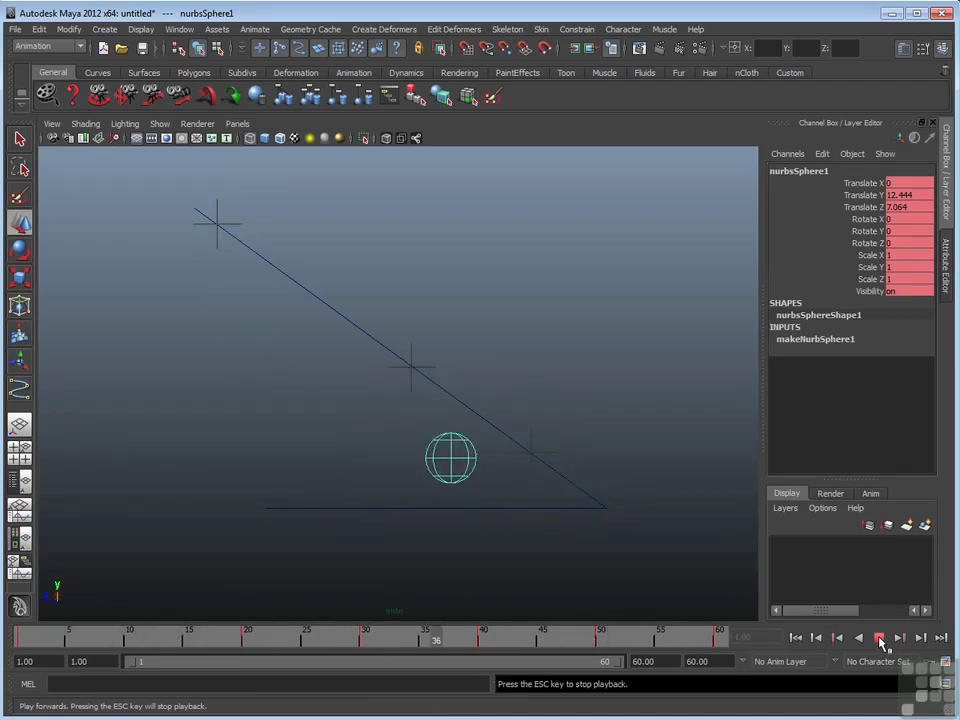
{"action": "left_click", "coordinate": [879, 638]}
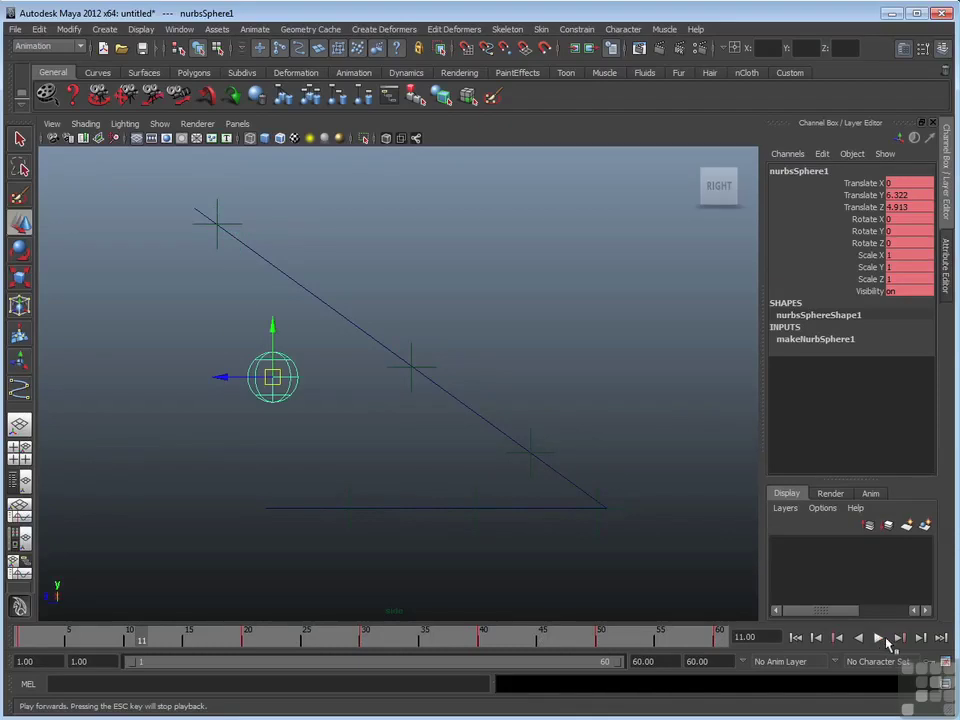
- Check the playback speed and working time unit in the preferences, and replay the bounce animation
{"action": "left_click", "coordinate": [946, 664]}
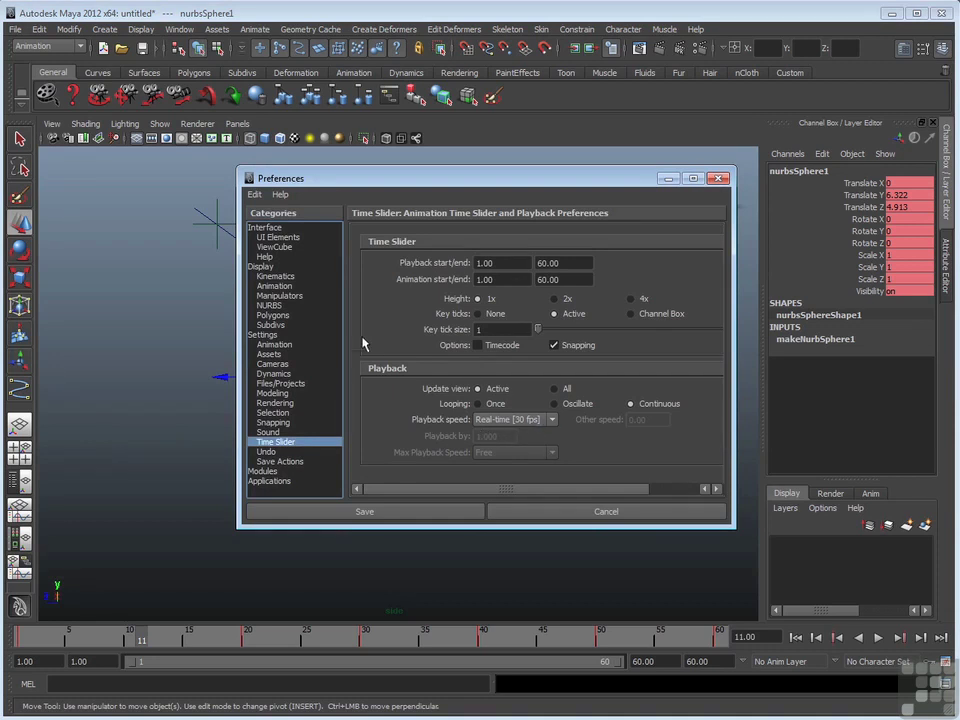
{"action": "left_click", "coordinate": [268, 335]}
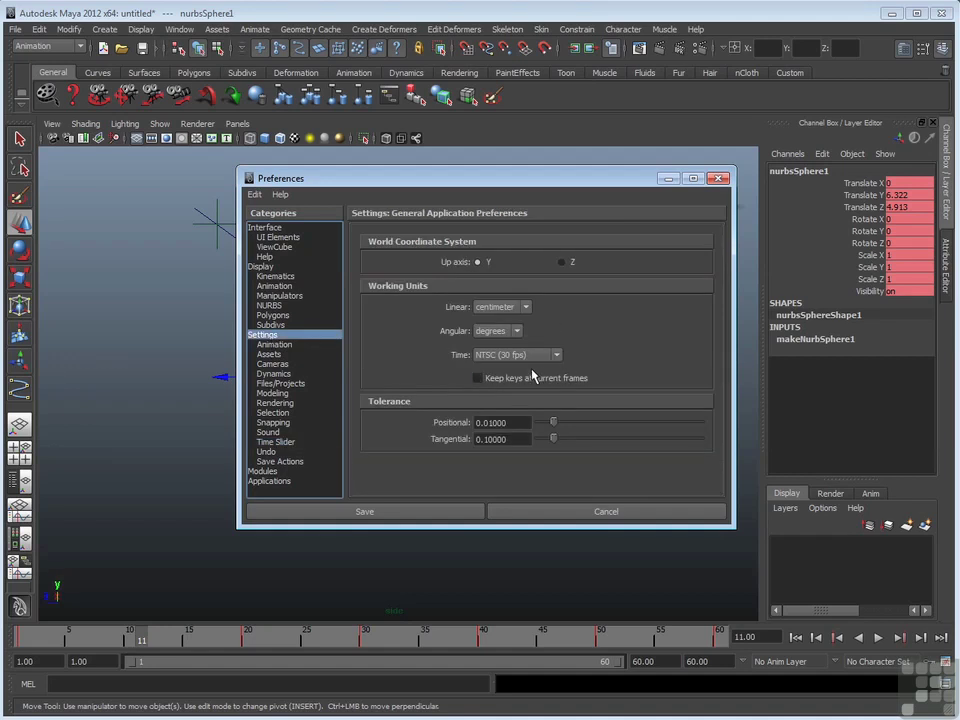
{"action": "left_click", "coordinate": [718, 179]}
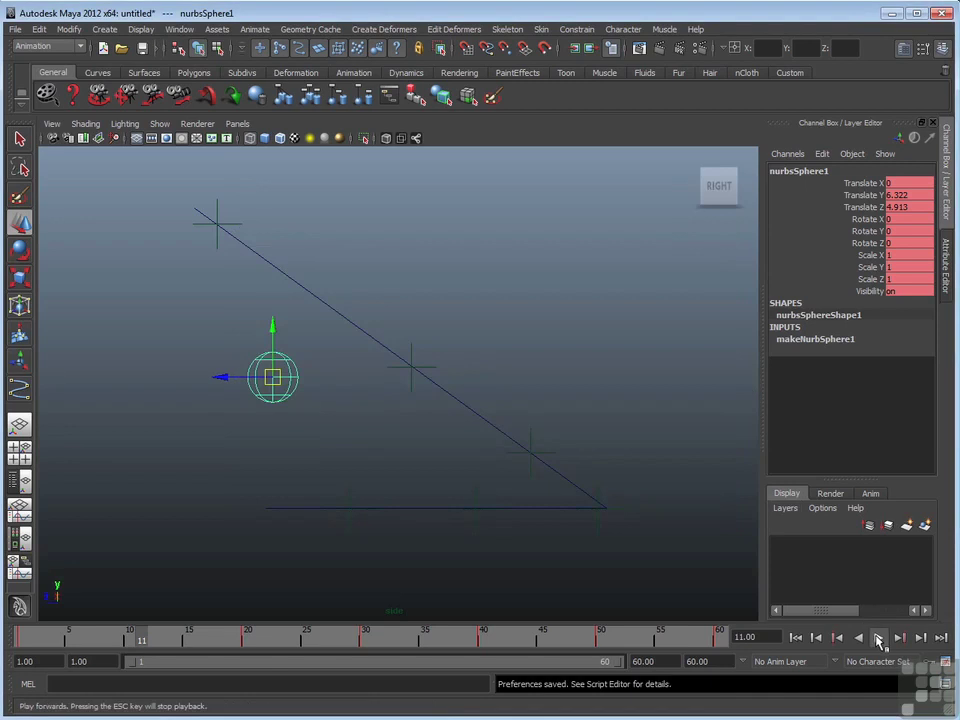
{"action": "left_click", "coordinate": [878, 640]}
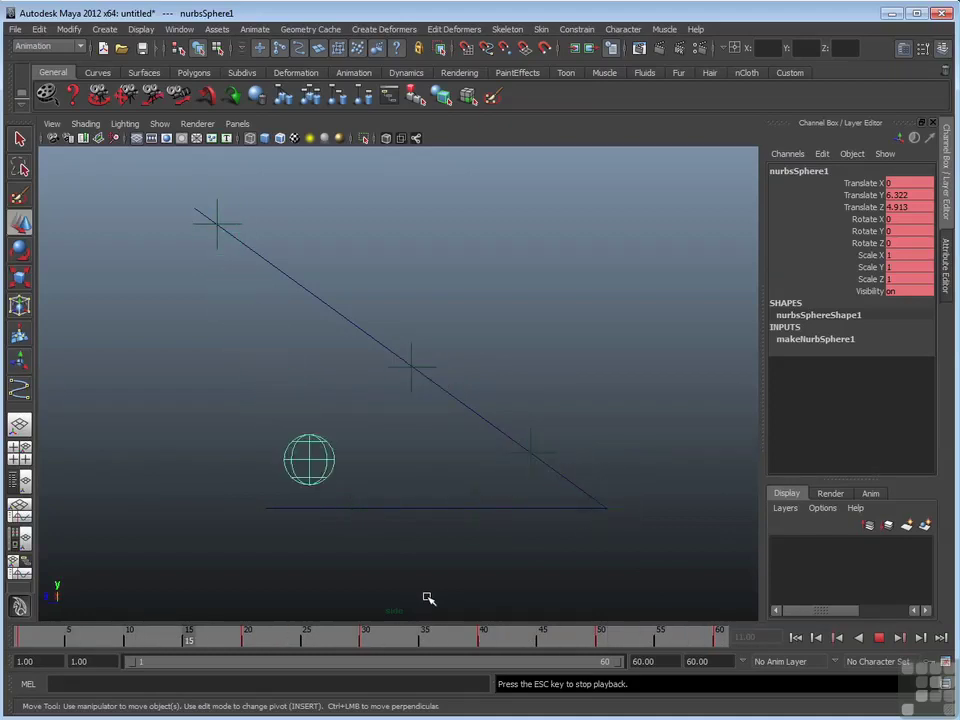
{"action": "left_click", "coordinate": [881, 639]}
- Select the keys from frame 1 to 41 in the timeline and stretch the range to end at frame 49
{"action": "left_click_drag", "start_coordinate": [188, 642], "coordinate": [495, 633]}
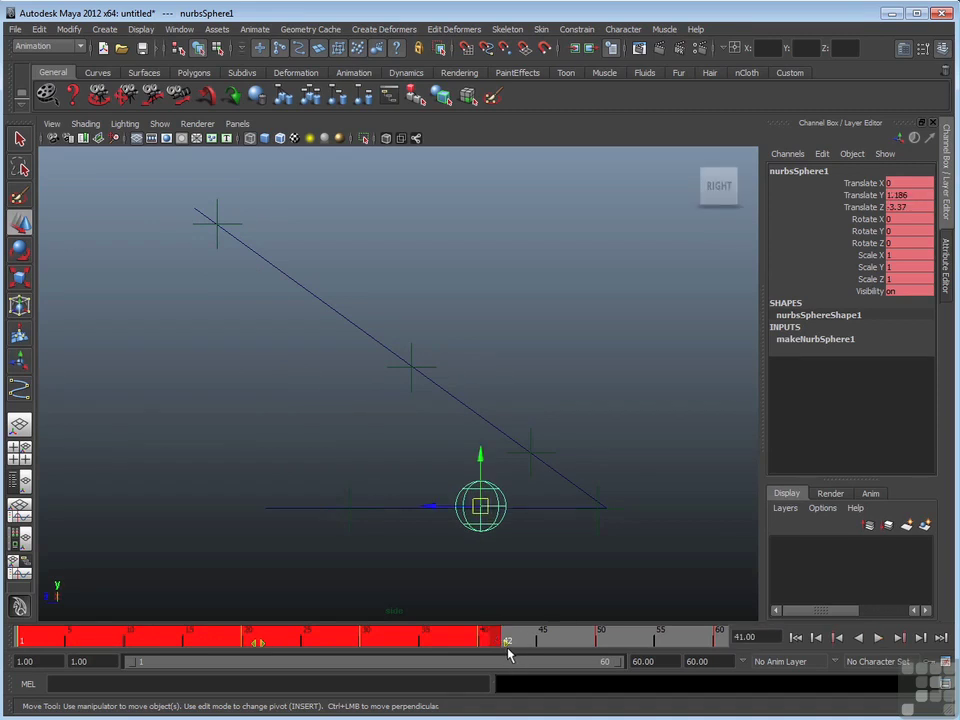
{"action": "left_click_drag", "start_coordinate": [506, 643], "coordinate": [591, 637], "text": "shift"}
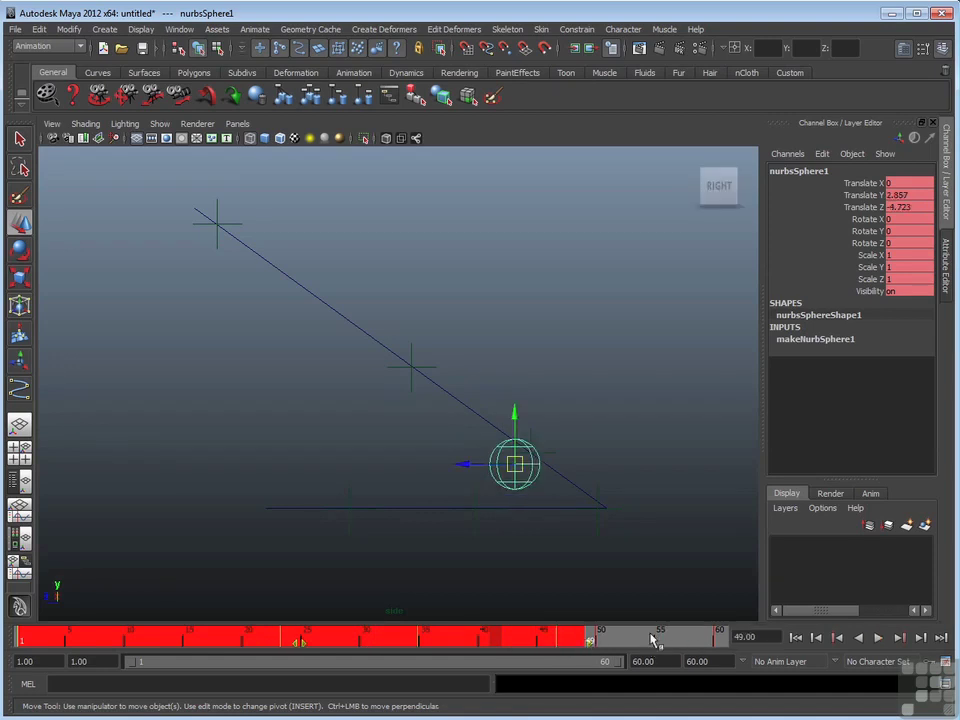
- Select the sphere's keys from frame 49 to 60 in the timeline and compress the range to start at about frame 53
{"action": "left_click", "coordinate": [577, 593]}
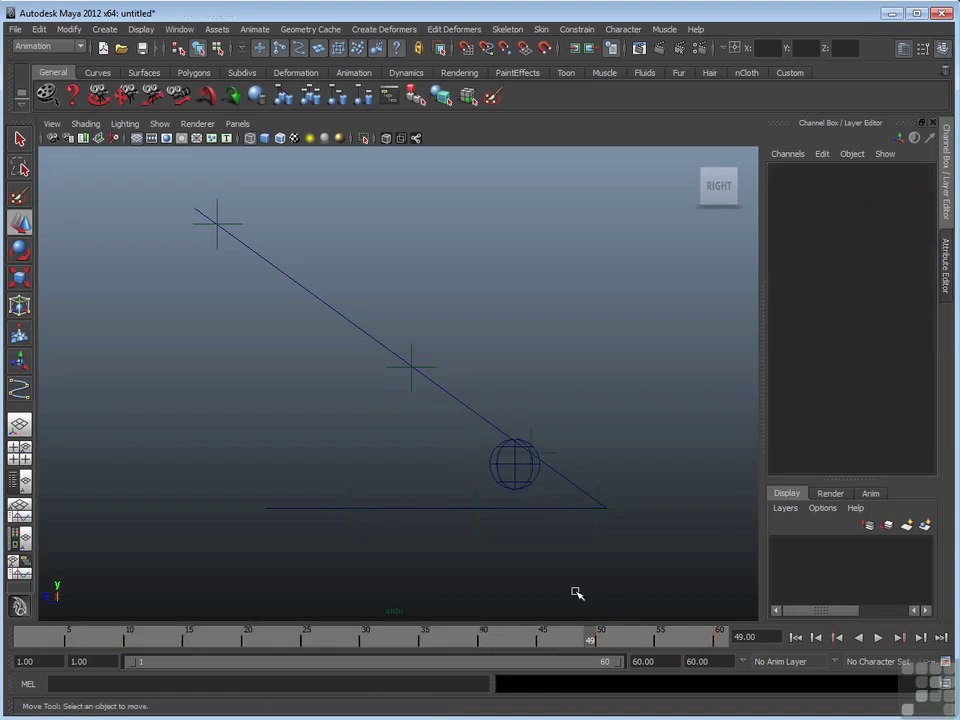
{"action": "left_click", "coordinate": [513, 484]}
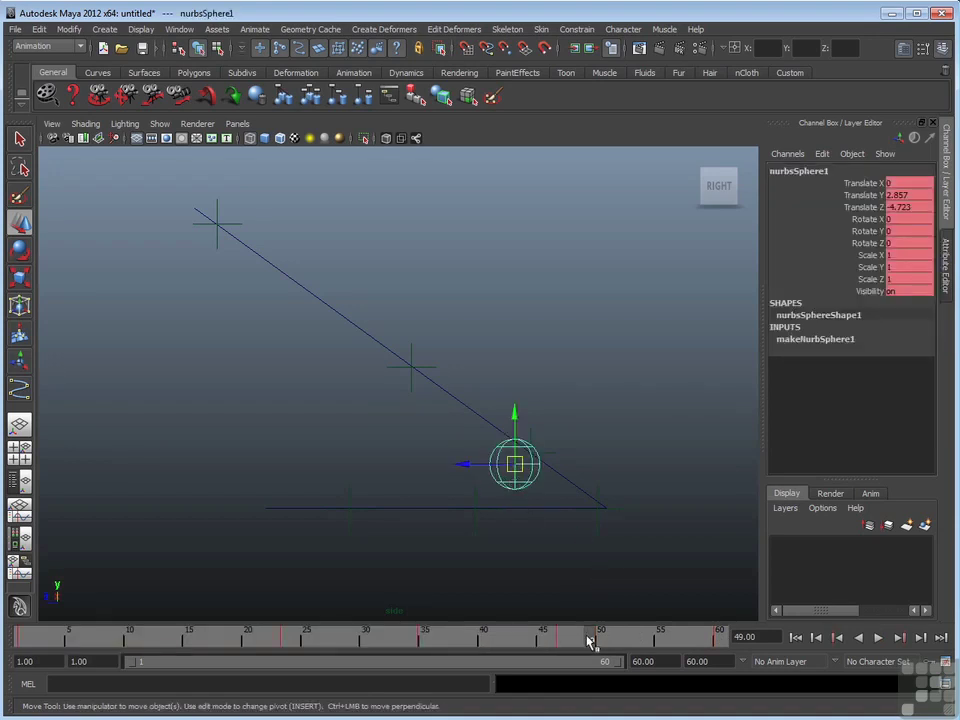
{"action": "left_click_drag", "start_coordinate": [587, 637], "coordinate": [726, 637], "text": "shift"}
{"action": "left_click_drag", "start_coordinate": [586, 648], "coordinate": [627, 645]}
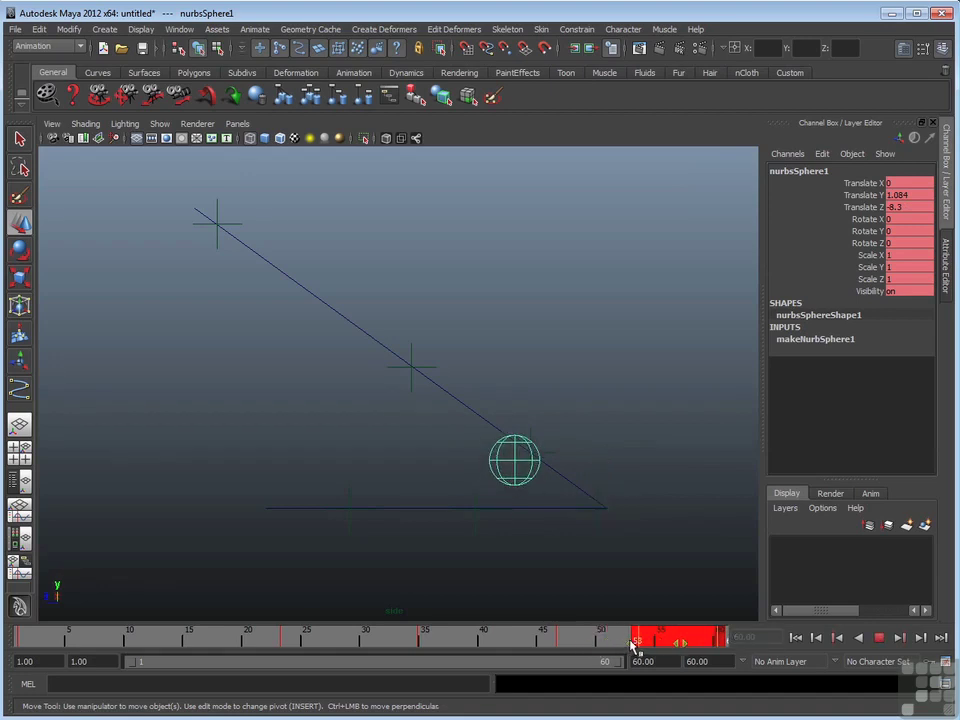
{"action": "left_click", "coordinate": [631, 530]}
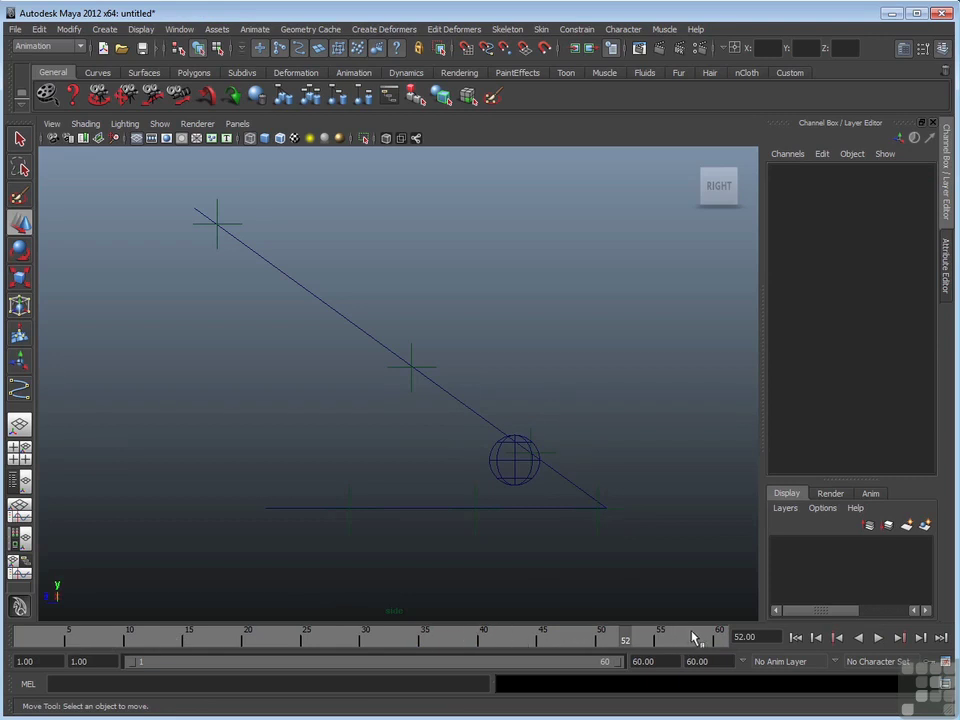
- Switch the viewport to smooth shading during playback, then stop and return to frame 1
{"action": "left_click", "coordinate": [878, 640]}
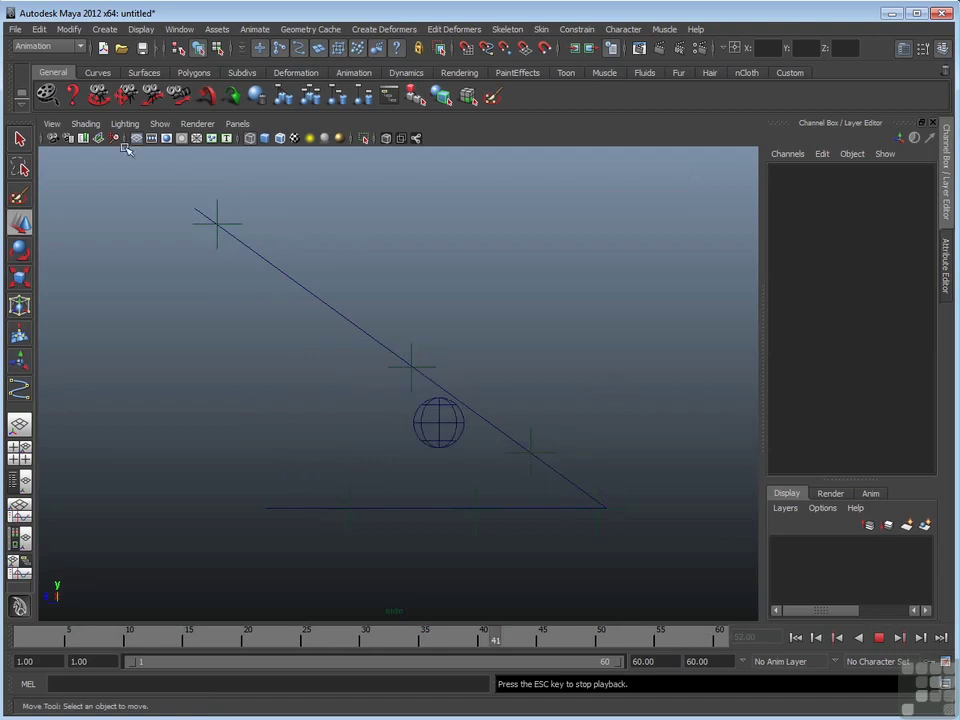
{"action": "left_click", "coordinate": [85, 123]}
{"action": "left_click", "coordinate": [90, 158]}
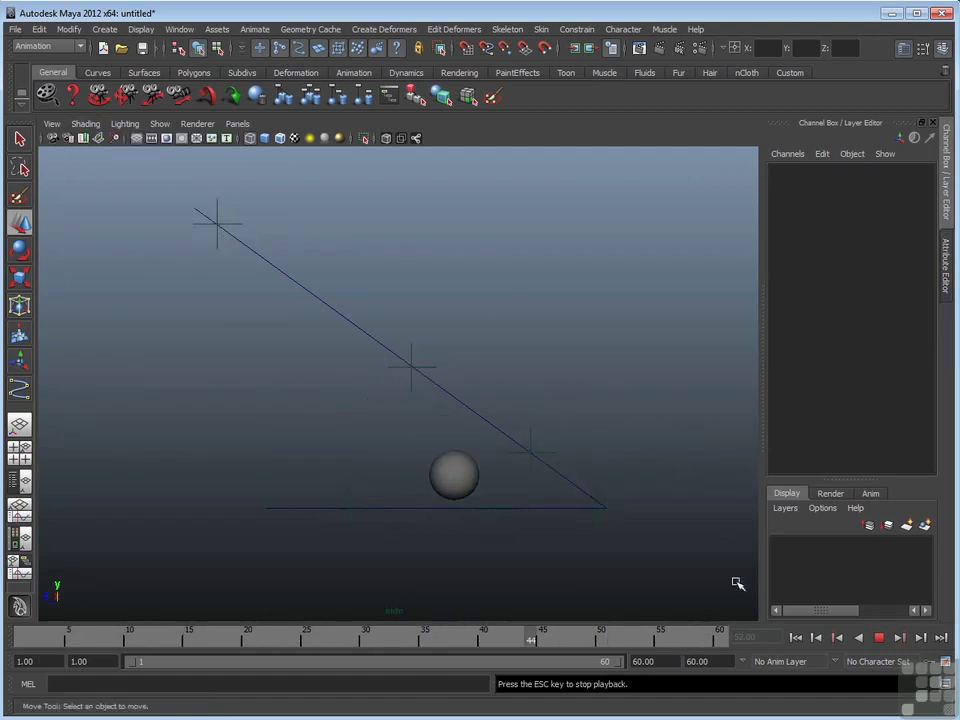
{"action": "left_click", "coordinate": [878, 637]}
{"action": "left_click_drag", "start_coordinate": [187, 641], "coordinate": [22, 640]}
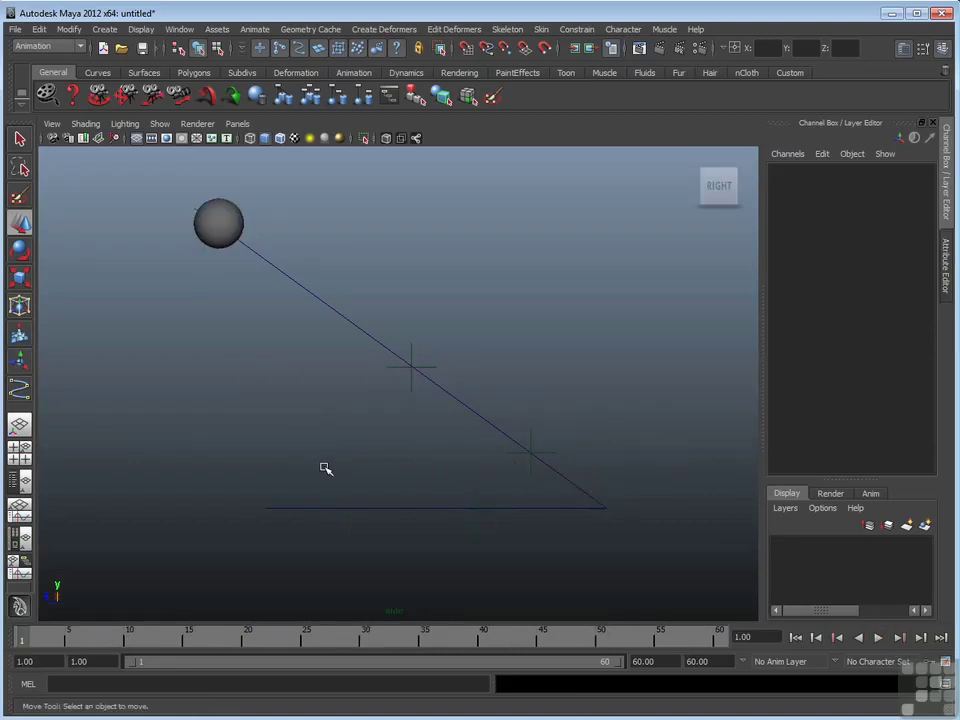
- At frame 12, move the sphere toward the sloping line, to about Y 7.64, Z 3.84, and set a key at time 12
{"action": "left_click_drag", "start_coordinate": [30, 641], "coordinate": [153, 662]}
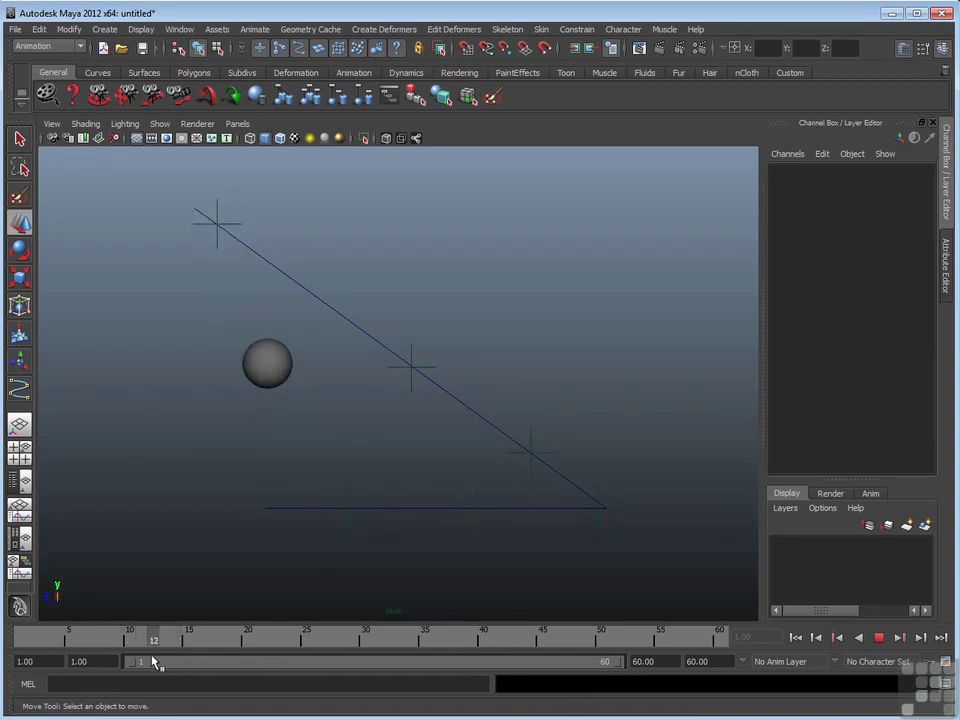
{"action": "left_click", "coordinate": [275, 366]}
{"action": "left_click_drag", "start_coordinate": [268, 365], "coordinate": [300, 343]}
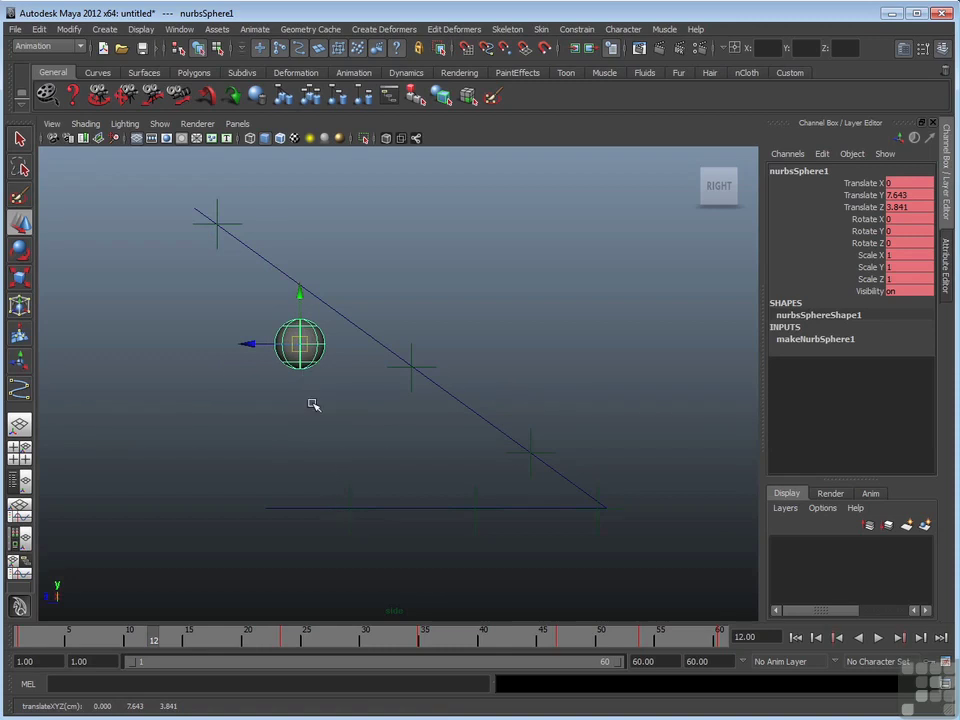
{"action": "type", "text": "s"}
{"action": "type", "text": "12"}
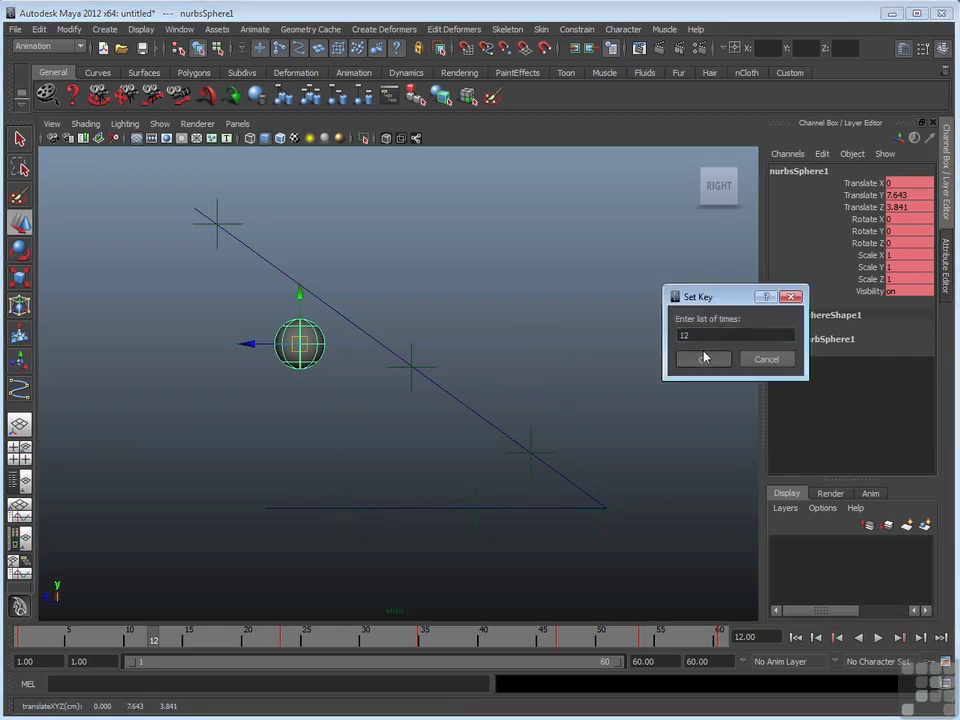
{"action": "left_click", "coordinate": [704, 358]}
- At frame 30, move the sphere to about Y 5.41, Z 0.80 to widen the rising arc, and set a key at time 30
{"action": "key", "text": "alt+v"}
{"action": "mouse_move", "coordinate": [281, 636]}
{"action": "left_mouse_down"}
{"action": "mouse_move", "coordinate": [386, 630]}
{"action": "mouse_move", "coordinate": [366, 633]}
{"action": "left_mouse_up"}
{"action": "middle_click_drag", "start_coordinate": [393, 455], "coordinate": [382, 435]}
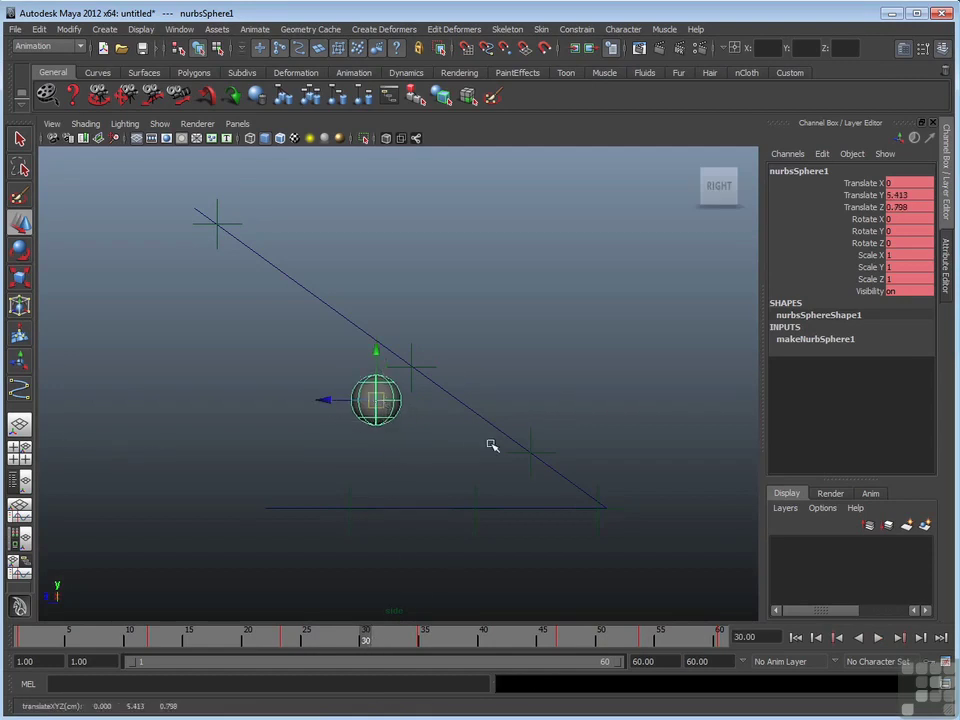
{"action": "key", "text": "s"}
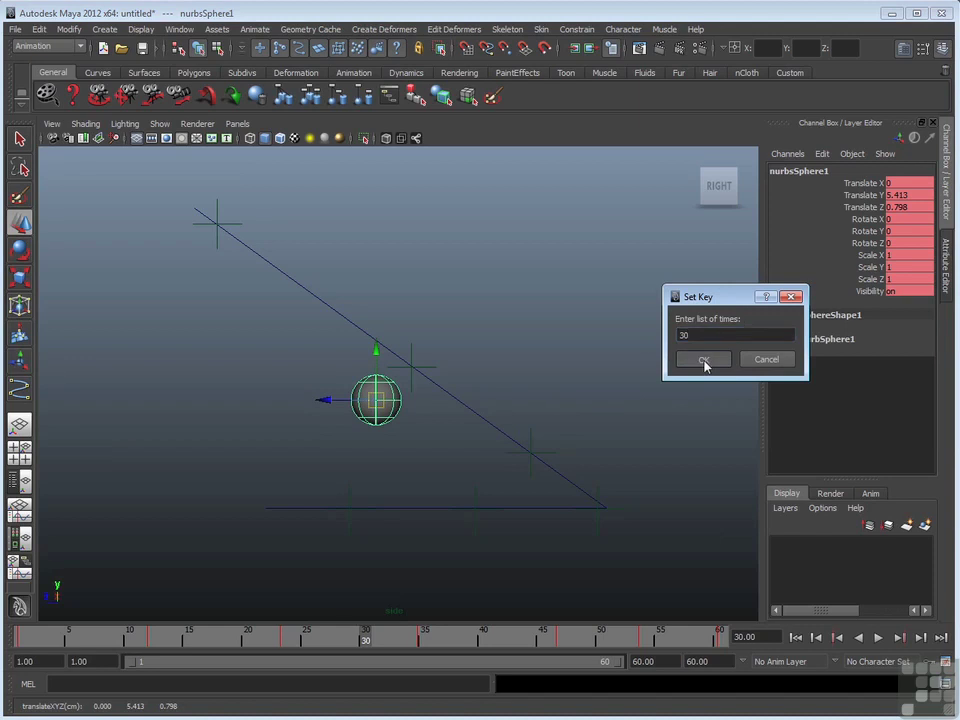
{"action": "left_click", "coordinate": [703, 360]}
- At frame 39, move the sphere to about Y 5.58, Z -1.96 on the falling arc and set a key at time 39
{"action": "left_click_drag", "start_coordinate": [368, 642], "coordinate": [476, 636]}
{"action": "left_click", "coordinate": [438, 403]}
{"action": "left_click_drag", "start_coordinate": [438, 403], "coordinate": [446, 397]}
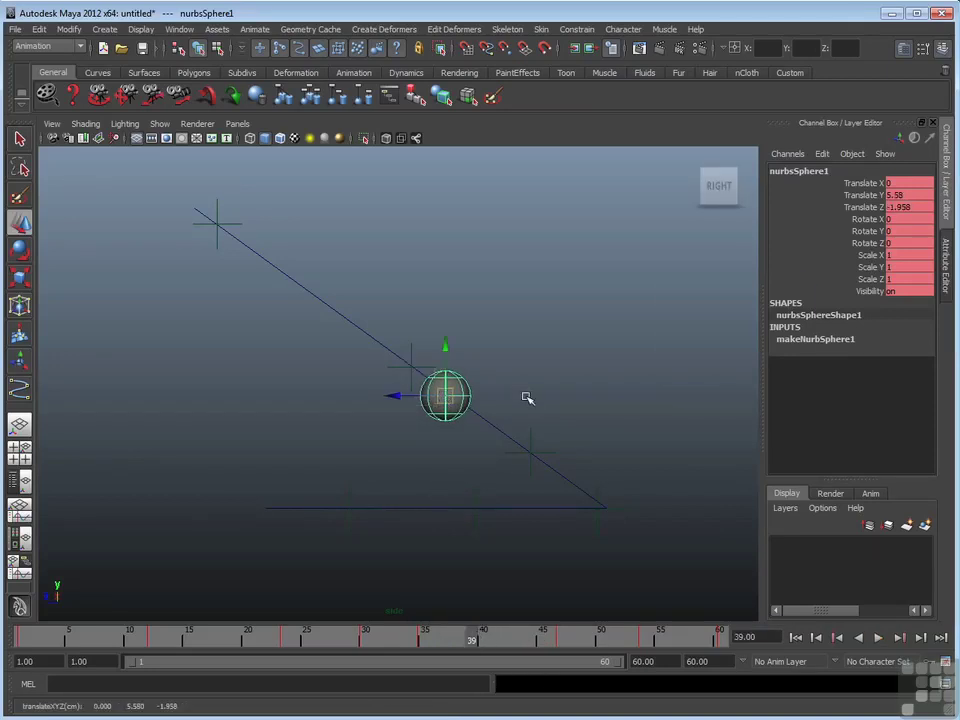
{"action": "type", "text": "s39"}
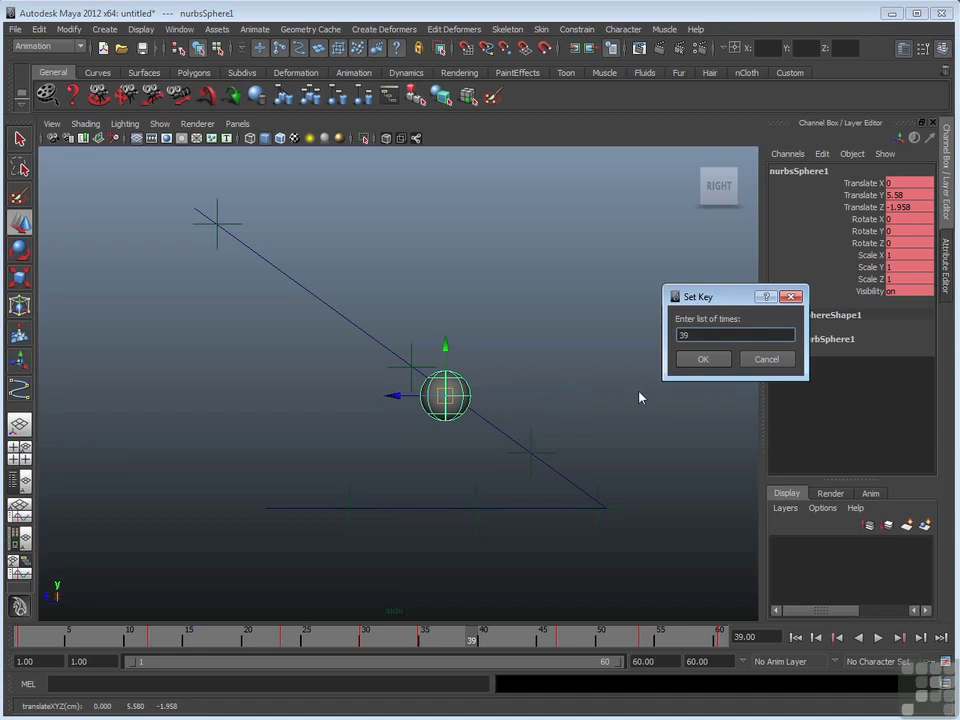
{"action": "left_click", "coordinate": [712, 367]}
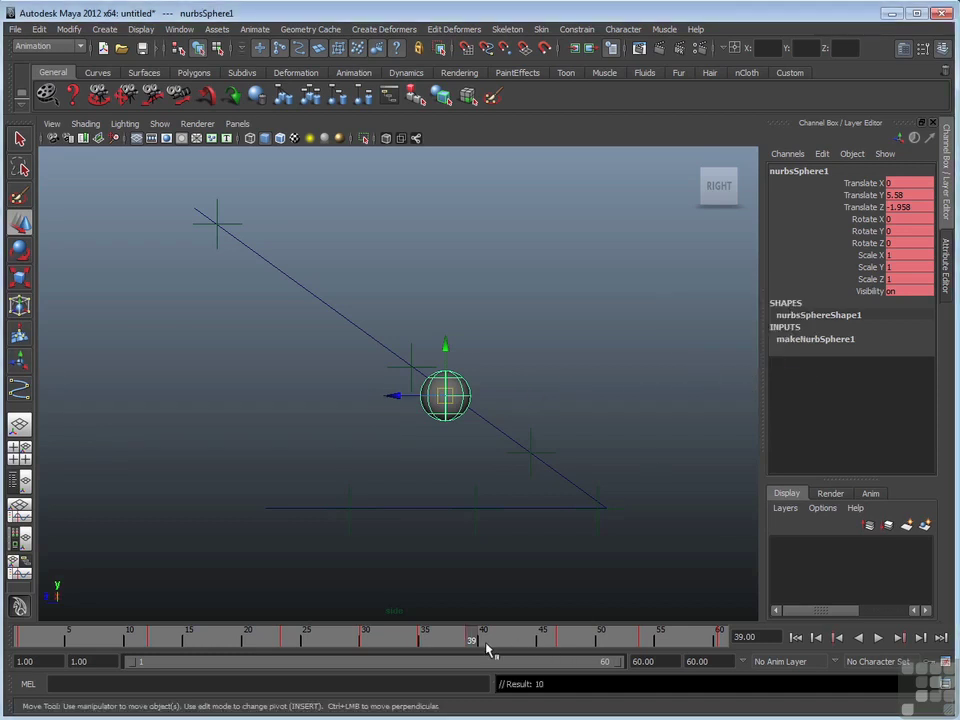
- At frame 52, move the sphere to about Y 3.17, Z -4.41 and set a key at time 52
{"action": "key", "text": "alt+v"}
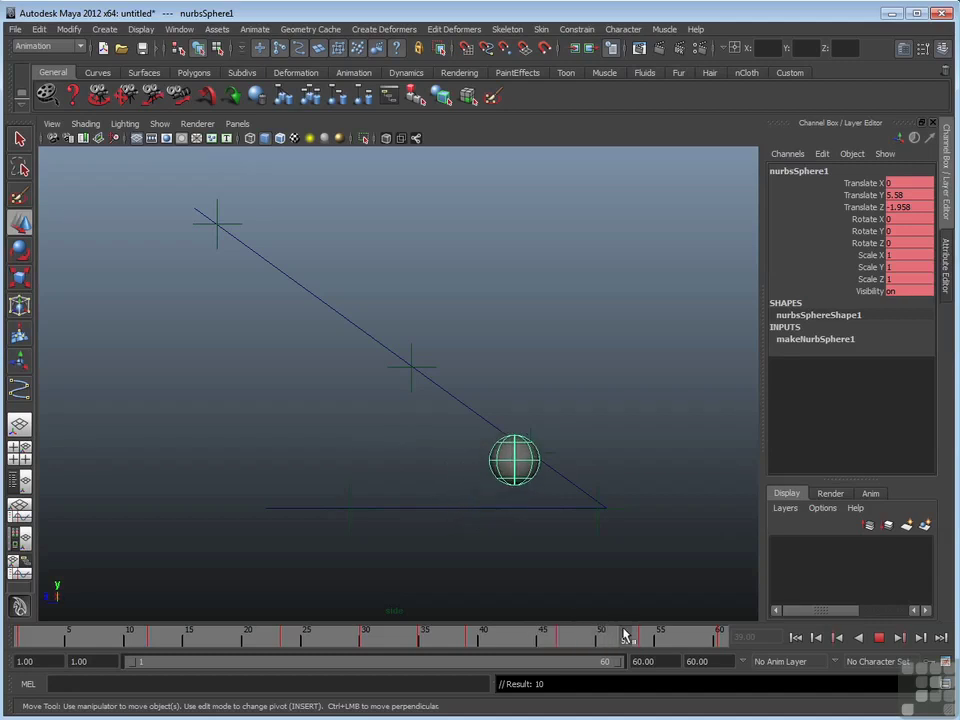
{"action": "key", "text": "alt+v"}
{"action": "left_click_drag", "start_coordinate": [517, 462], "coordinate": [510, 459]}
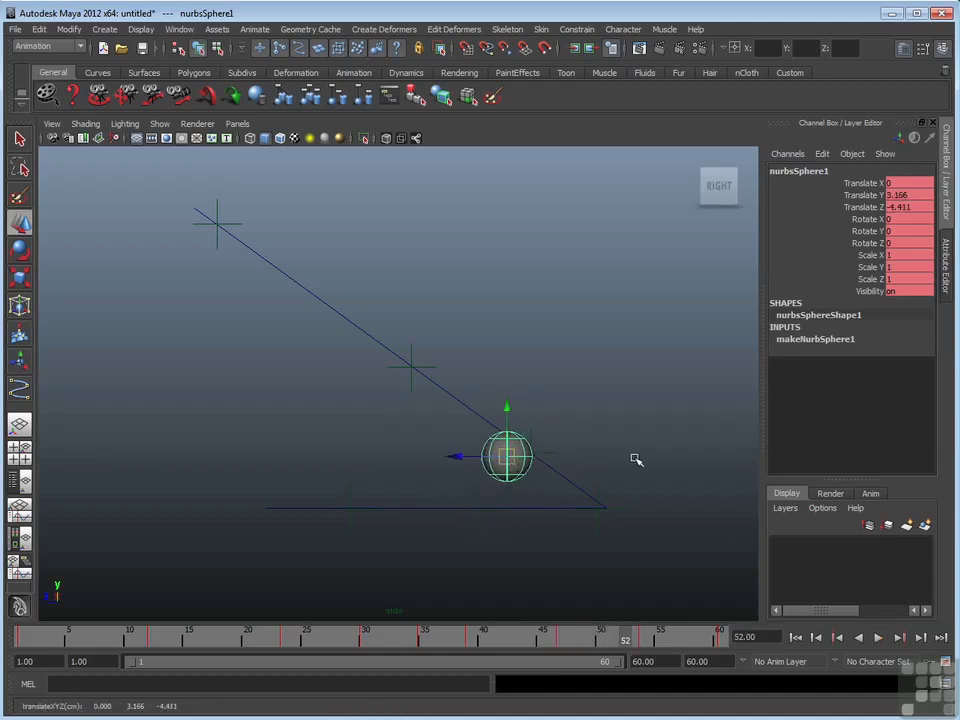
{"action": "type", "text": "s52"}
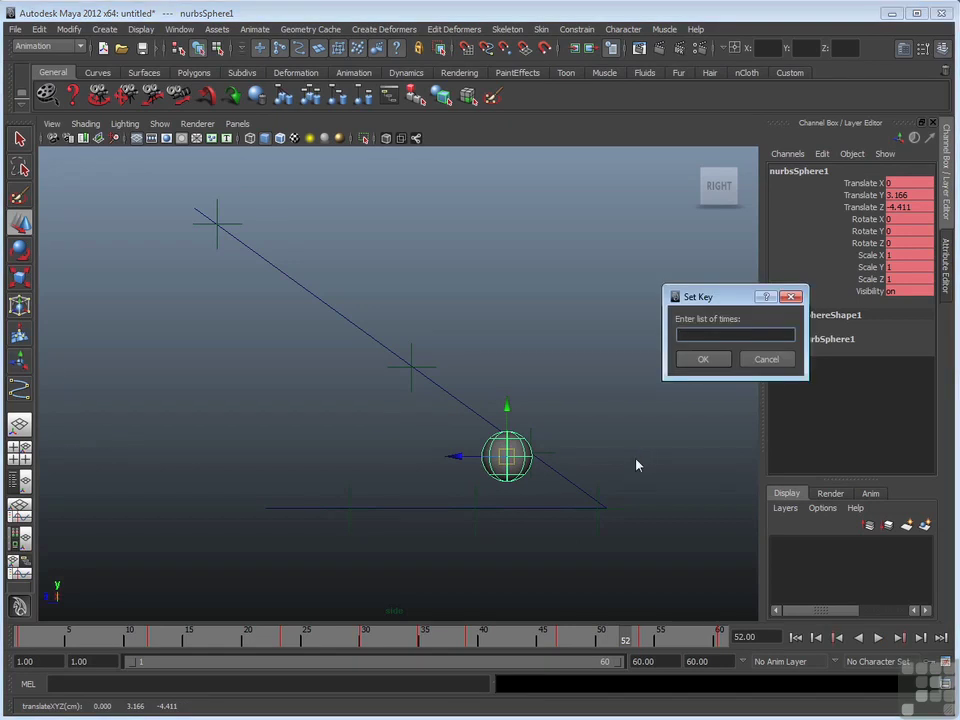
{"action": "left_click", "coordinate": [701, 360]}
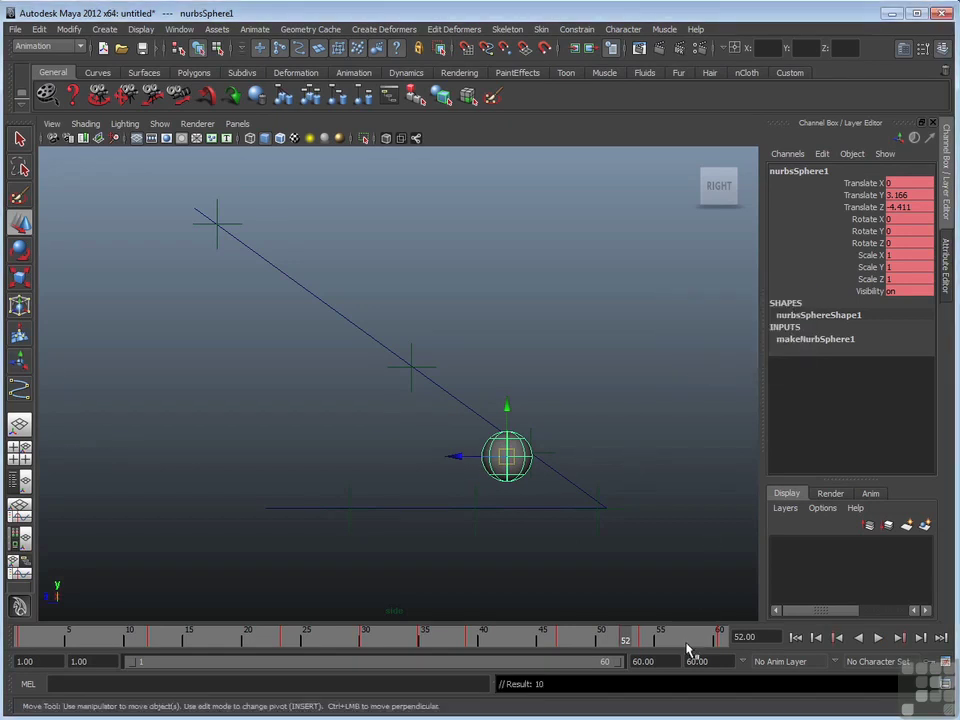
- At frame 56, move the sphere to about Y 2.90, Z -6.94 and set a key at time 56
{"action": "key", "text": "alt+v"}
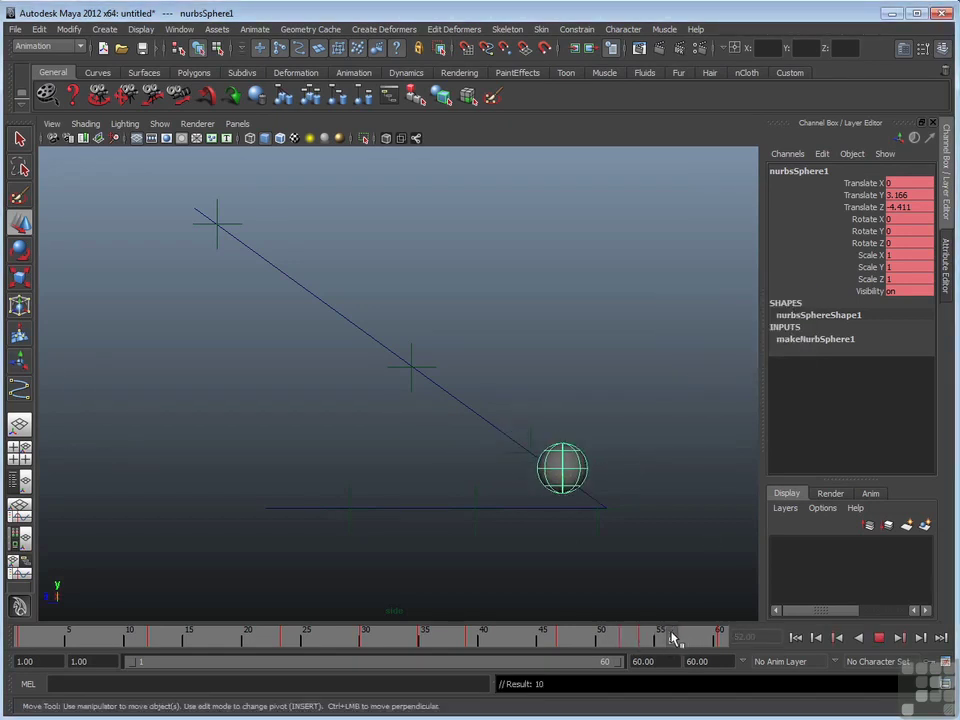
{"action": "left_click", "coordinate": [672, 637]}
{"action": "left_click_drag", "start_coordinate": [568, 466], "coordinate": [572, 462]}
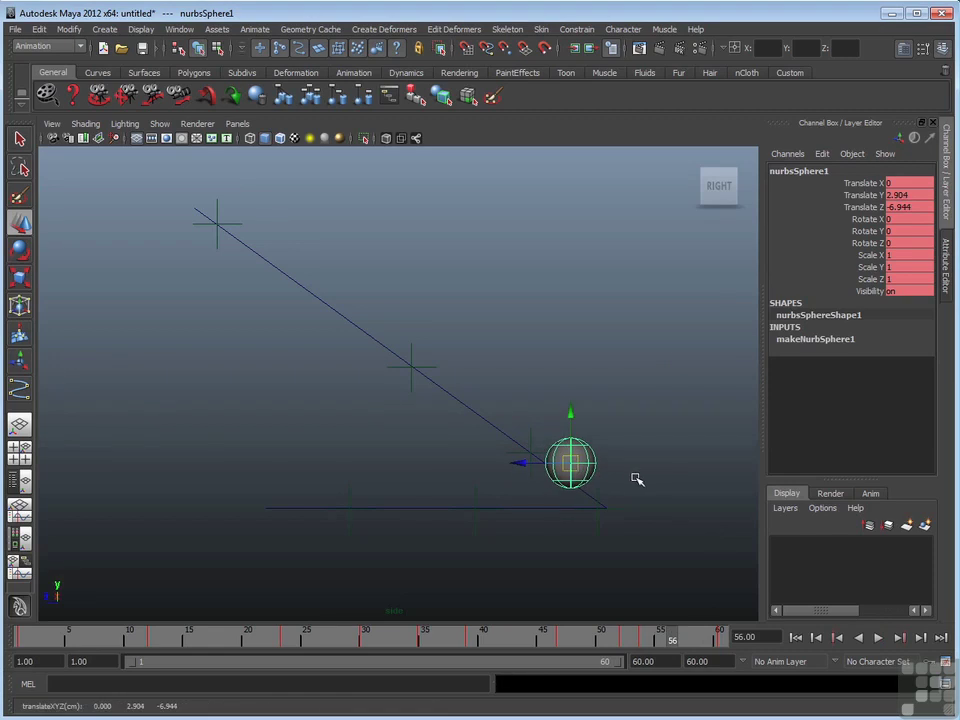
{"action": "type", "text": "s56"}
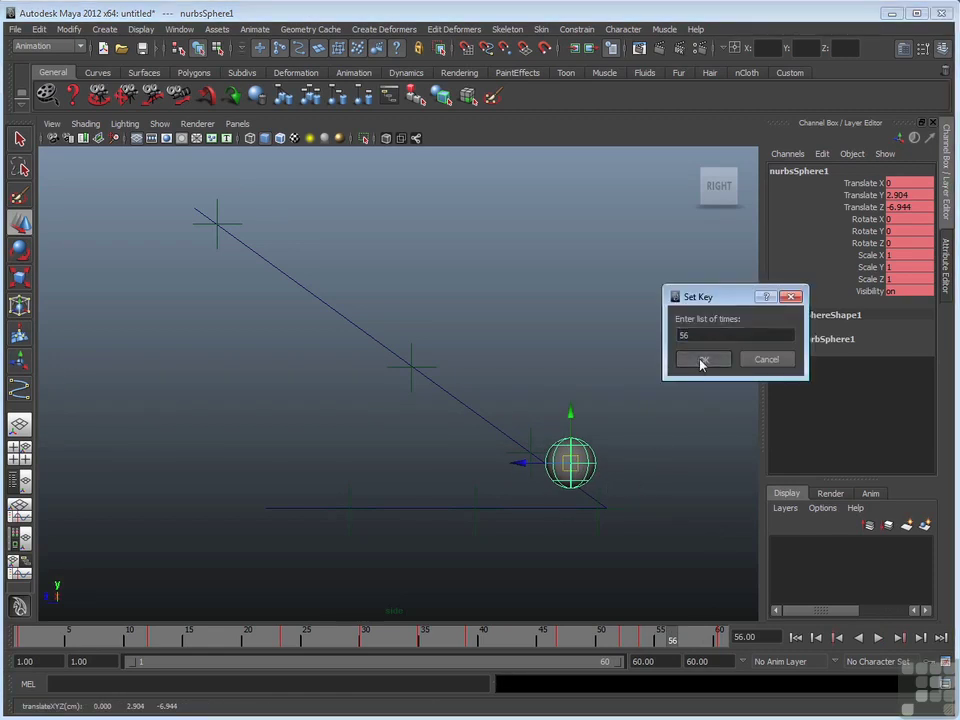
{"action": "left_click", "coordinate": [700, 360]}
- Scrub and play back the bounce to review the arcs with the added in-between keys
{"action": "left_click_drag", "start_coordinate": [672, 645], "coordinate": [331, 630]}
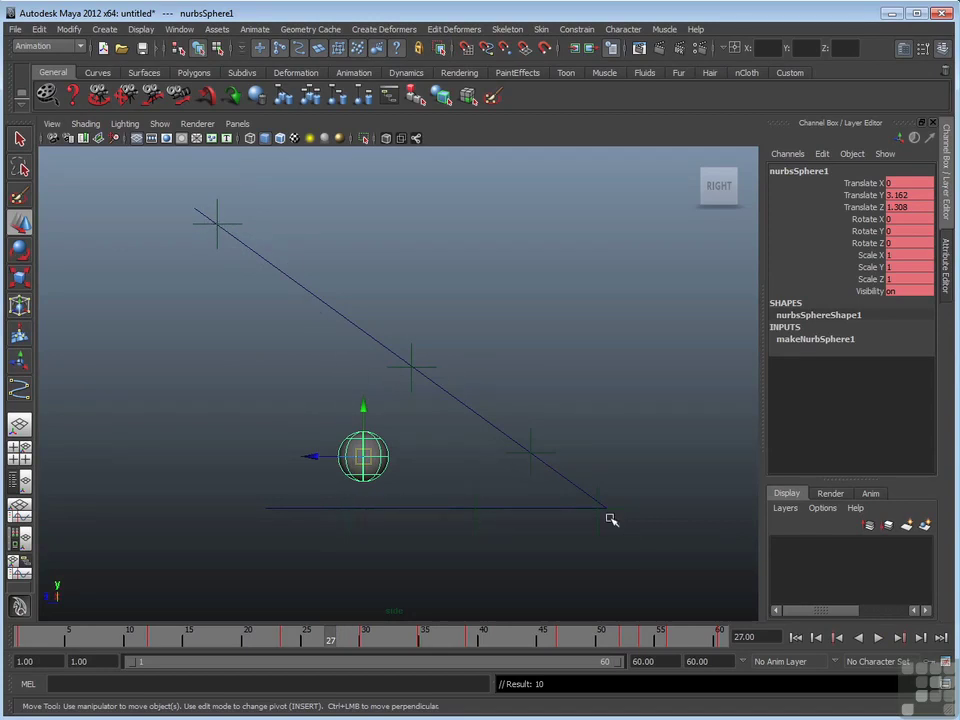
{"action": "left_click_drag", "start_coordinate": [361, 630], "coordinate": [47, 636]}
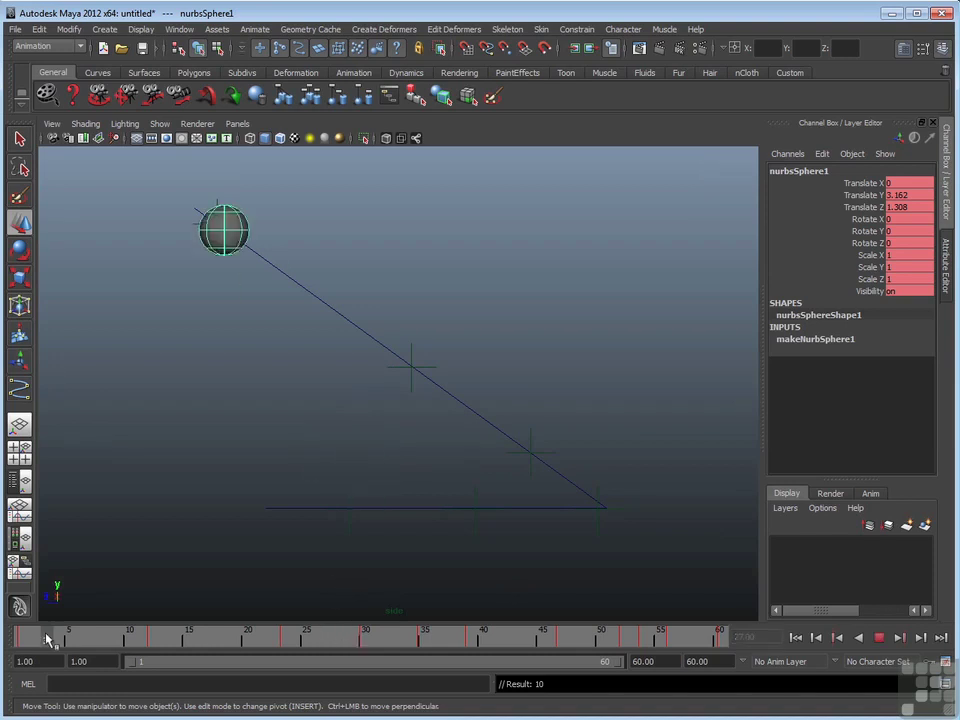
{"action": "left_click", "coordinate": [878, 638]}
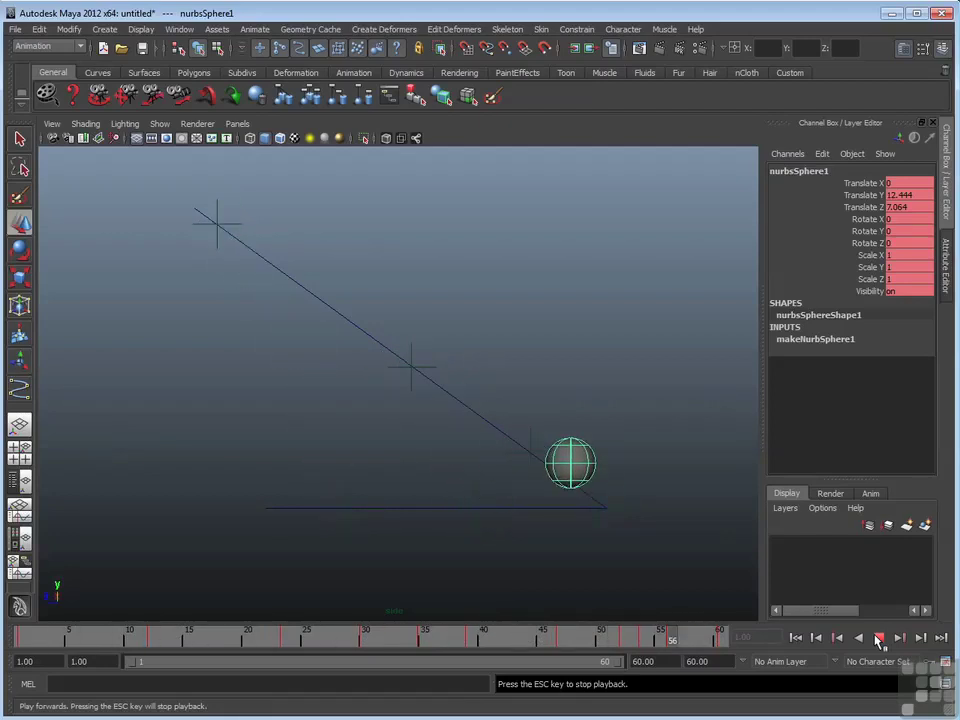
{"action": "left_click", "coordinate": [879, 641]}
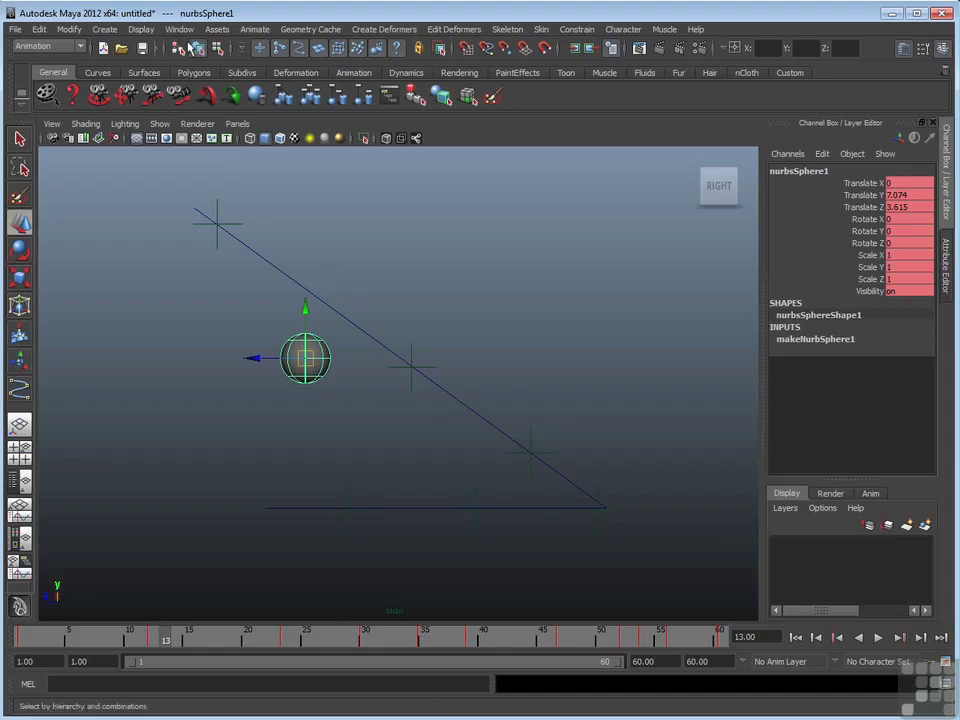
- Open the Graph Editor in a narrower window over the viewport and frame all of the sphere's animation curves
{"action": "left_click", "coordinate": [180, 29]}
{"action": "mouse_move", "coordinate": [207, 79]}
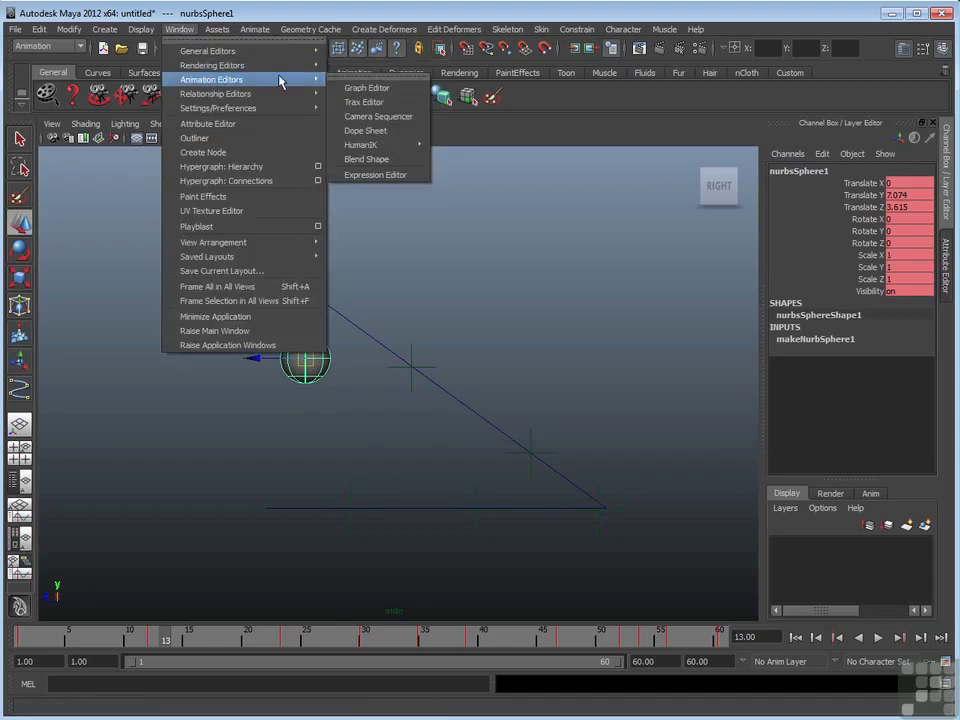
{"action": "left_click", "coordinate": [398, 90]}
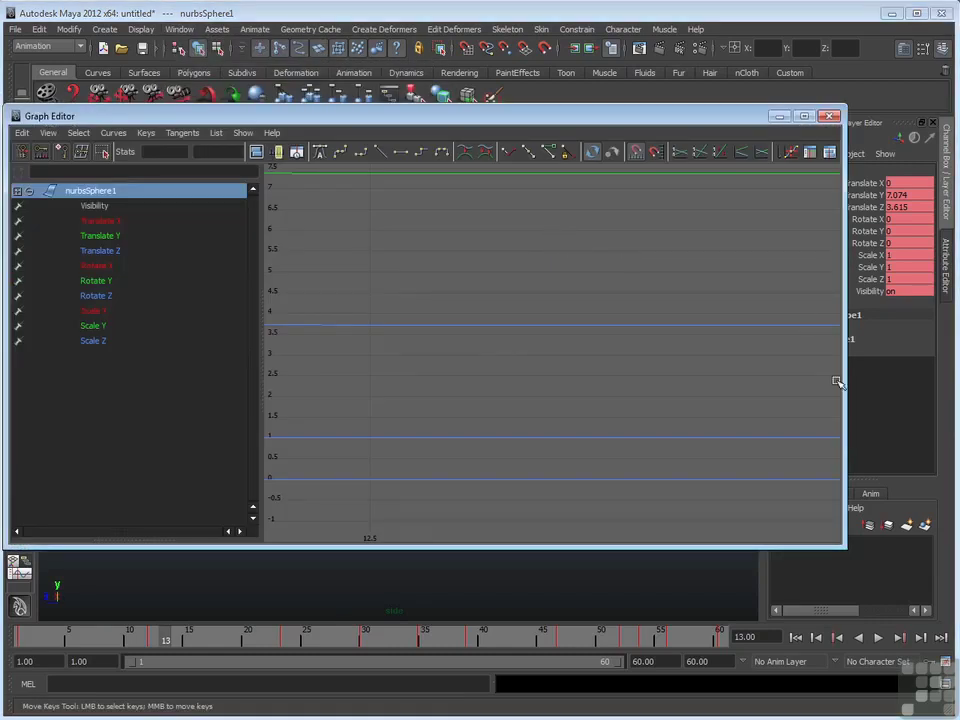
{"action": "left_click_drag", "start_coordinate": [843, 362], "coordinate": [596, 330]}
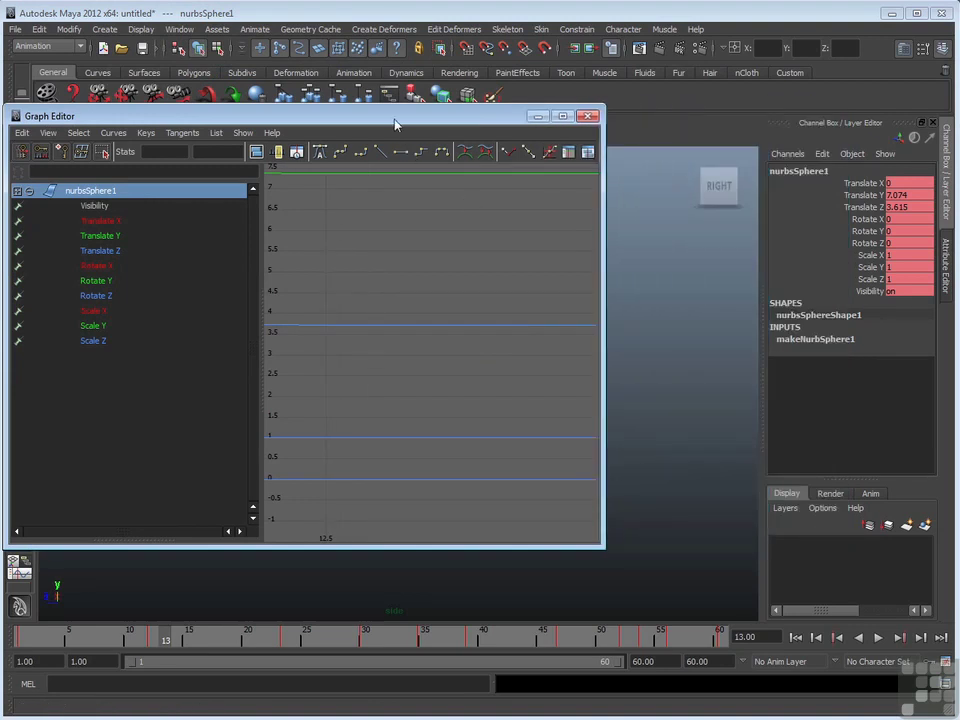
{"action": "left_click_drag", "start_coordinate": [396, 122], "coordinate": [590, 186]}
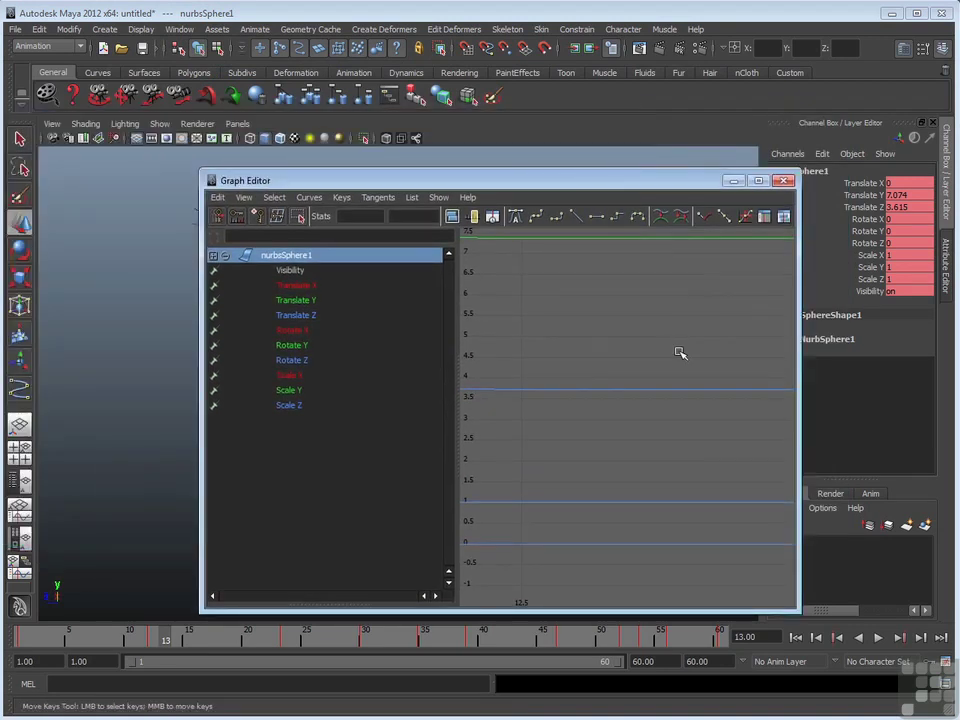
{"action": "key", "text": "a"}
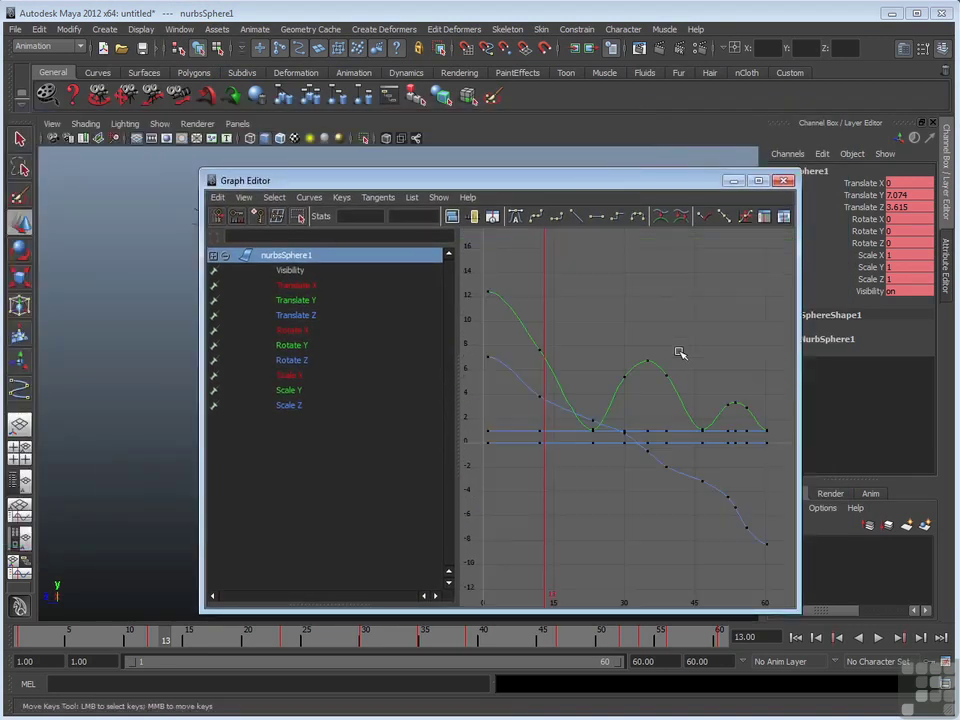
{"action": "left_click_drag", "start_coordinate": [621, 184], "coordinate": [578, 167]}
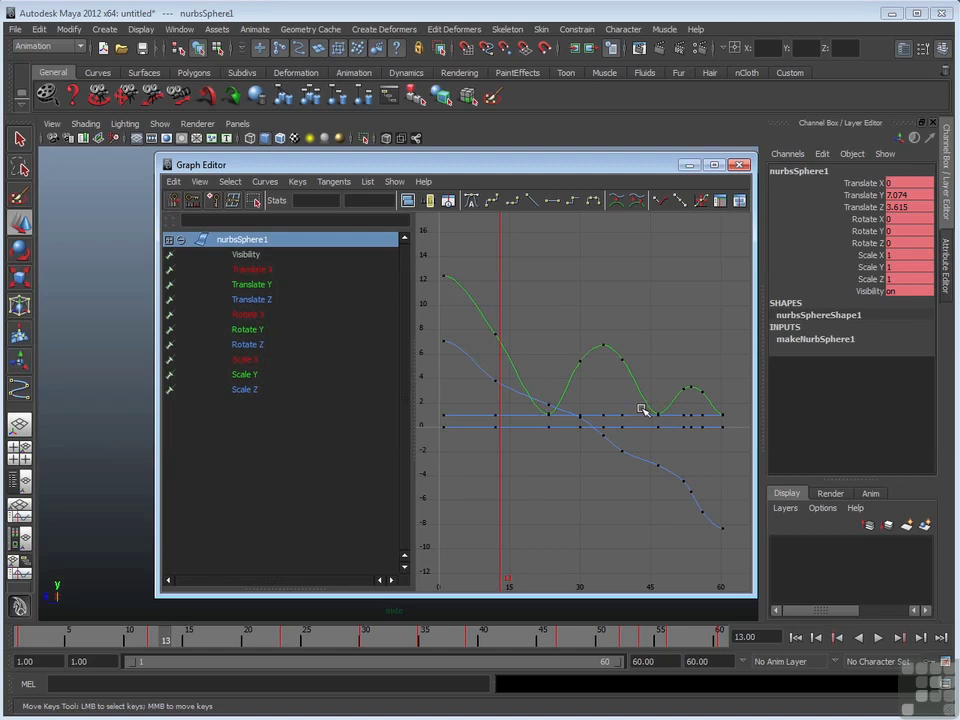
- Examine the sphere's Translate X, Y and Z curves individually, ending with only Translate Y displayed
{"action": "left_click", "coordinate": [270, 270]}
{"action": "left_click", "coordinate": [270, 284]}
{"action": "left_click", "coordinate": [272, 299]}
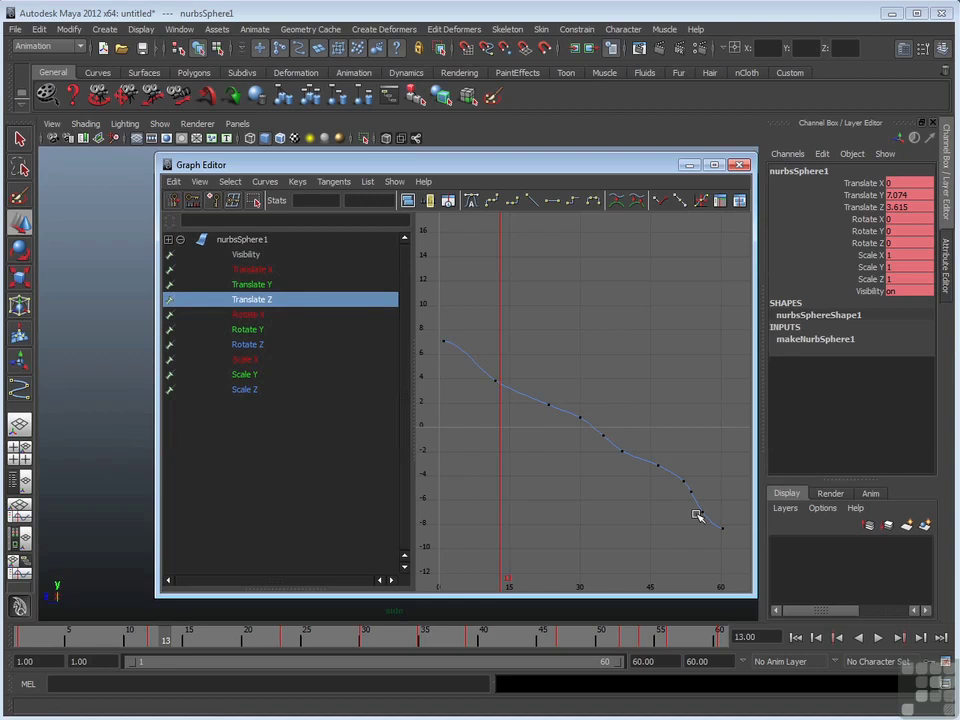
{"action": "left_click", "coordinate": [288, 284]}
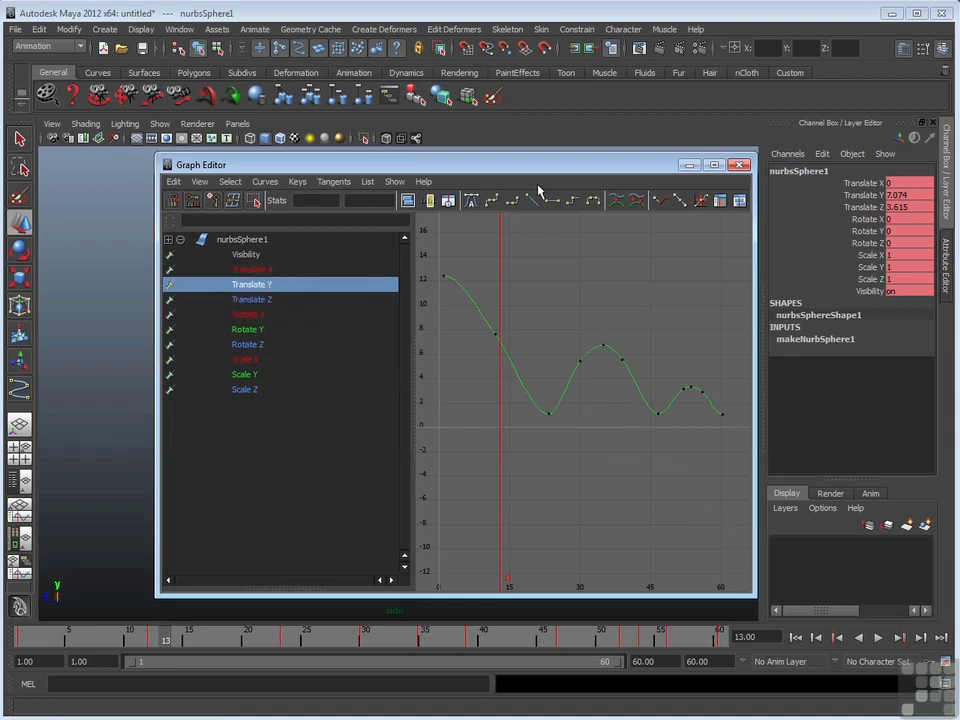
{"action": "left_click_drag", "start_coordinate": [541, 173], "coordinate": [455, 173]}
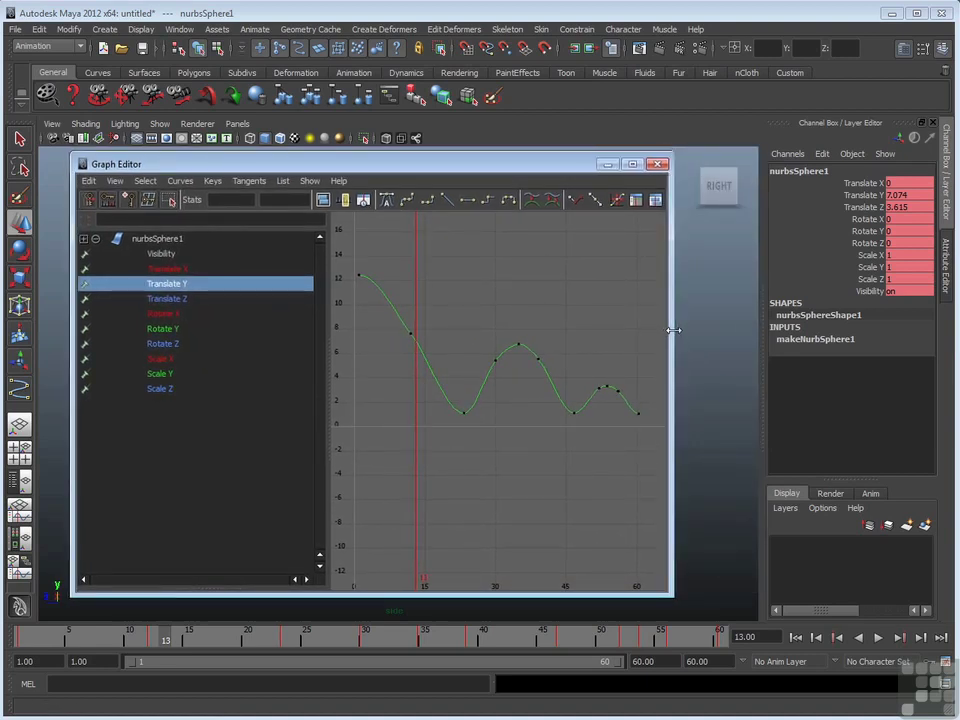
- Widen the Graph Editor, reposition it higher and select all Translate Y keys to show their tangents
{"action": "left_click_drag", "start_coordinate": [675, 330], "coordinate": [787, 330]}
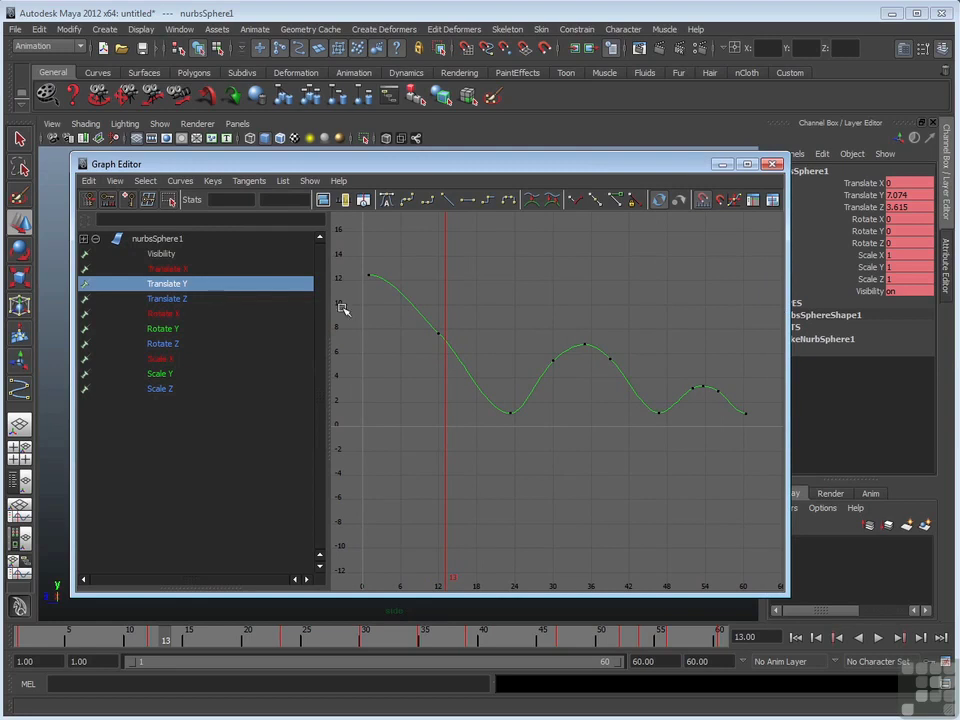
{"action": "left_click_drag", "start_coordinate": [595, 157], "coordinate": [575, 97]}
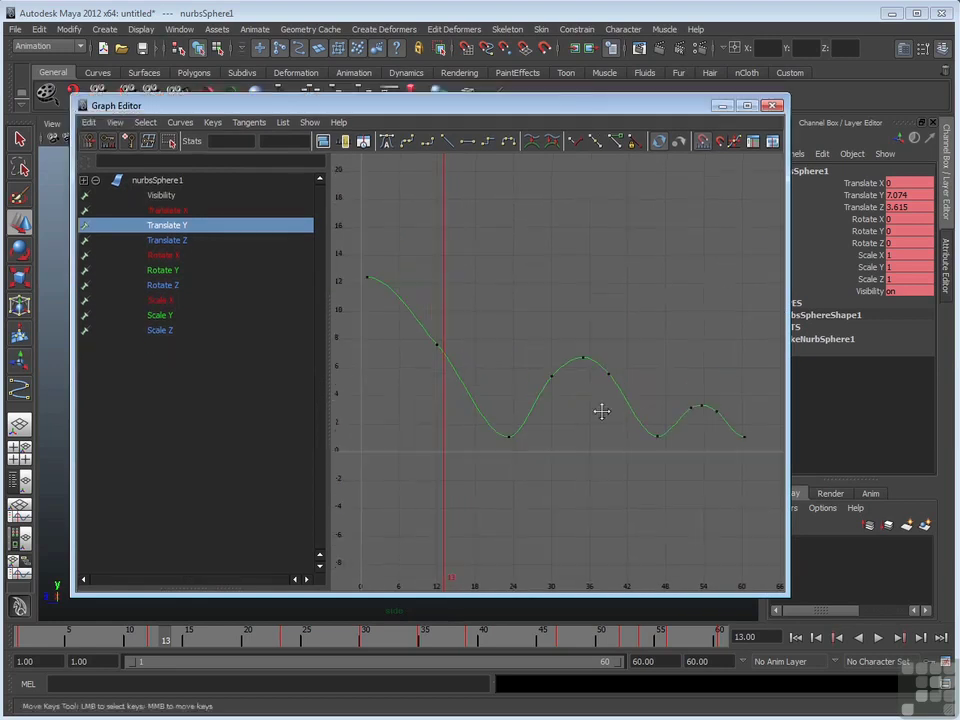
{"action": "left_click_drag", "start_coordinate": [369, 264], "coordinate": [761, 480]}
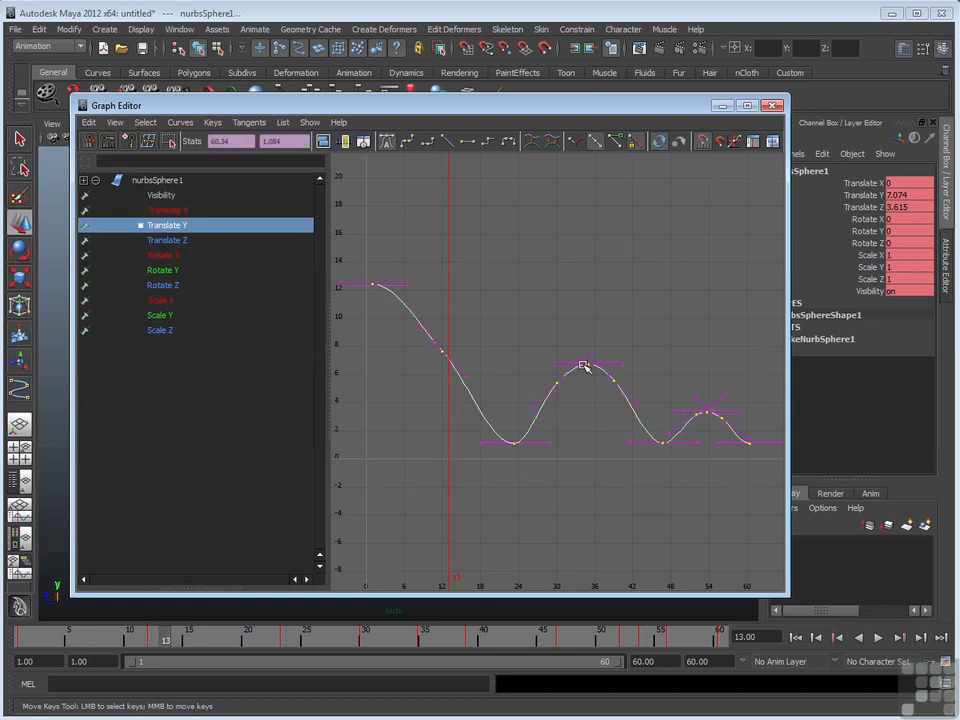
- Try to swing the outgoing tangent of the ground-contact key near frame 23 upward on the Translate Y curve
{"action": "left_click", "coordinate": [548, 444]}
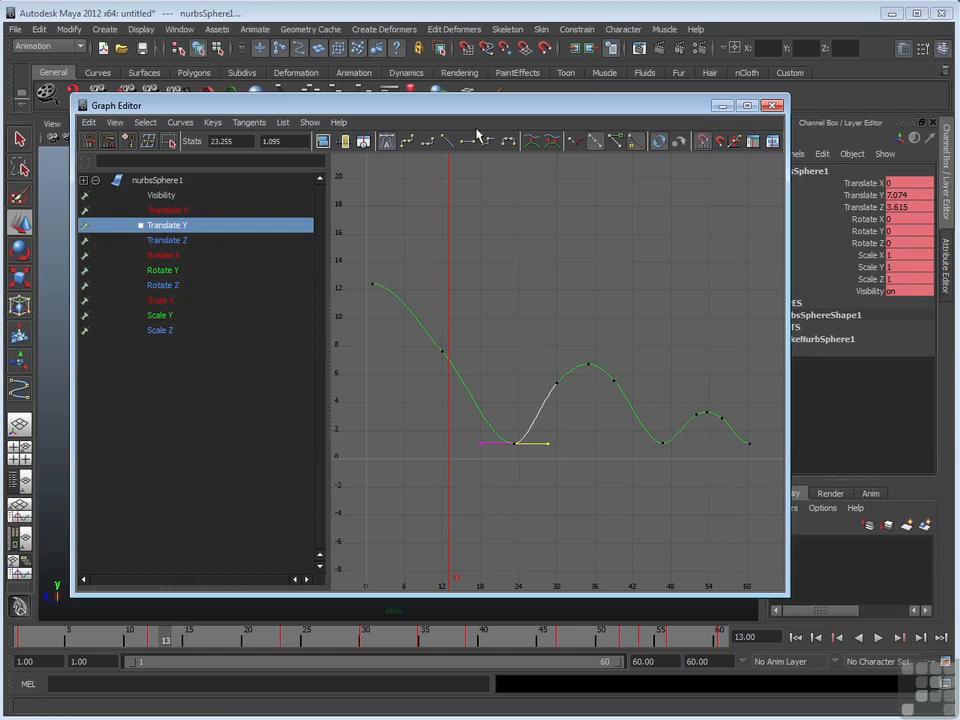
{"action": "left_click_drag", "start_coordinate": [360, 105], "coordinate": [384, 103]}
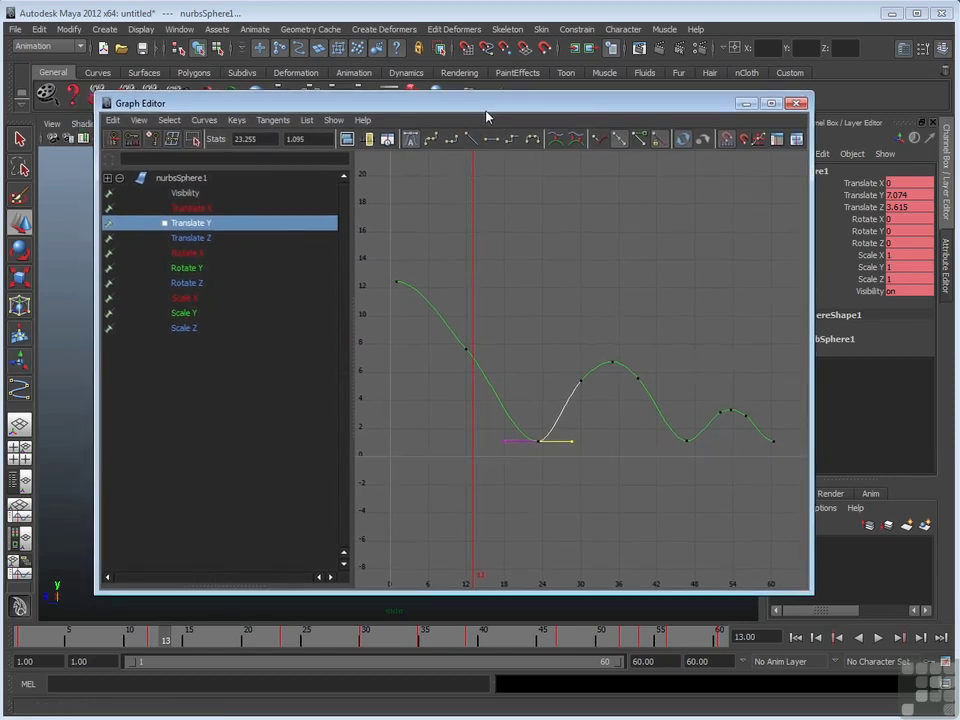
{"action": "left_click", "coordinate": [17, 226]}
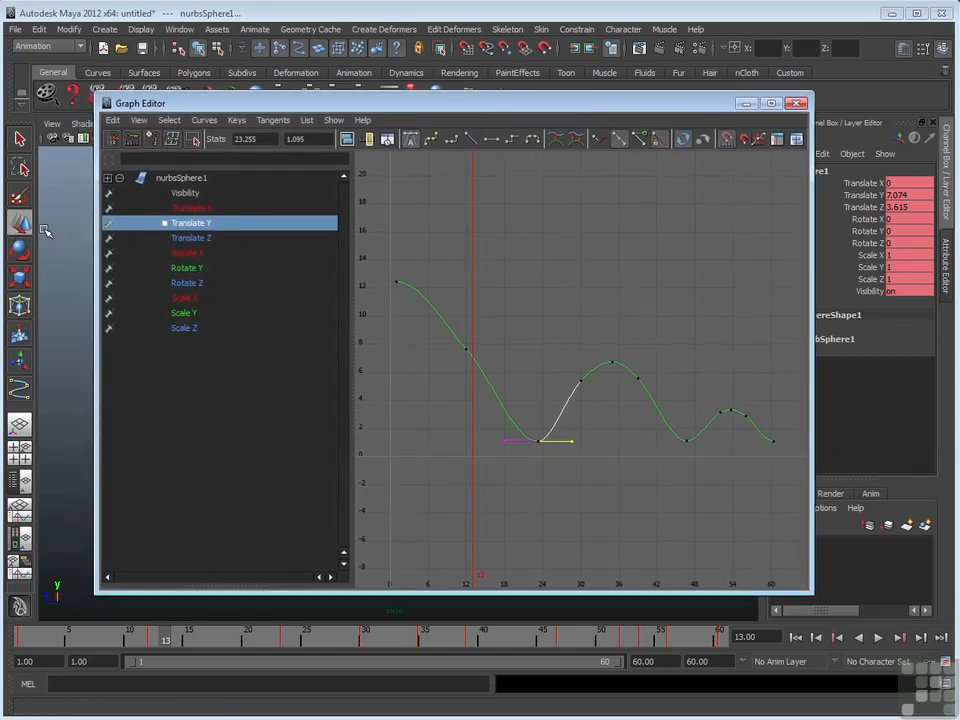
{"action": "middle_click_drag", "start_coordinate": [575, 441], "coordinate": [559, 409]}
{"action": "middle_click_drag", "start_coordinate": [521, 471], "coordinate": [578, 441]}
- Break the tangents of the two Translate Y ground-contact keys near frames 23 and 47
{"action": "left_click", "coordinate": [540, 441]}
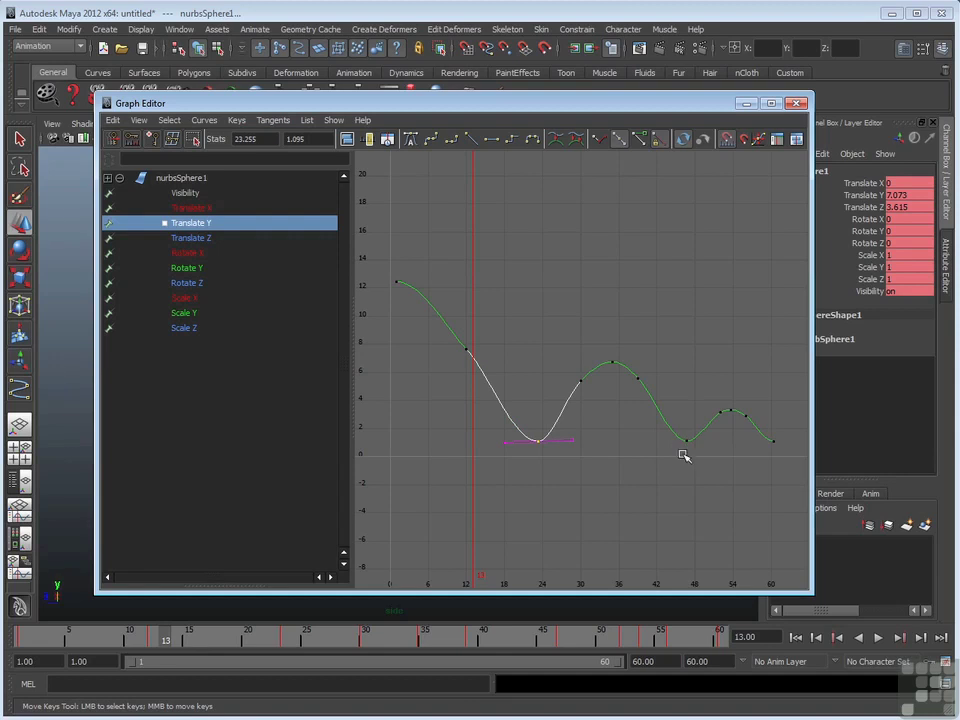
{"action": "left_click_drag", "start_coordinate": [683, 456], "coordinate": [708, 429], "text": "shift"}
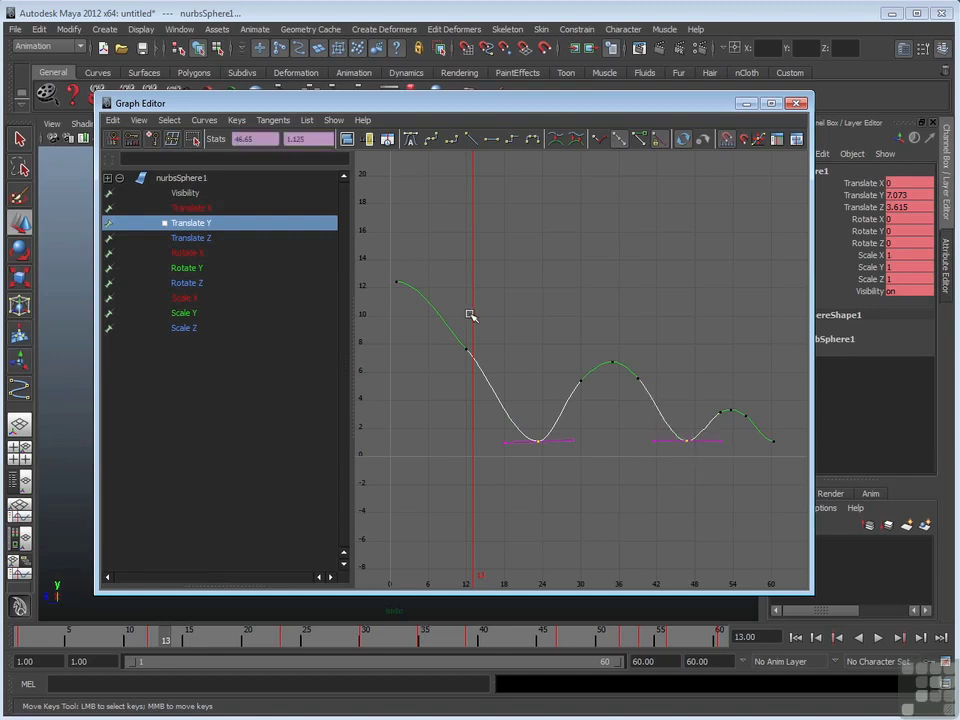
{"action": "left_click", "coordinate": [236, 120]}
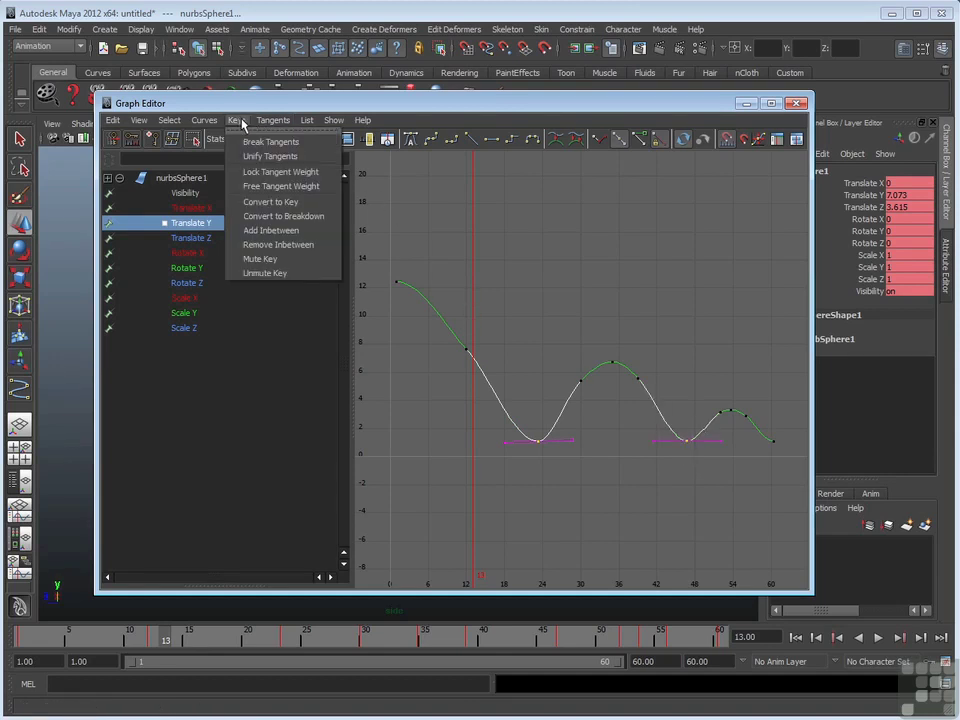
{"action": "left_click", "coordinate": [306, 145]}
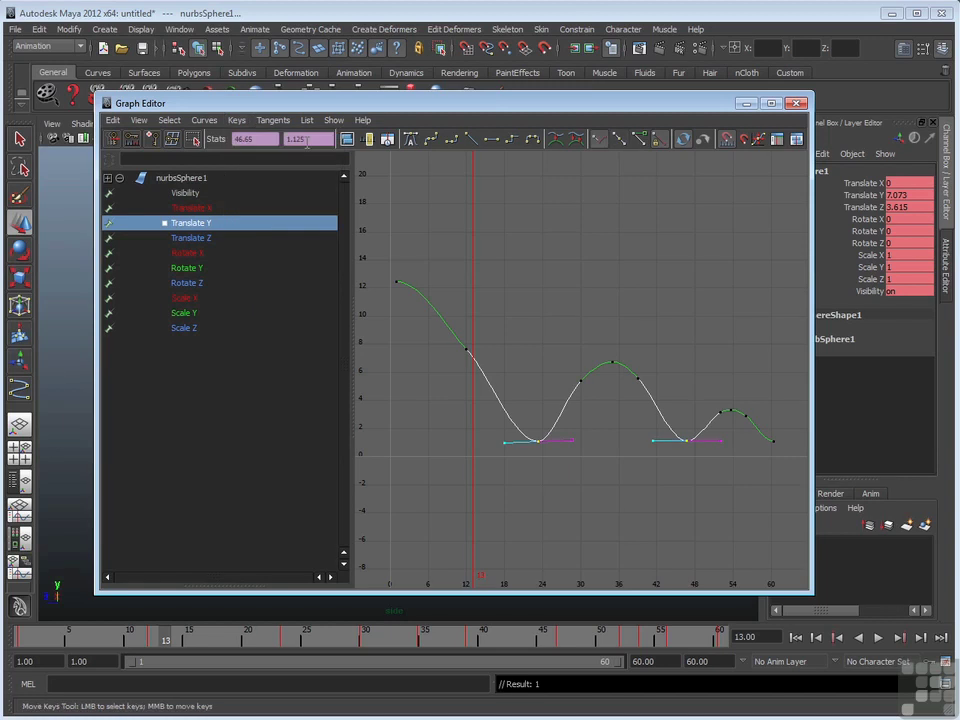
- Angle both tangent handles of the frame 23 contact key upward to form a sharp V in the curve
{"action": "left_click", "coordinate": [654, 461]}
{"action": "left_click", "coordinate": [545, 441]}
{"action": "left_click", "coordinate": [572, 441]}
{"action": "middle_click_drag", "start_coordinate": [575, 443], "coordinate": [555, 405]}
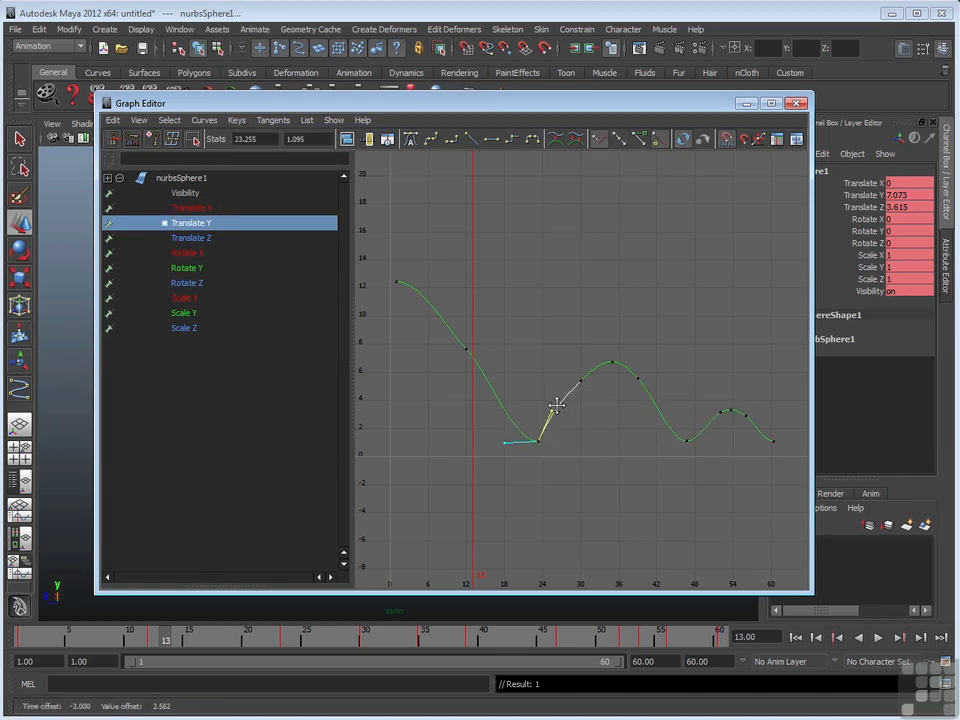
{"action": "left_click_drag", "start_coordinate": [474, 429], "coordinate": [515, 455]}
{"action": "middle_click_drag", "start_coordinate": [515, 455], "coordinate": [523, 403]}
- Angle both tangent handles of the contact key near frame 47 upward for a sharp second impact
{"action": "left_click", "coordinate": [693, 437]}
{"action": "left_click", "coordinate": [647, 435]}
{"action": "middle_click_drag", "start_coordinate": [647, 435], "coordinate": [668, 410]}
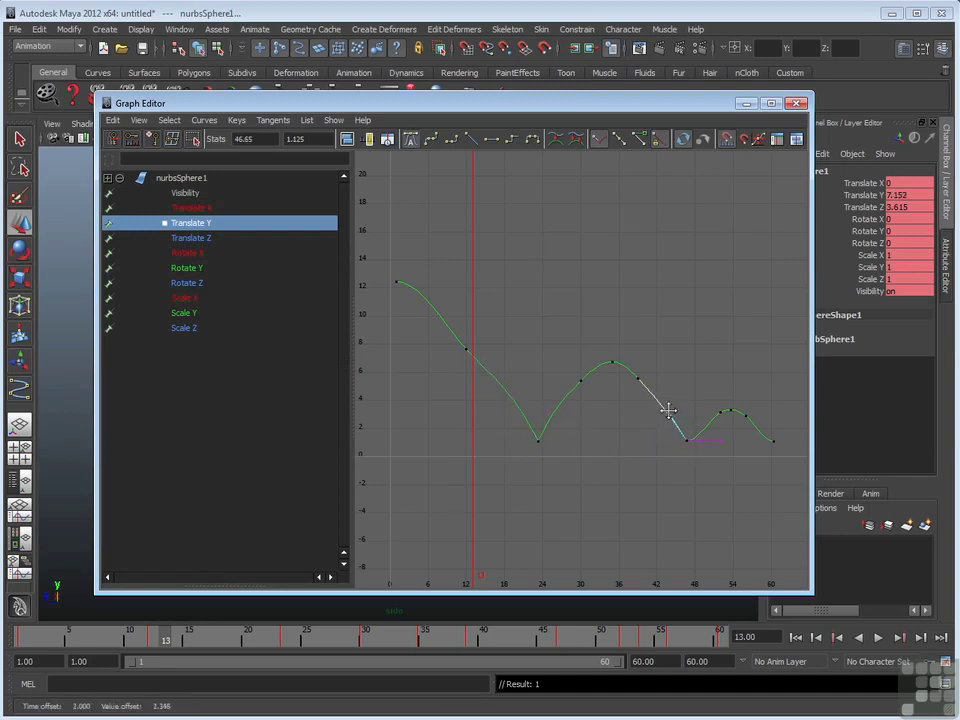
{"action": "left_click", "coordinate": [728, 442]}
{"action": "middle_click_drag", "start_coordinate": [733, 454], "coordinate": [710, 405]}
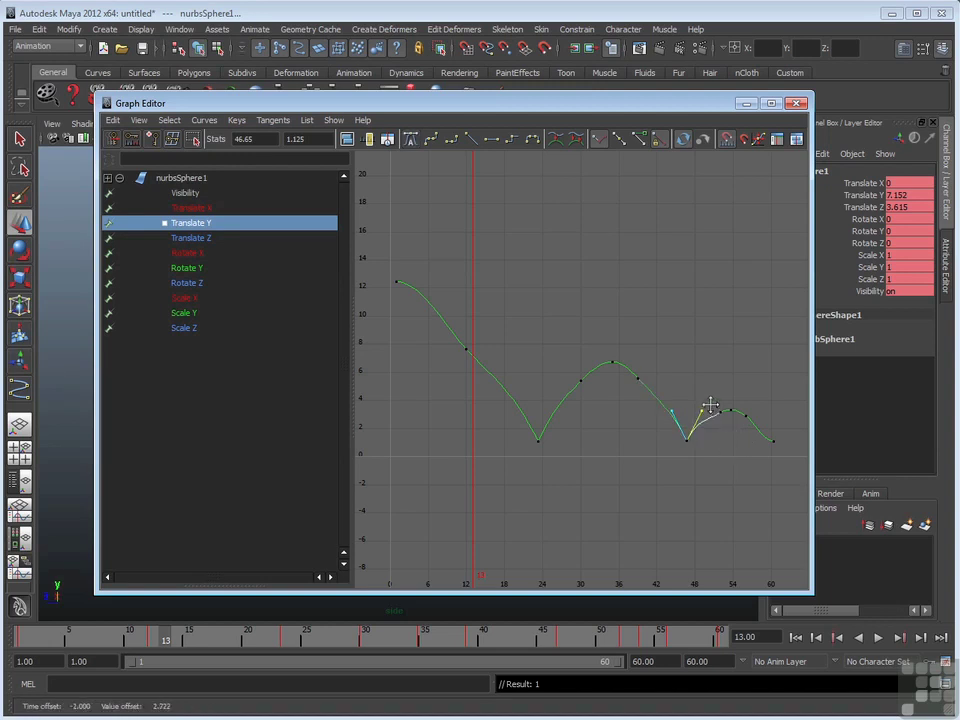
- Raise the incoming tangent handle of the last Translate Y key near frame 60 and deselect the curve
{"action": "left_click", "coordinate": [772, 440]}
{"action": "left_click", "coordinate": [740, 442]}
{"action": "middle_click_drag", "start_coordinate": [740, 442], "coordinate": [750, 401]}
{"action": "left_click", "coordinate": [706, 390]}
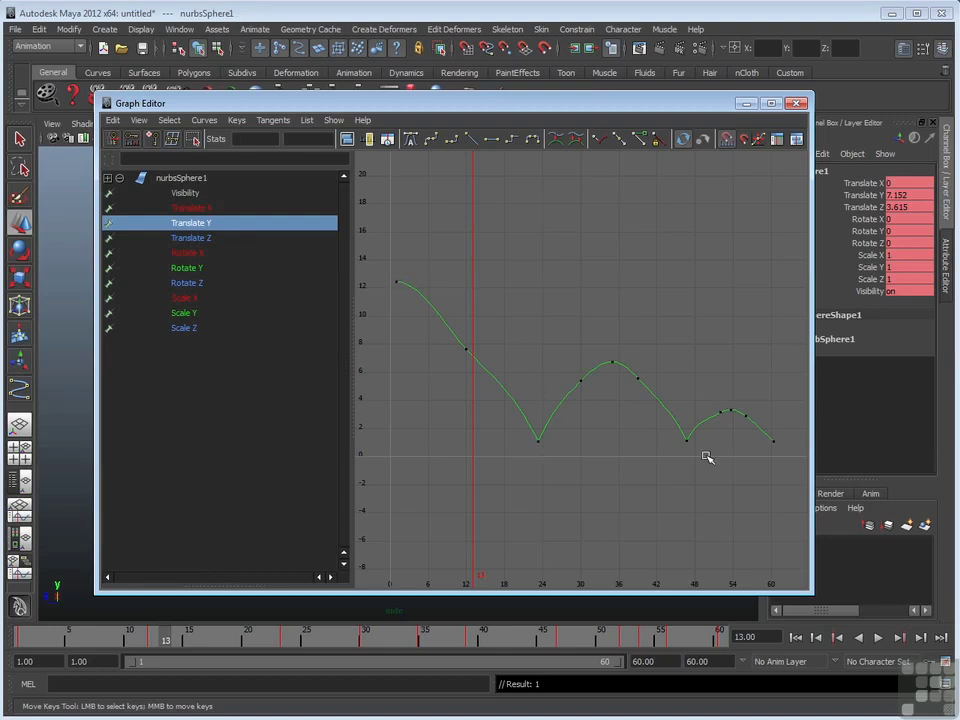
- Round the first two Translate Y arcs by moving the drop's in-between key to about frame 15 and the second arc's falling key to frame 41
{"action": "left_click", "coordinate": [459, 355]}
{"action": "mouse_move", "coordinate": [464, 352]}
{"action": "middle_mouse_down"}
{"action": "mouse_move", "coordinate": [472, 337]}
{"action": "mouse_move", "coordinate": [481, 341]}
{"action": "middle_mouse_up"}
{"action": "left_click", "coordinate": [581, 381]}
{"action": "middle_click_drag", "start_coordinate": [583, 381], "coordinate": [575, 375]}
{"action": "left_click", "coordinate": [643, 377]}
{"action": "middle_click_drag", "start_coordinate": [643, 377], "coordinate": [654, 381]}
{"action": "left_click", "coordinate": [575, 377]}
{"action": "middle_click_drag", "start_coordinate": [575, 377], "coordinate": [579, 378]}
{"action": "left_click_drag", "start_coordinate": [636, 374], "coordinate": [667, 396]}
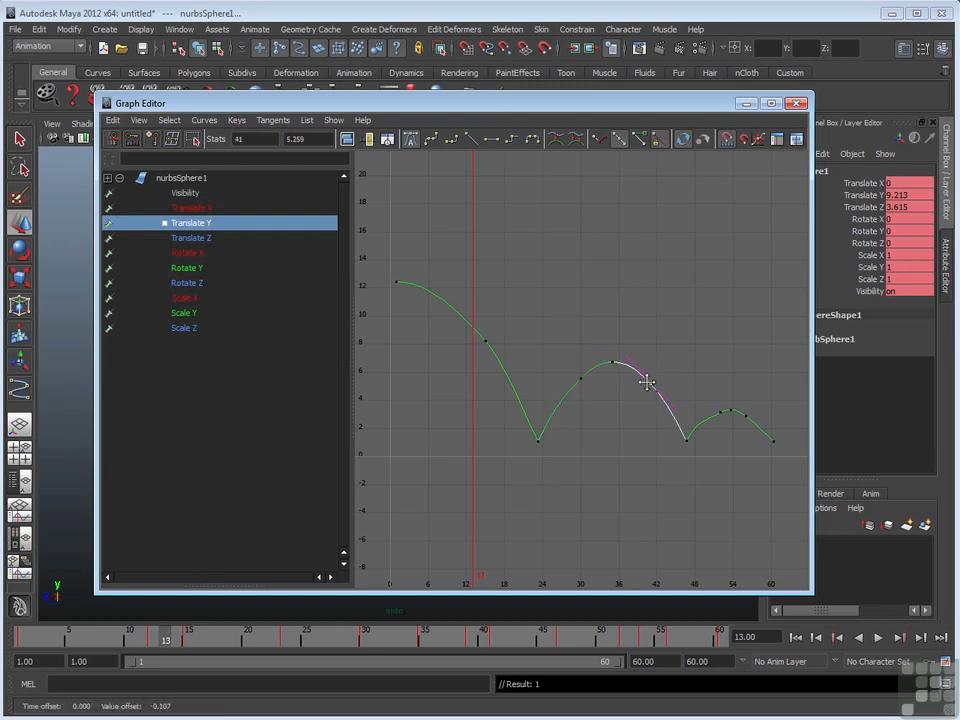
- Turn off time snapping and adjust the in-between keys on either side of the last bounce arc's peak
{"action": "left_click", "coordinate": [718, 411]}
{"action": "middle_click_drag", "start_coordinate": [718, 411], "coordinate": [712, 412]}
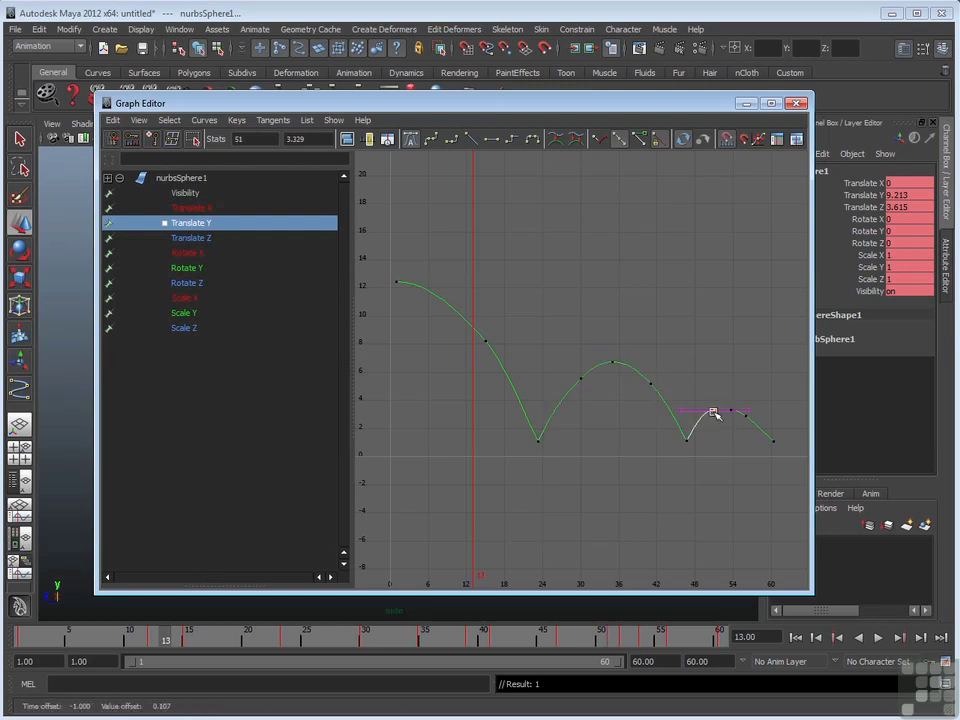
{"action": "right_click_drag", "start_coordinate": [700, 372], "coordinate": [662, 373], "text": "alt"}
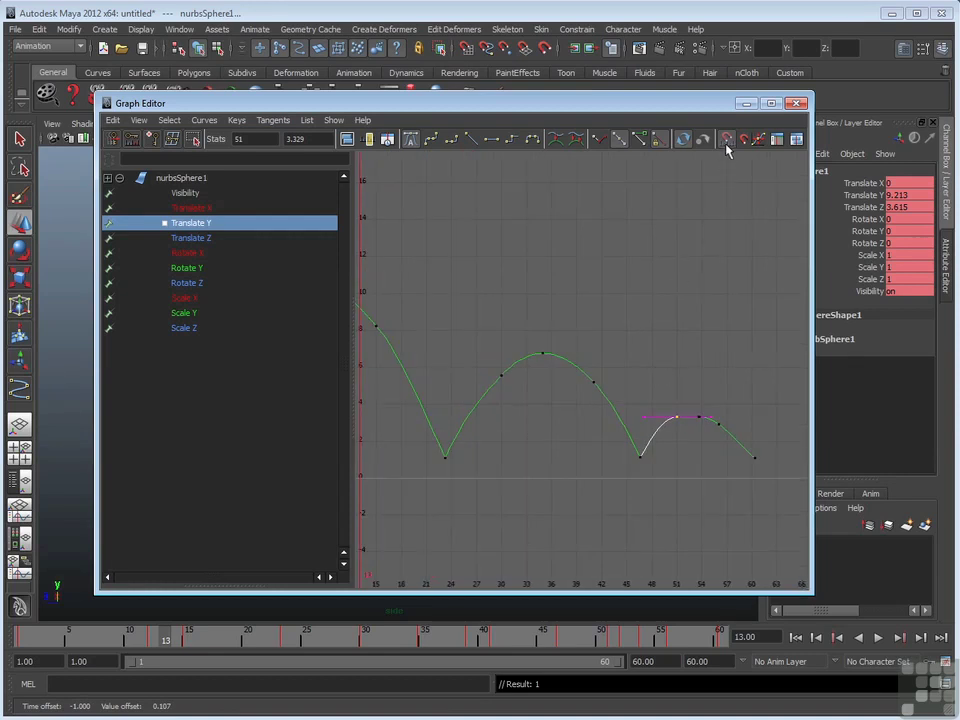
{"action": "middle_click_drag", "start_coordinate": [671, 401], "coordinate": [737, 438]}
{"action": "key", "text": "ctrl+z"}
{"action": "key", "text": "ctrl+z"}
{"action": "left_click", "coordinate": [721, 424]}
- Move the first drop's in-between Translate Y key to about frame 15.81, value 8.434
{"action": "middle_click_drag", "start_coordinate": [663, 410], "coordinate": [782, 433], "text": "alt"}
{"action": "middle_click_drag", "start_coordinate": [545, 375], "coordinate": [579, 394], "text": "alt"}
{"action": "left_click_drag", "start_coordinate": [559, 380], "coordinate": [542, 371]}
{"action": "middle_click_drag", "start_coordinate": [542, 371], "coordinate": [549, 369]}
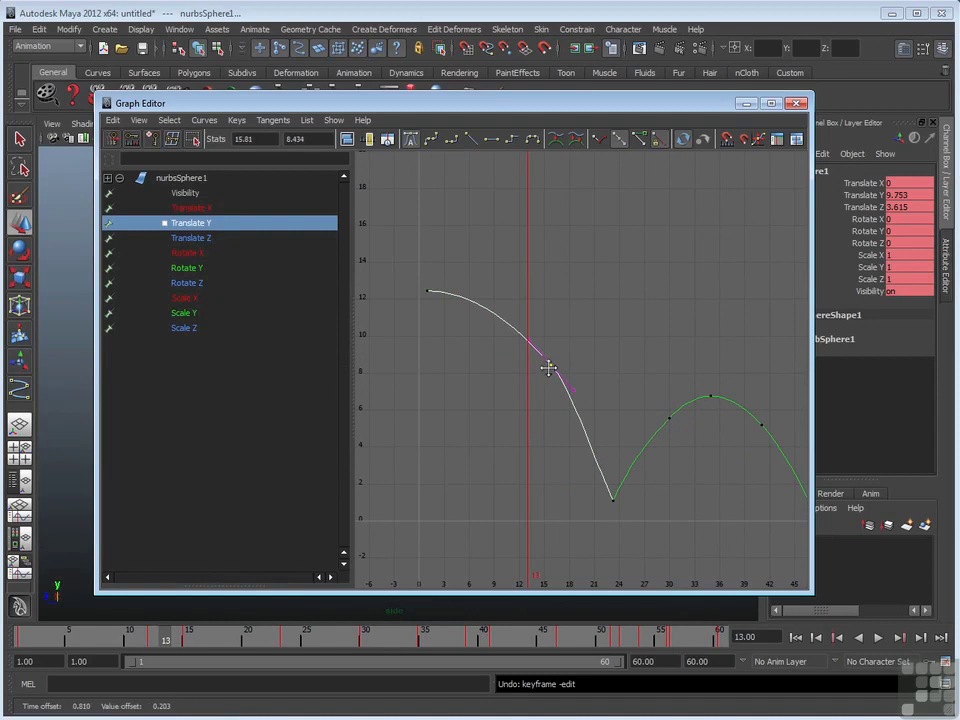
- Fine-tune the rising and falling in-between keys of the second bounce arc to even out its curvature
{"action": "middle_click_drag", "start_coordinate": [645, 379], "coordinate": [508, 345], "text": "alt"}
{"action": "left_click_drag", "start_coordinate": [516, 378], "coordinate": [533, 397]}
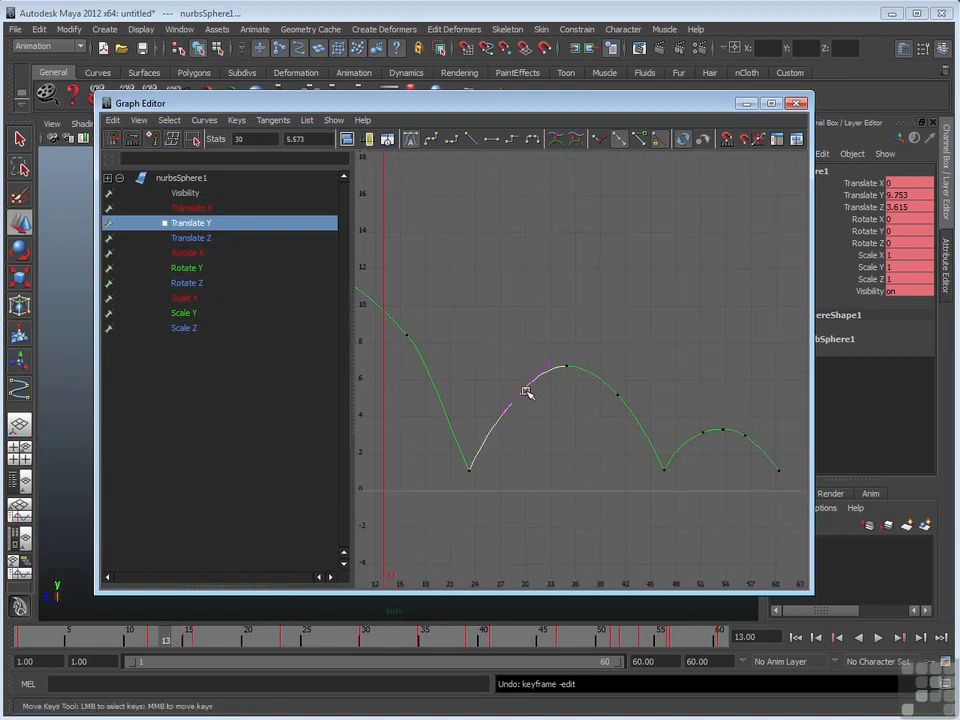
{"action": "left_click", "coordinate": [617, 394]}
{"action": "left_click", "coordinate": [526, 390]}
{"action": "middle_click_drag", "start_coordinate": [526, 390], "coordinate": [533, 394]}
- Nudge the in-between key of the first drop again to smooth the opening Translate Y arc
{"action": "middle_click_drag", "start_coordinate": [451, 361], "coordinate": [553, 392], "text": "alt"}
{"action": "left_click", "coordinate": [443, 346]}
{"action": "right_click_drag", "start_coordinate": [574, 392], "coordinate": [561, 392], "text": "alt"}
{"action": "left_click_drag", "start_coordinate": [330, 245], "coordinate": [441, 343]}
{"action": "middle_click_drag", "start_coordinate": [441, 343], "coordinate": [445, 350]}
- Move the last arc's rising key to about frame 51.27, value 3.166, and the second arc's rising key to about frame 29.58, value 5.56
{"action": "left_click_drag", "start_coordinate": [716, 440], "coordinate": [690, 452]}
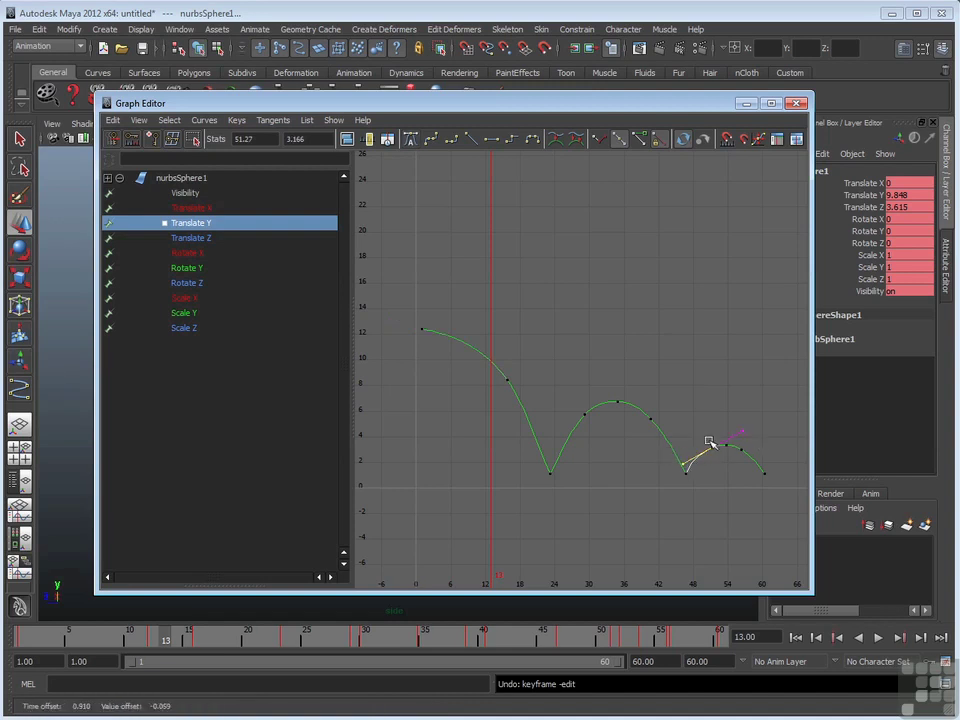
{"action": "left_click", "coordinate": [584, 412]}
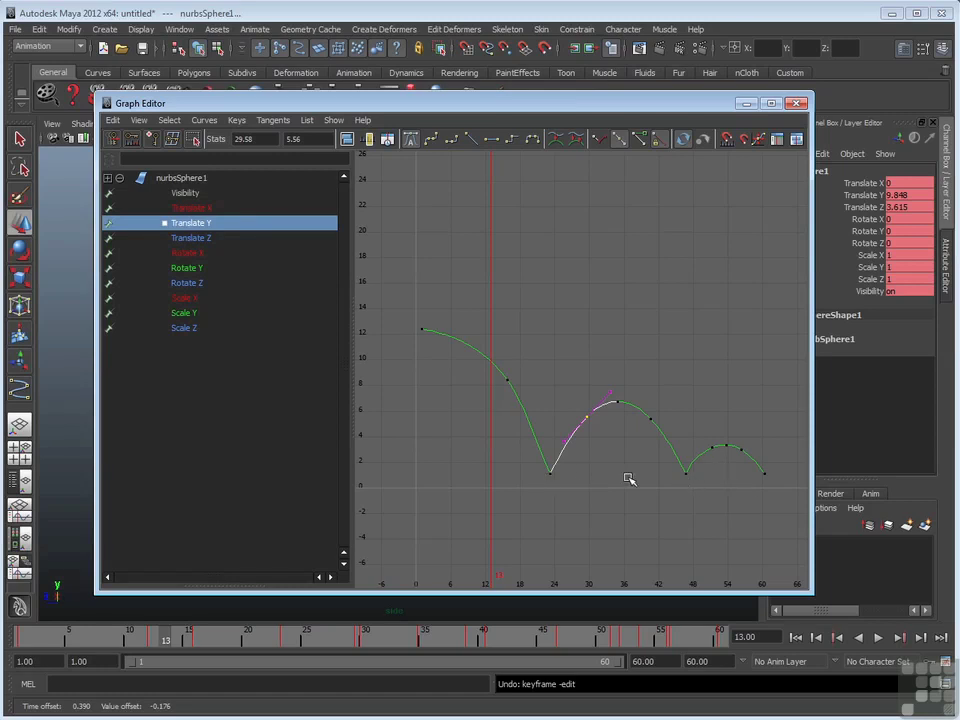
{"action": "left_click", "coordinate": [672, 408]}
{"action": "left_click_drag", "start_coordinate": [520, 430], "coordinate": [572, 483]}
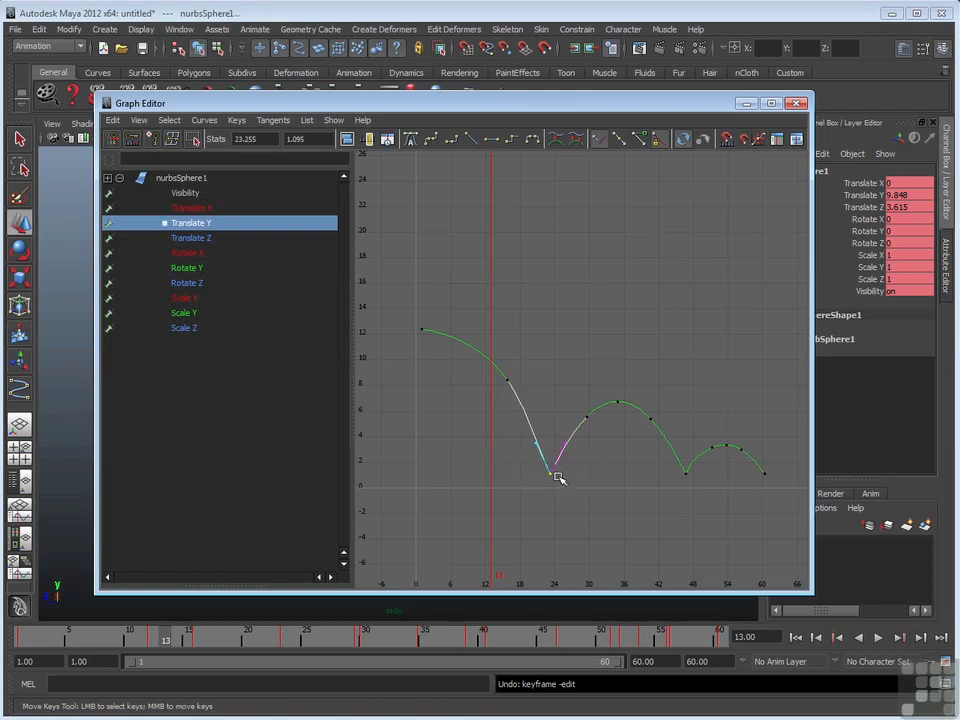
{"action": "left_click", "coordinate": [657, 362]}
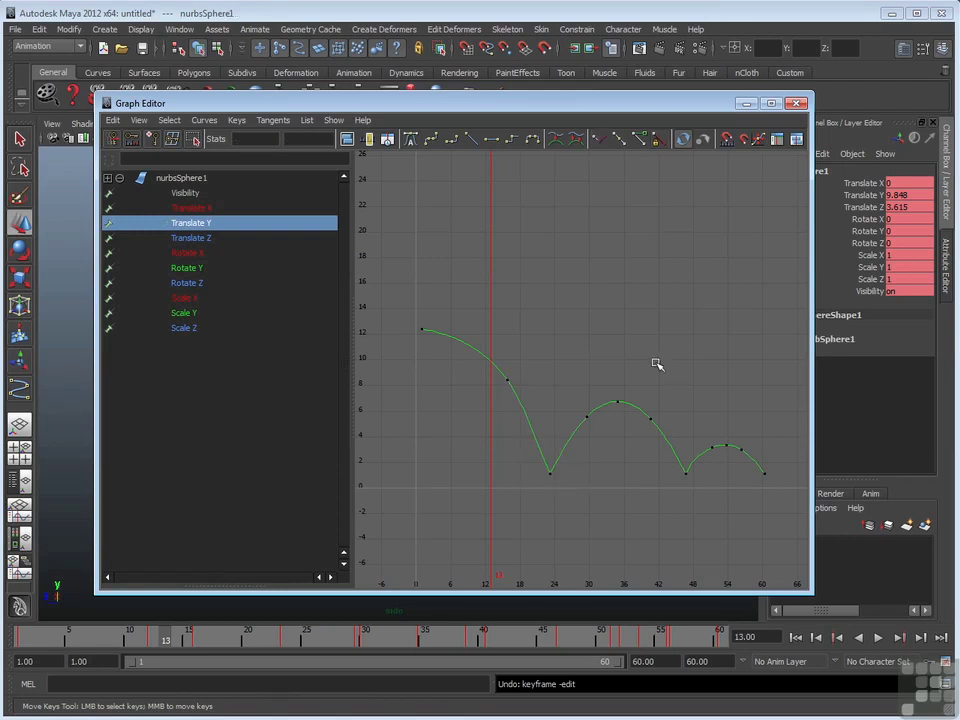
- Minimize the Graph Editor, play back the bounce and scrub through the final arc to check the motion
{"action": "left_click", "coordinate": [744, 104]}
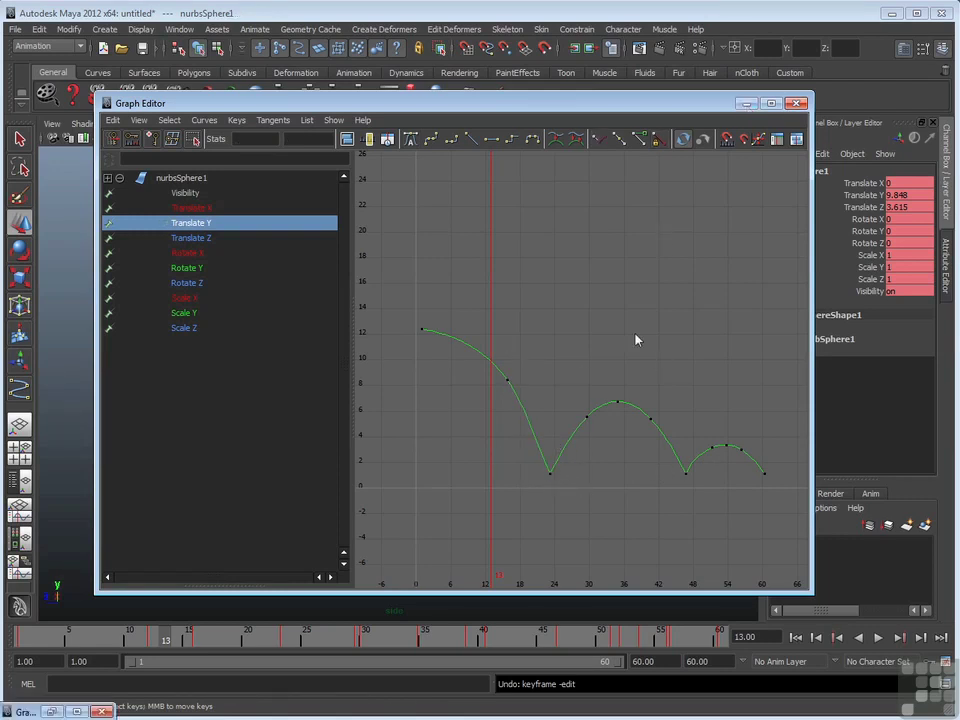
{"action": "left_click", "coordinate": [583, 321]}
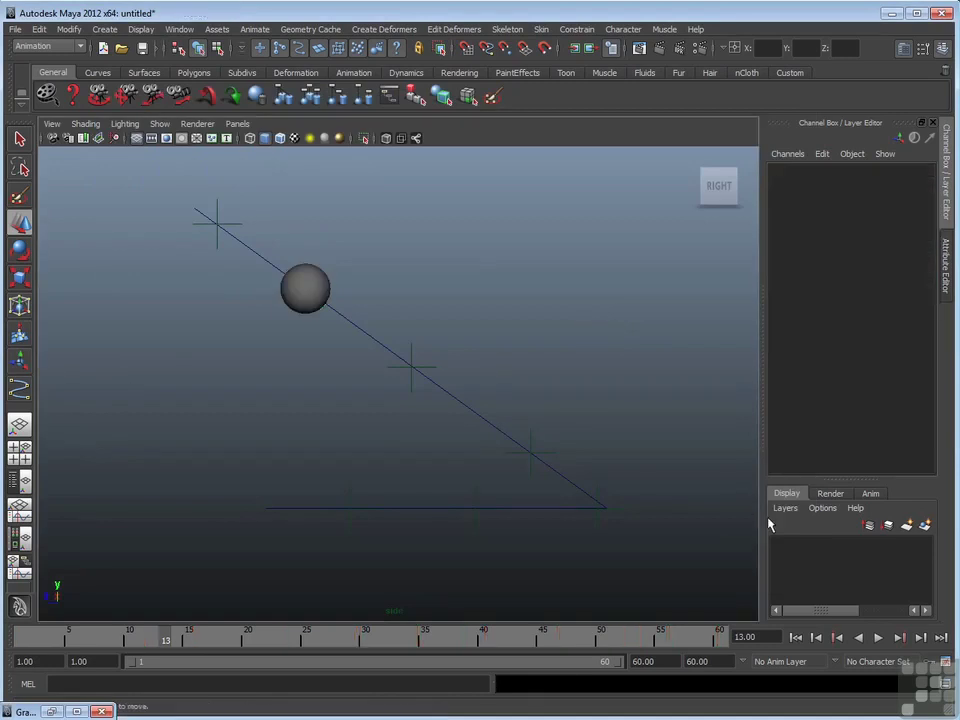
{"action": "left_click", "coordinate": [879, 637]}
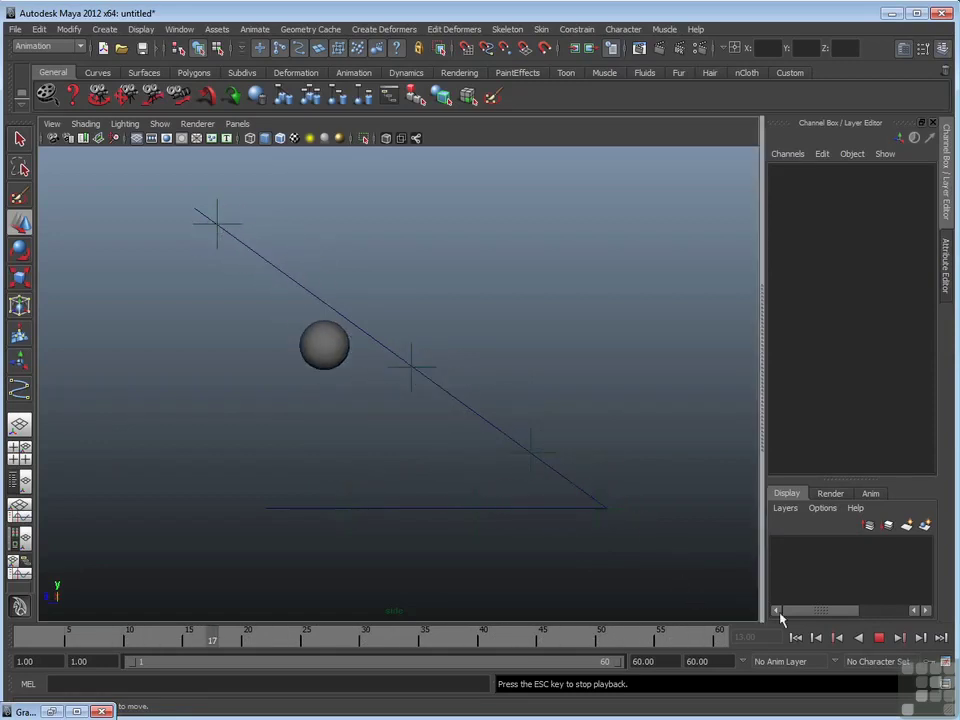
{"action": "left_click", "coordinate": [877, 639]}
{"action": "left_click_drag", "start_coordinate": [491, 640], "coordinate": [659, 640]}
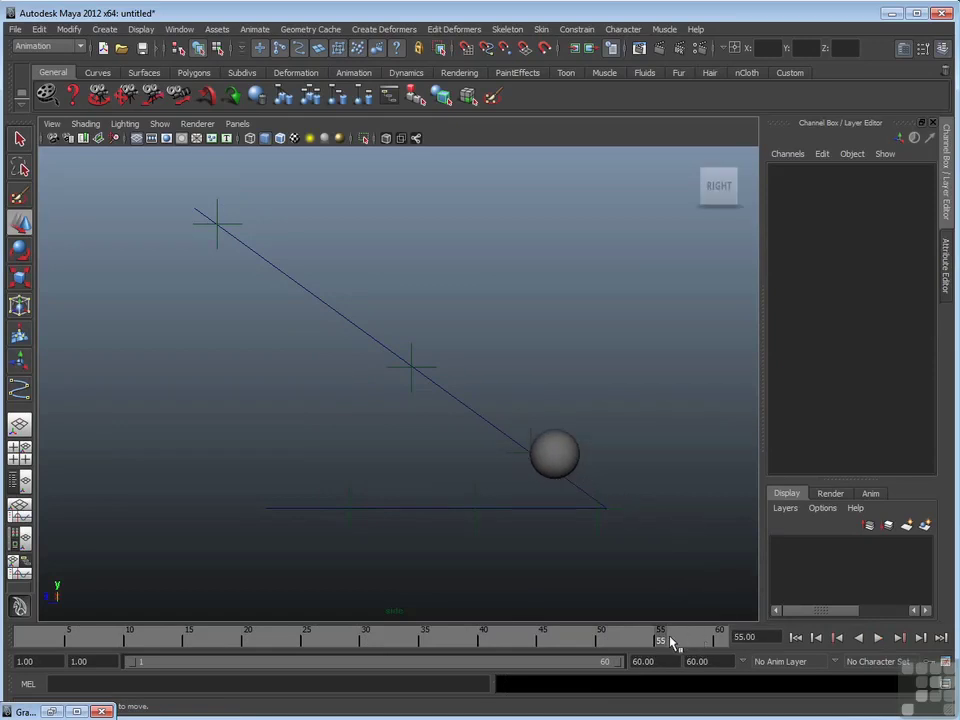
- At frame 60, move the sphere along Z to about -7.27 and set a key
{"action": "left_click_drag", "start_coordinate": [672, 642], "coordinate": [724, 639]}
{"action": "left_click", "coordinate": [608, 504]}
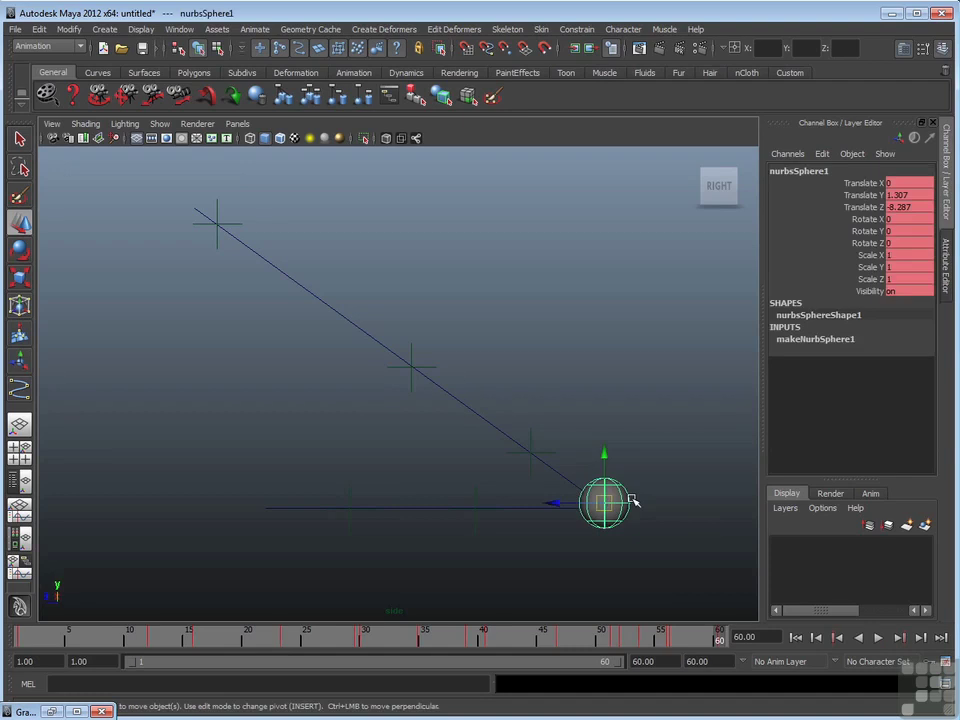
{"action": "left_click_drag", "start_coordinate": [568, 506], "coordinate": [537, 506]}
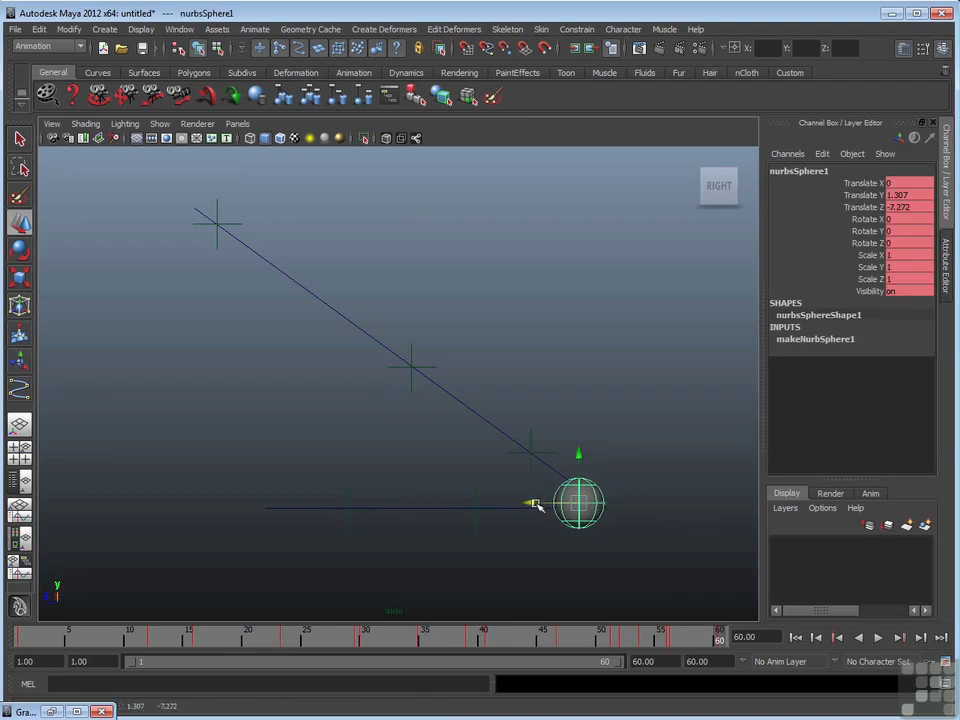
{"action": "key", "text": "s"}
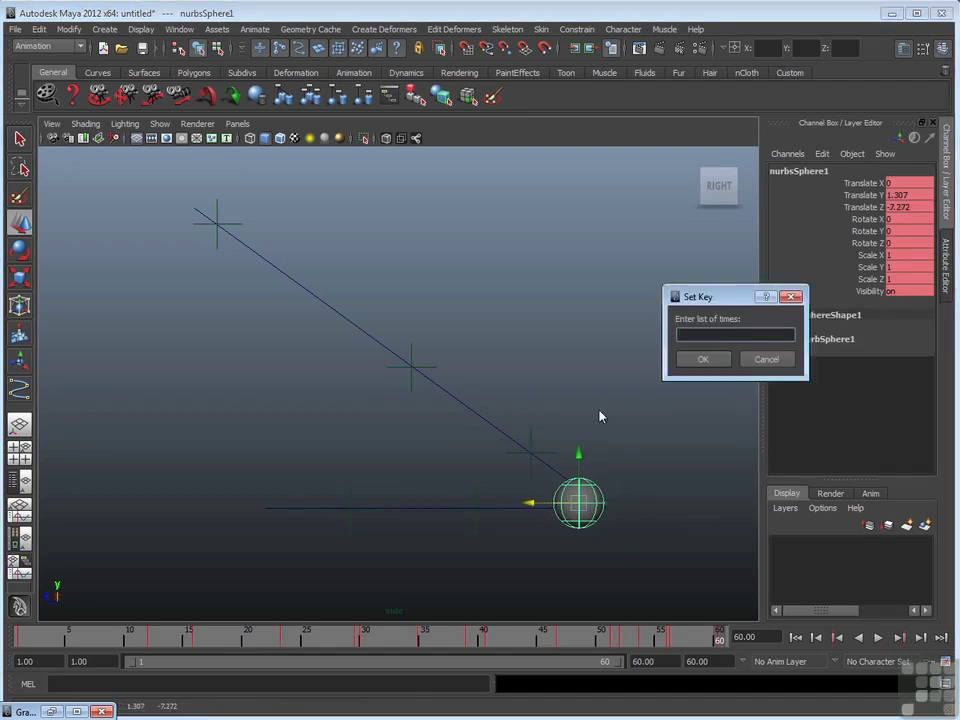
{"action": "left_click", "coordinate": [702, 362]}
- In the Graph Editor, isolate the sphere's Translate Z curve and remove the stray end key at frame 60.34, value -8.3
{"action": "left_click", "coordinate": [72, 709]}
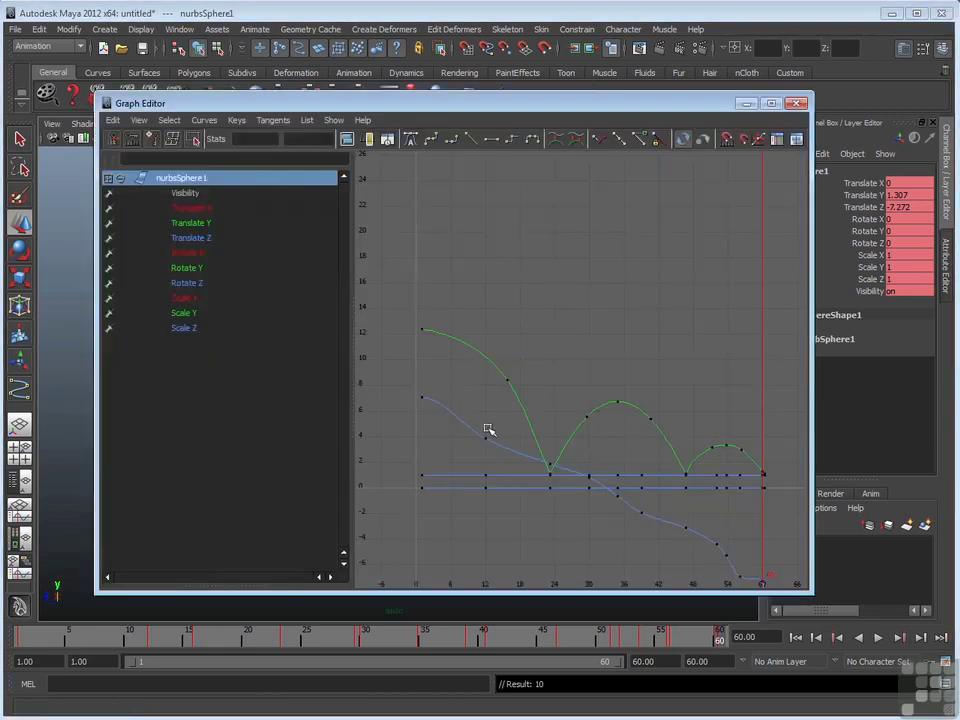
{"action": "middle_click_drag", "start_coordinate": [735, 510], "coordinate": [706, 468], "text": "alt"}
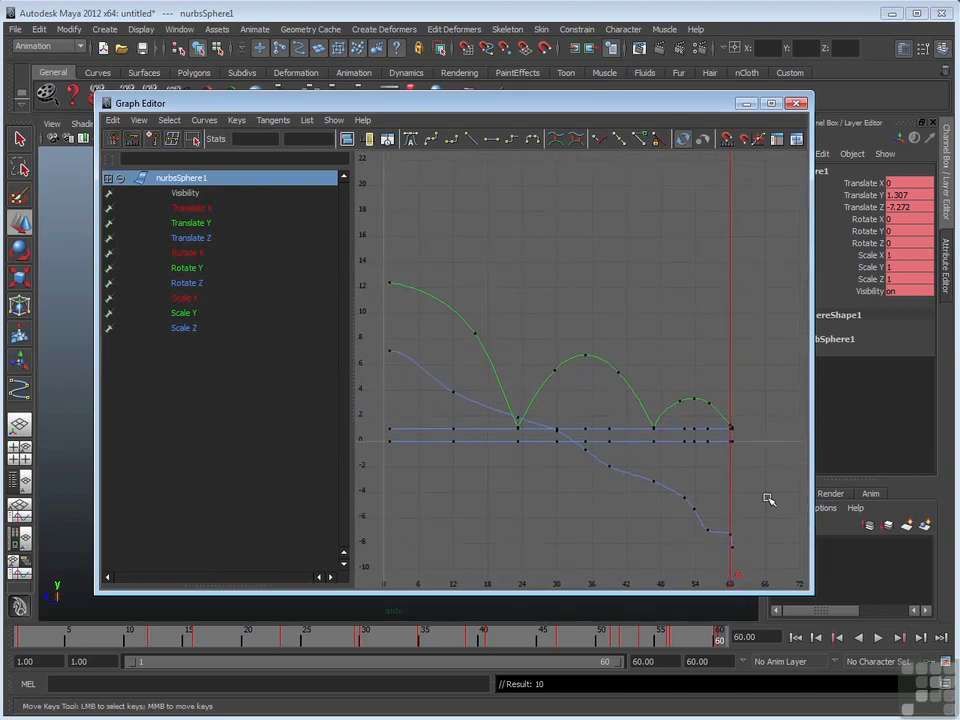
{"action": "left_click", "coordinate": [205, 238]}
{"action": "middle_click_drag", "start_coordinate": [688, 482], "coordinate": [677, 407], "text": "alt"}
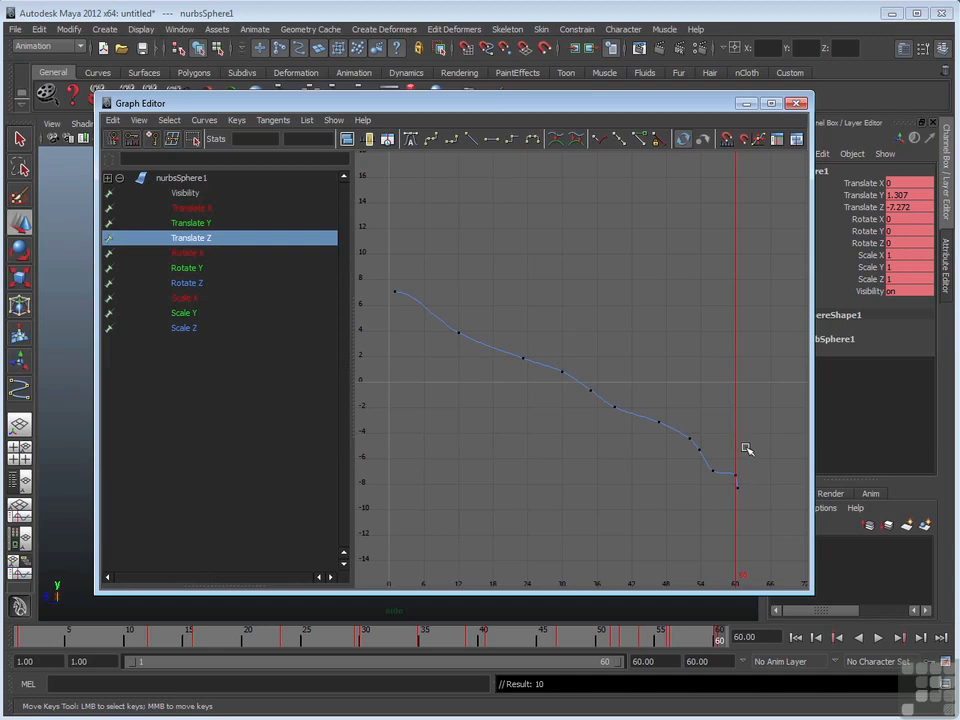
{"action": "scroll", "coordinate": [639, 486], "scroll_direction": "up", "scroll_amount": 6}
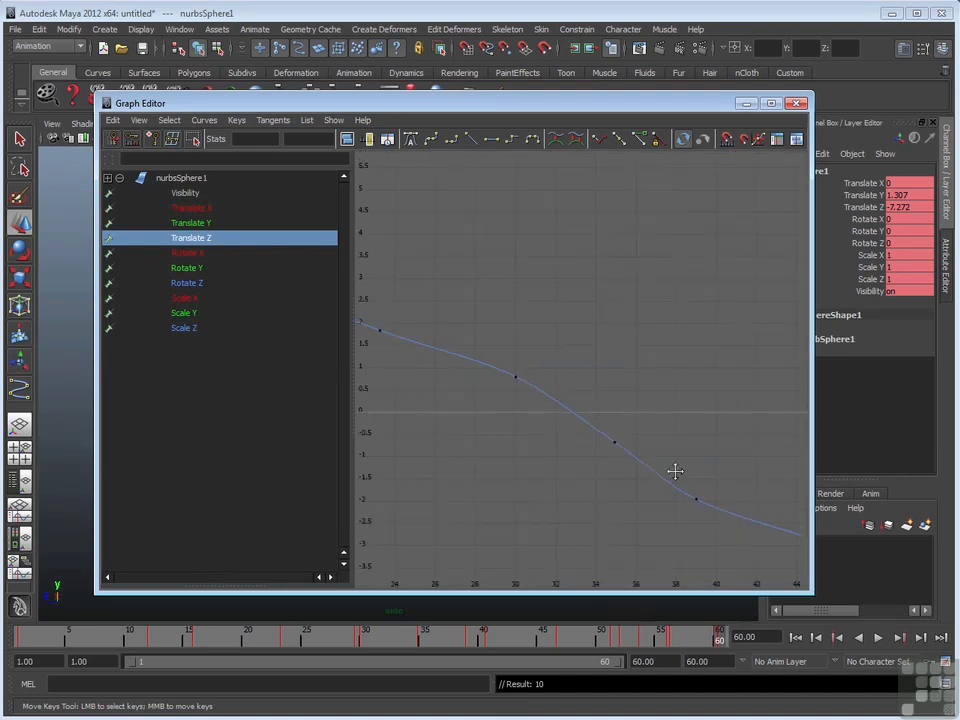
{"action": "middle_click_drag", "start_coordinate": [627, 453], "coordinate": [760, 494], "text": "alt"}
{"action": "mouse_move", "coordinate": [728, 465]}
{"action": "left_mouse_down"}
{"action": "mouse_move", "coordinate": [690, 482]}
{"action": "mouse_move", "coordinate": [727, 484]}
{"action": "left_mouse_up"}
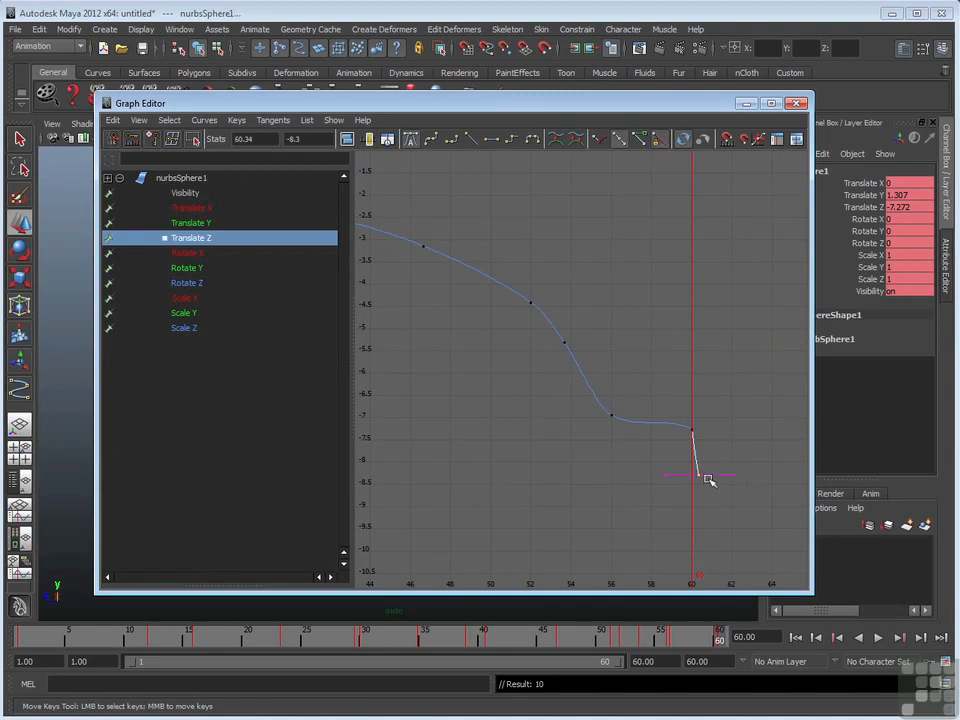
{"action": "key", "text": "ctrl+z"}
{"action": "key", "text": "ctrl+z"}
{"action": "right_click_drag", "start_coordinate": [671, 486], "coordinate": [697, 537], "text": "alt"}
{"action": "key", "text": "f"}
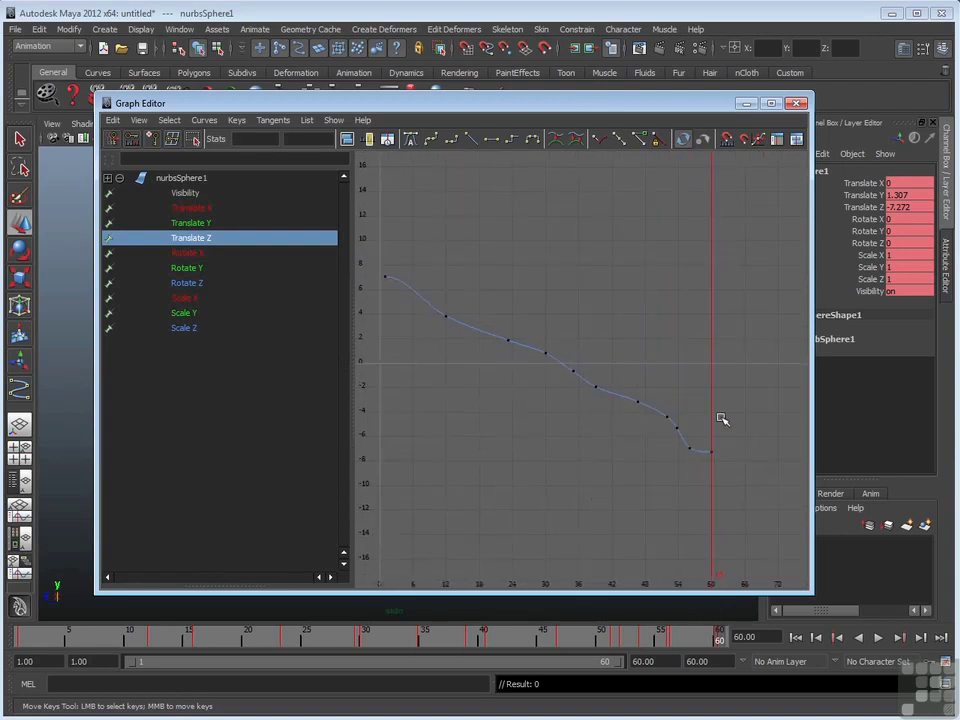
- Smooth the Translate Z curve by deleting its keys near frames 23, 35, 47, 53.66 and 56
{"action": "left_click", "coordinate": [676, 430]}
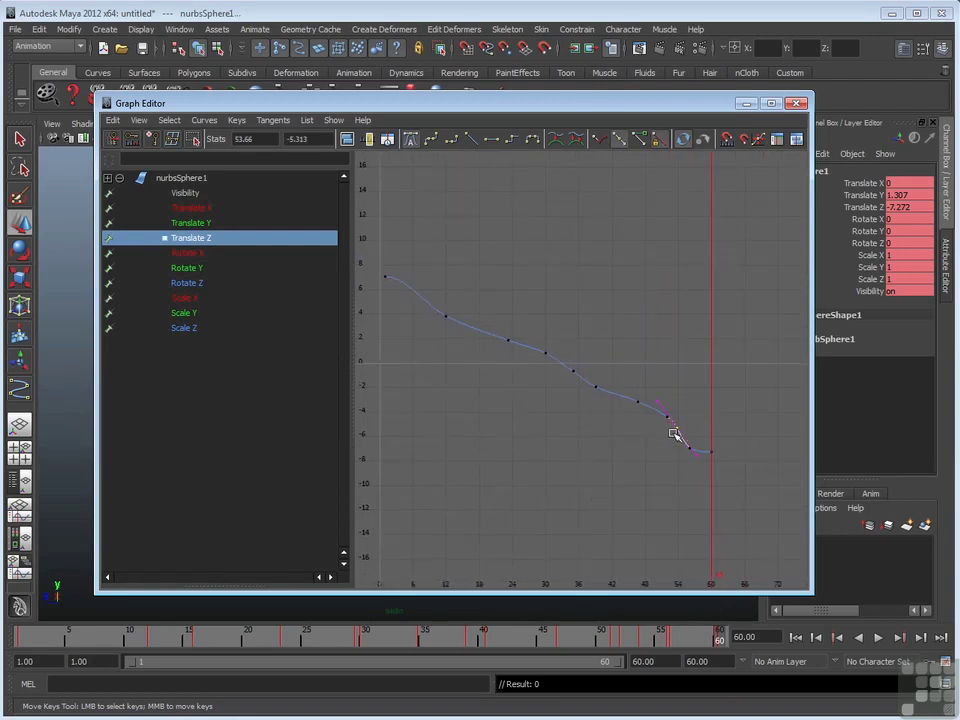
{"action": "left_click", "coordinate": [676, 432]}
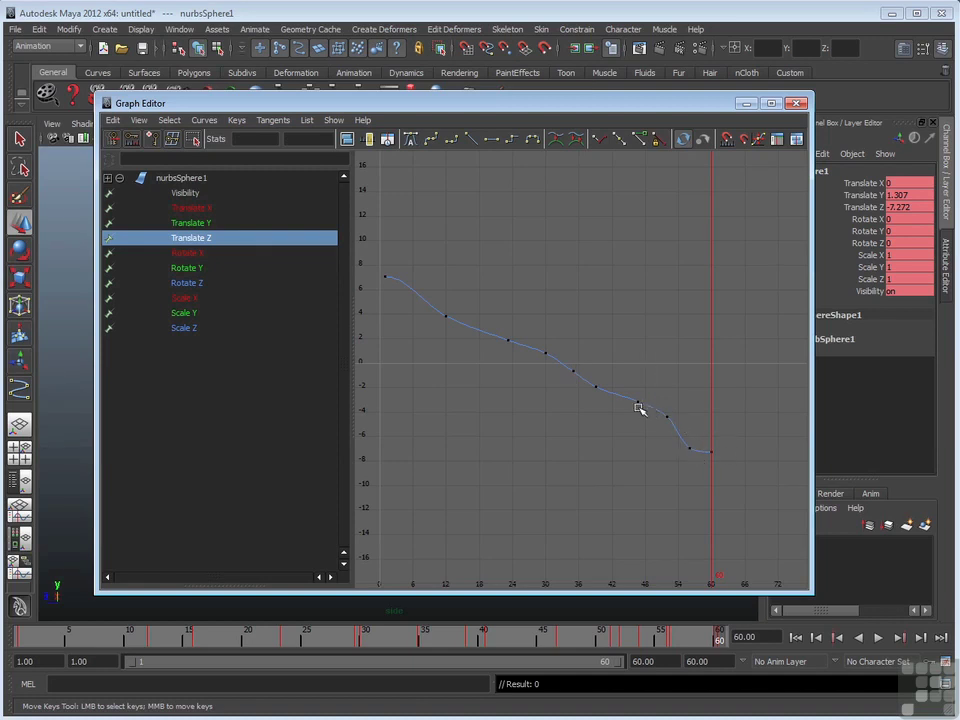
{"action": "left_click", "coordinate": [573, 372]}
{"action": "key", "text": "Delete"}
{"action": "left_click", "coordinate": [636, 399]}
{"action": "key", "text": "Delete"}
{"action": "left_click", "coordinate": [509, 340]}
{"action": "key", "text": "Delete"}
{"action": "left_click", "coordinate": [688, 447]}
{"action": "key", "text": "Delete"}
- Minimize the Graph Editor, deselect the sphere and play back the bounce to check the horizontal motion
{"action": "left_click", "coordinate": [745, 103]}
{"action": "left_click", "coordinate": [585, 360]}
{"action": "key", "text": "5"}
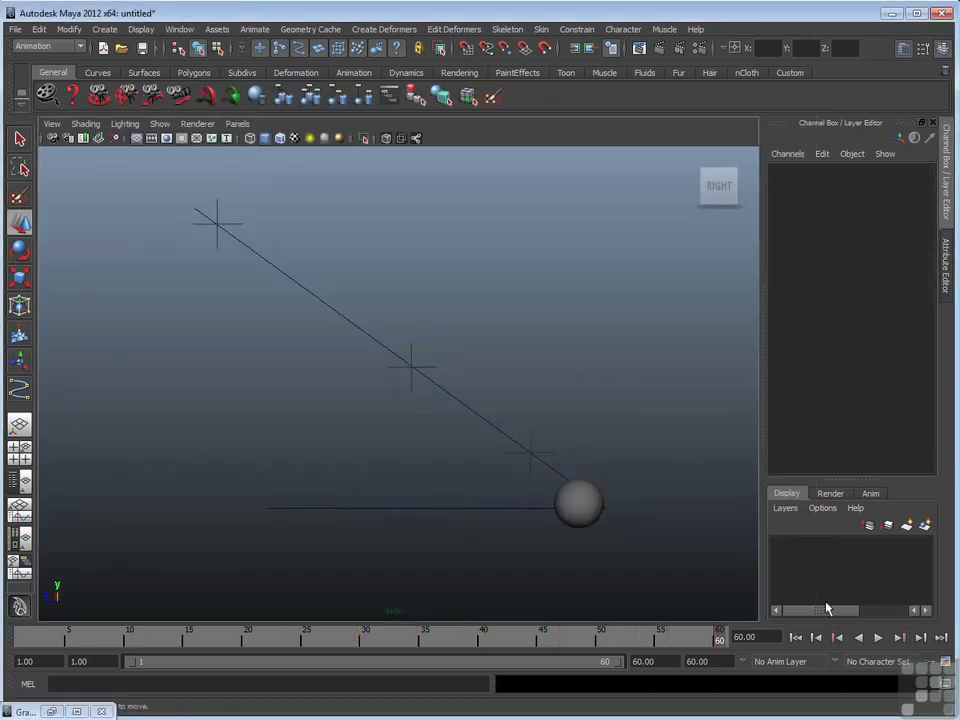
{"action": "left_click", "coordinate": [878, 637]}
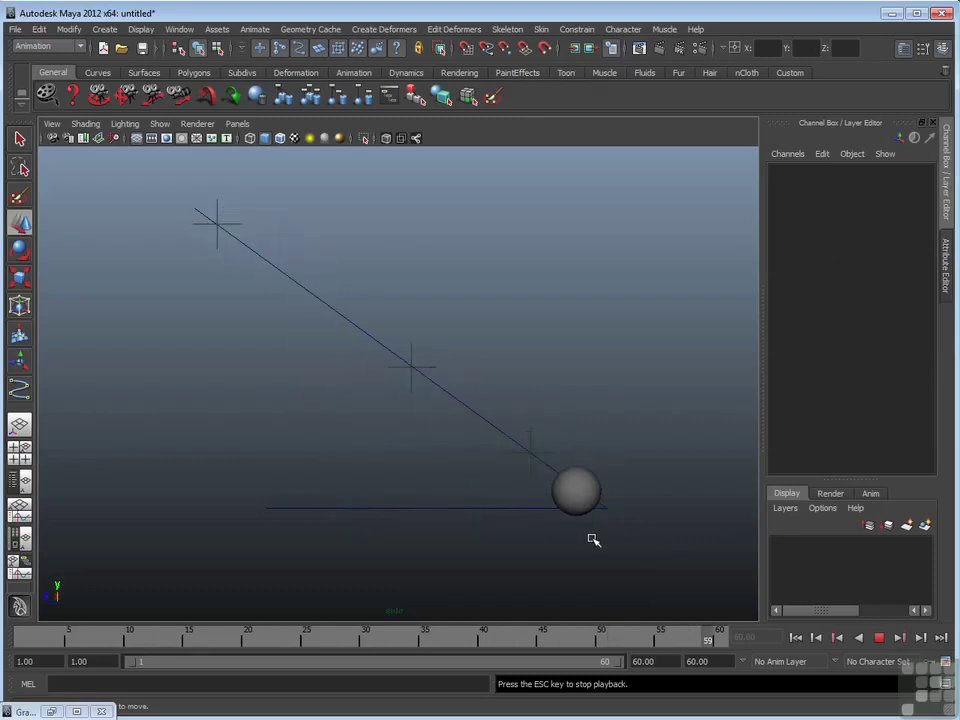
{"action": "left_click", "coordinate": [880, 638]}
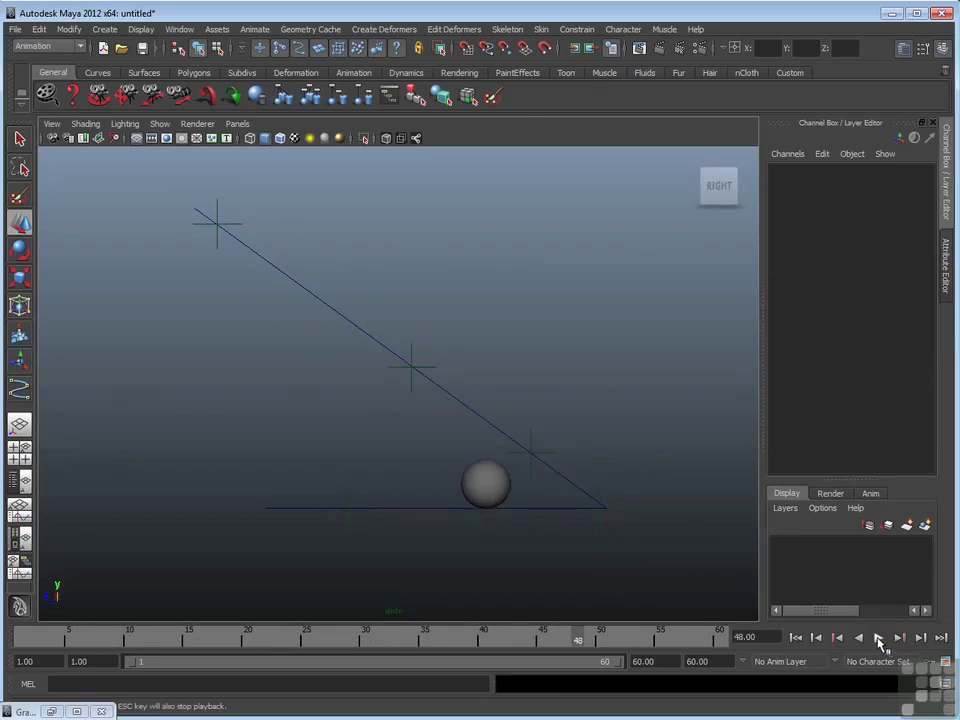
- Reselect the sphere and select all keys on all of its curves in the Graph Editor
{"action": "left_click", "coordinate": [25, 711]}
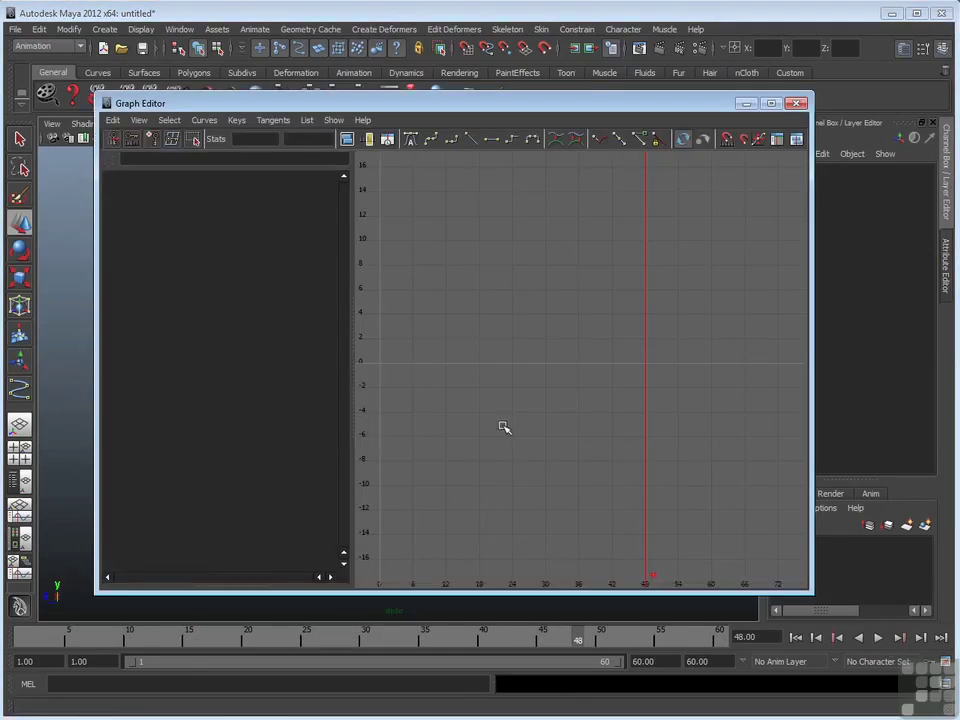
{"action": "left_click", "coordinate": [742, 104]}
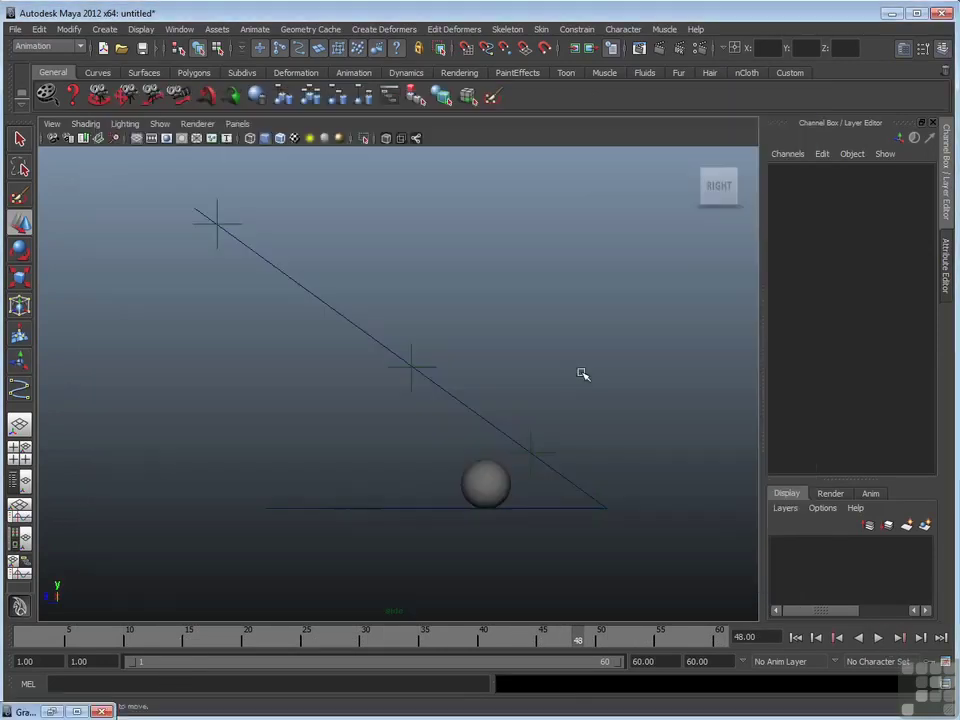
{"action": "left_click", "coordinate": [490, 478]}
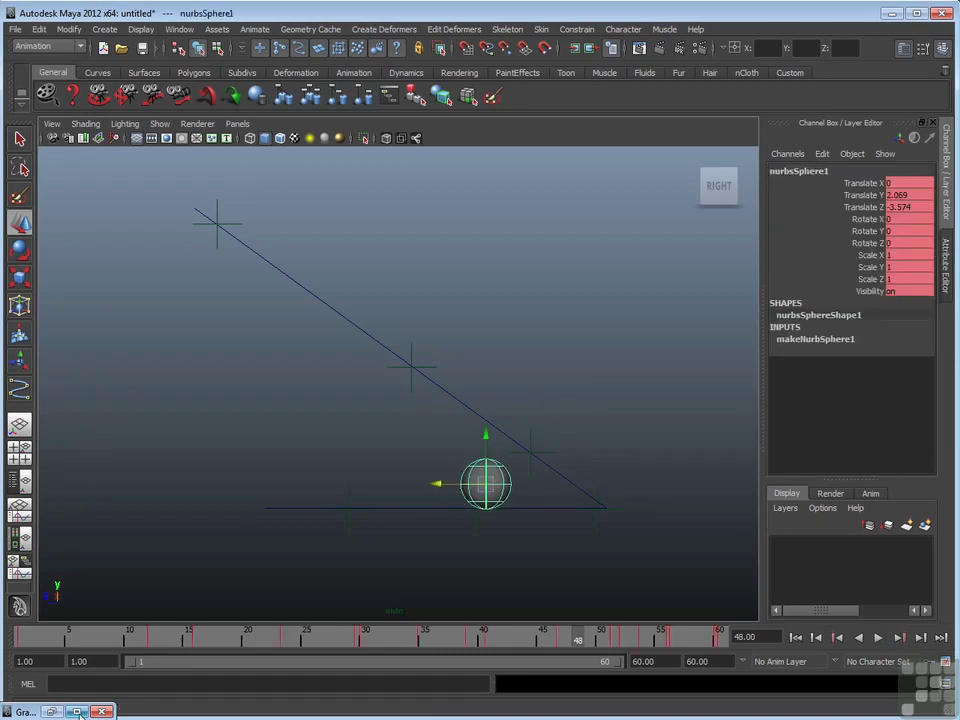
{"action": "left_click", "coordinate": [52, 711]}
{"action": "scroll", "coordinate": [665, 350], "scroll_direction": "down", "scroll_amount": 3}
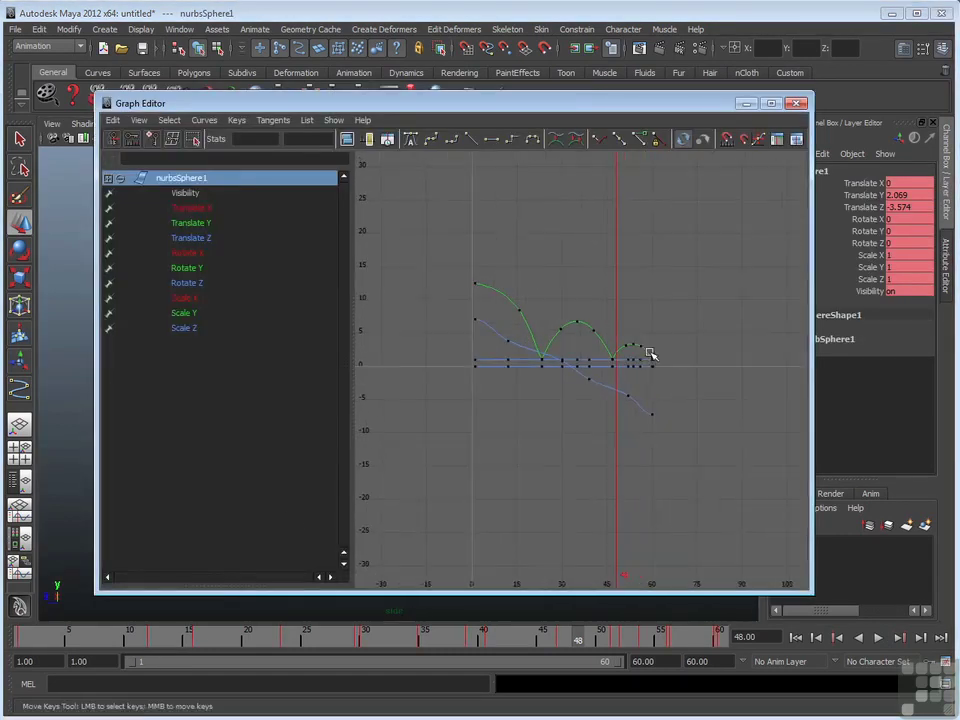
{"action": "left_click_drag", "start_coordinate": [450, 270], "coordinate": [690, 476]}
{"action": "scroll", "coordinate": [577, 410], "scroll_direction": "up", "scroll_amount": 2}
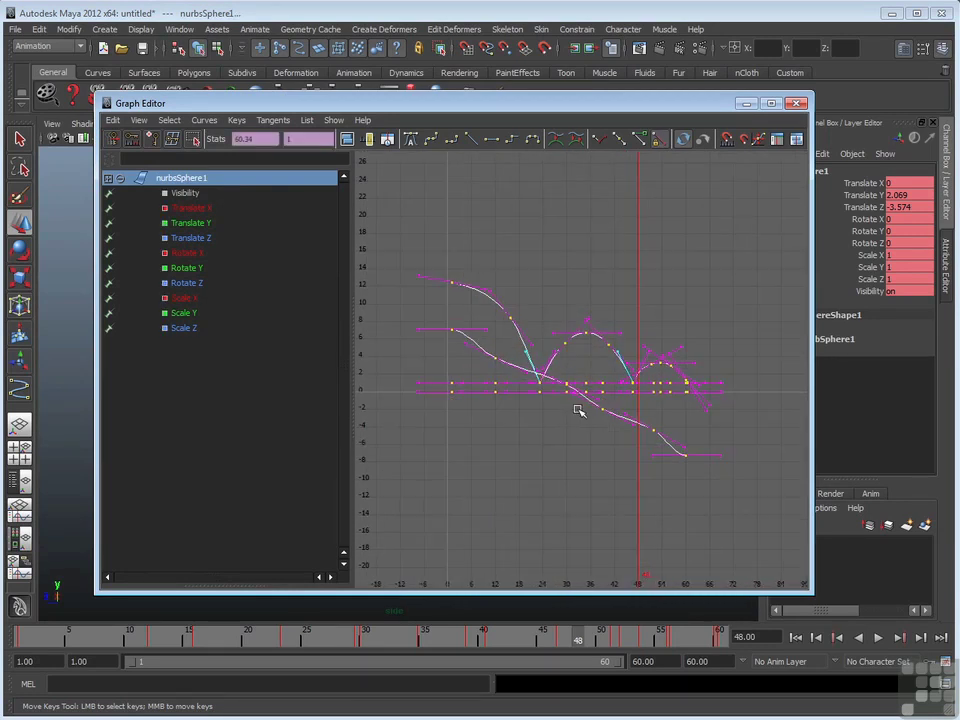
- Scale all selected keys in time about frame 1 until the last key lands at about frame 30.6, then minimize the Graph Editor
{"action": "left_click", "coordinate": [21, 280]}
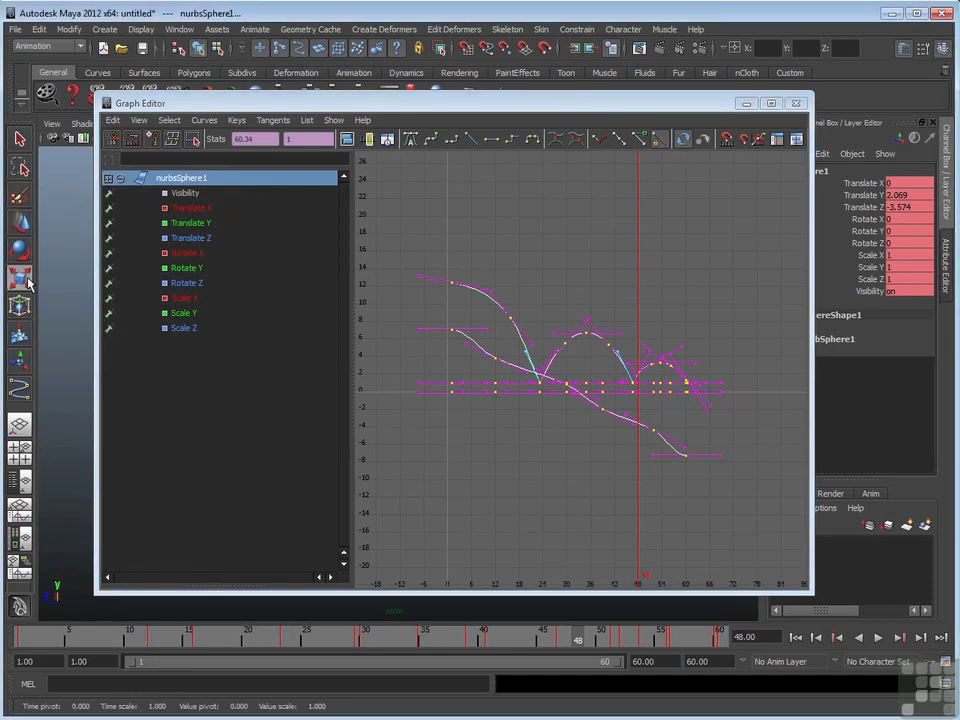
{"action": "left_click", "coordinate": [453, 382]}
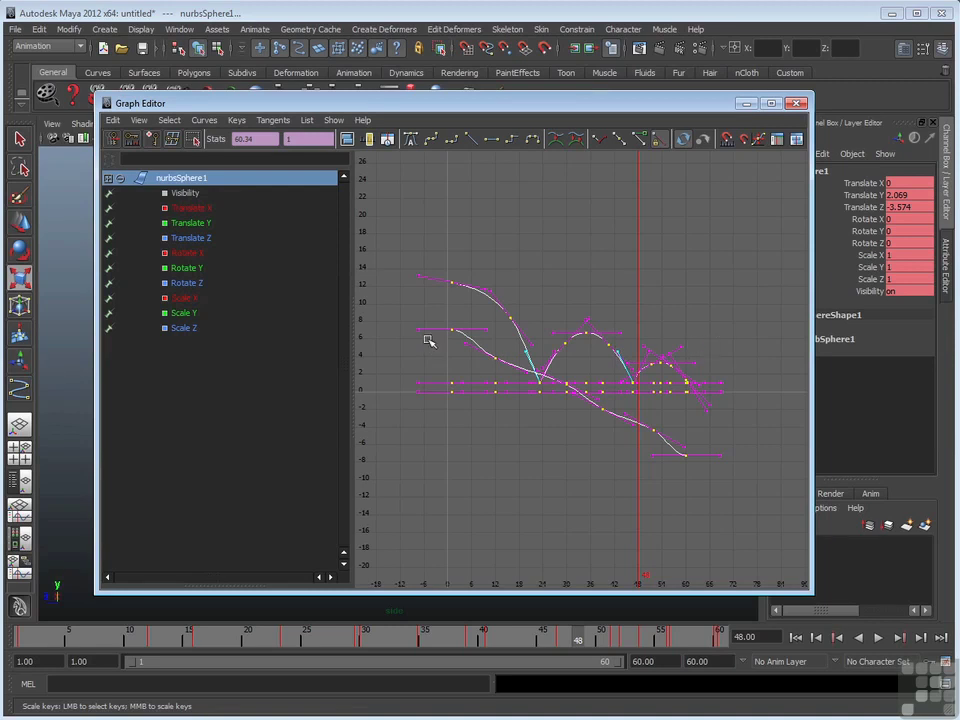
{"action": "left_click", "coordinate": [20, 280]}
{"action": "middle_click", "coordinate": [450, 376]}
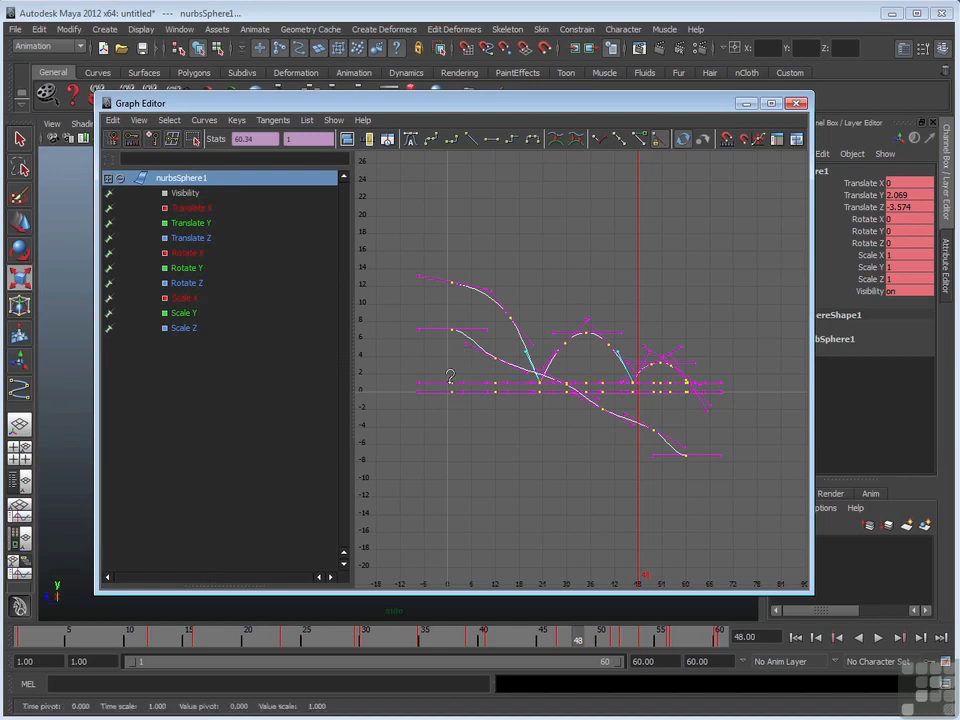
{"action": "middle_click_drag", "start_coordinate": [450, 377], "coordinate": [433, 383]}
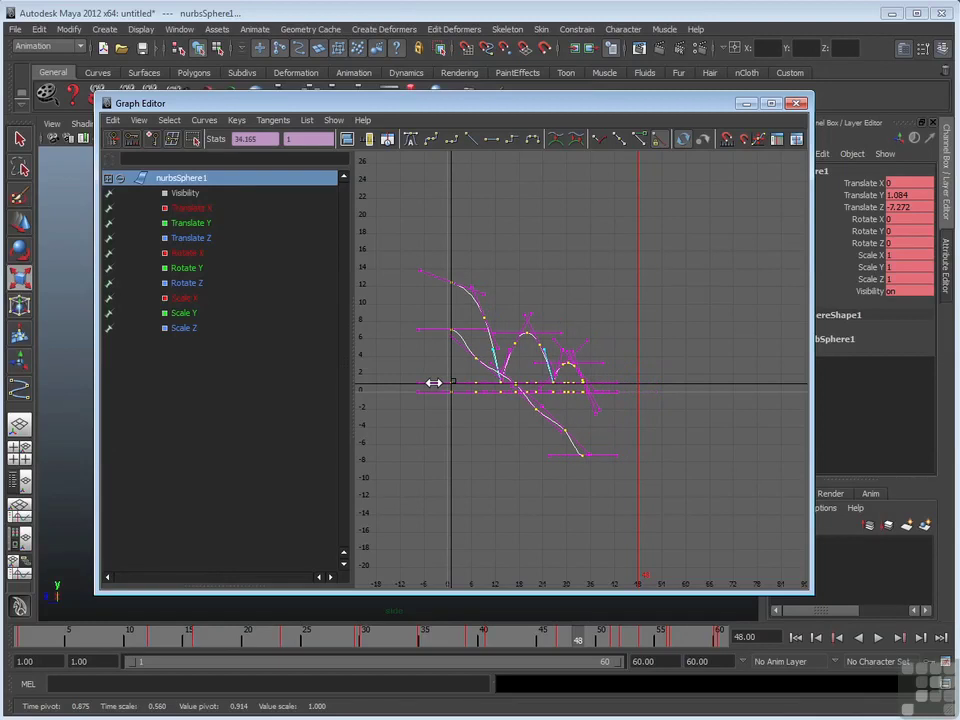
{"action": "middle_click_drag", "start_coordinate": [433, 383], "coordinate": [431, 382]}
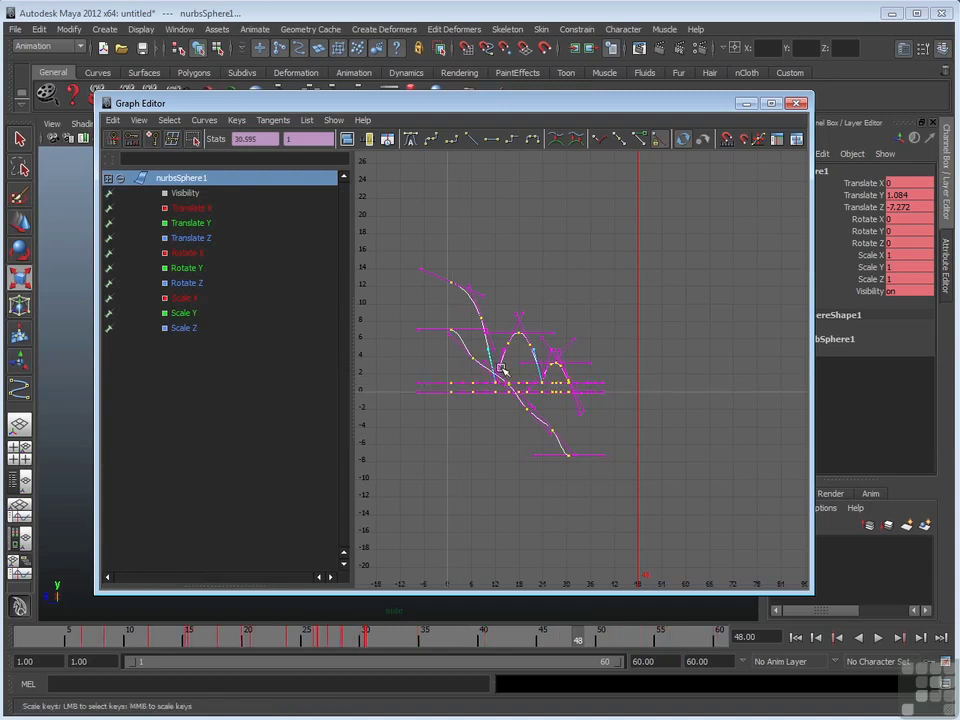
{"action": "left_click", "coordinate": [681, 276]}
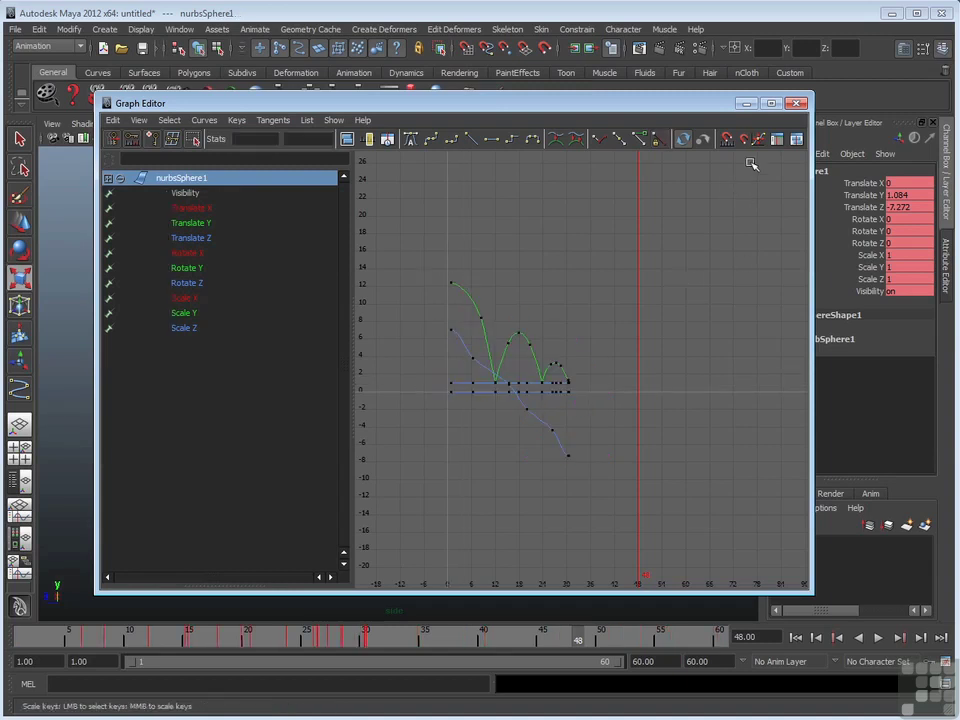
{"action": "left_click", "coordinate": [749, 106]}
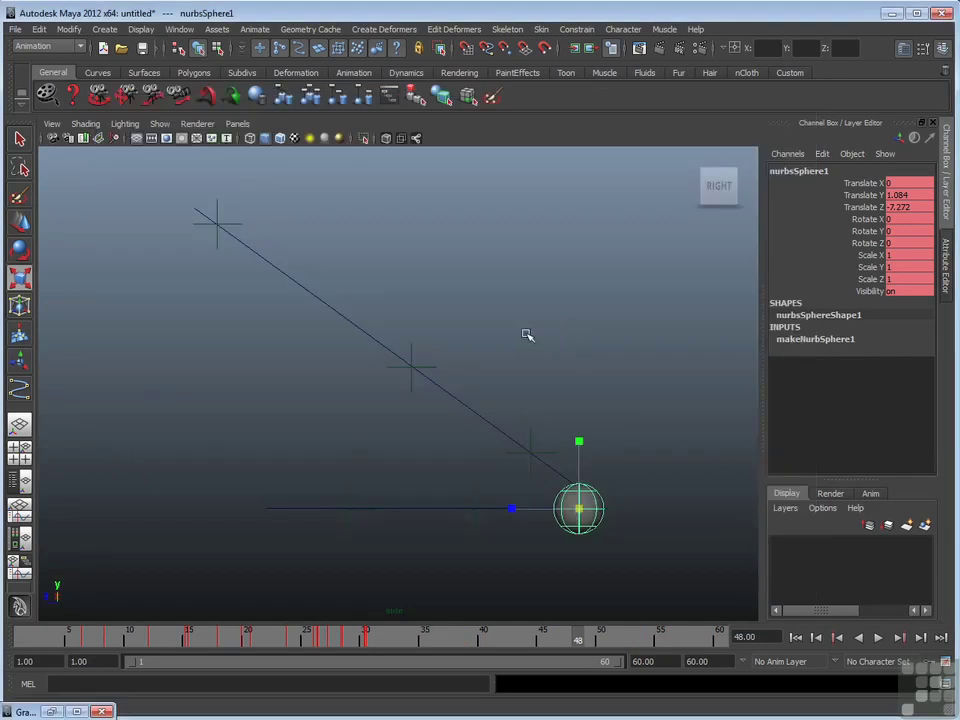
- Set the playback and animation range to end at frame 30 and play back the sped-up bounce
{"action": "left_click", "coordinate": [617, 437]}
{"action": "left_click_drag", "start_coordinate": [96, 637], "coordinate": [21, 637]}
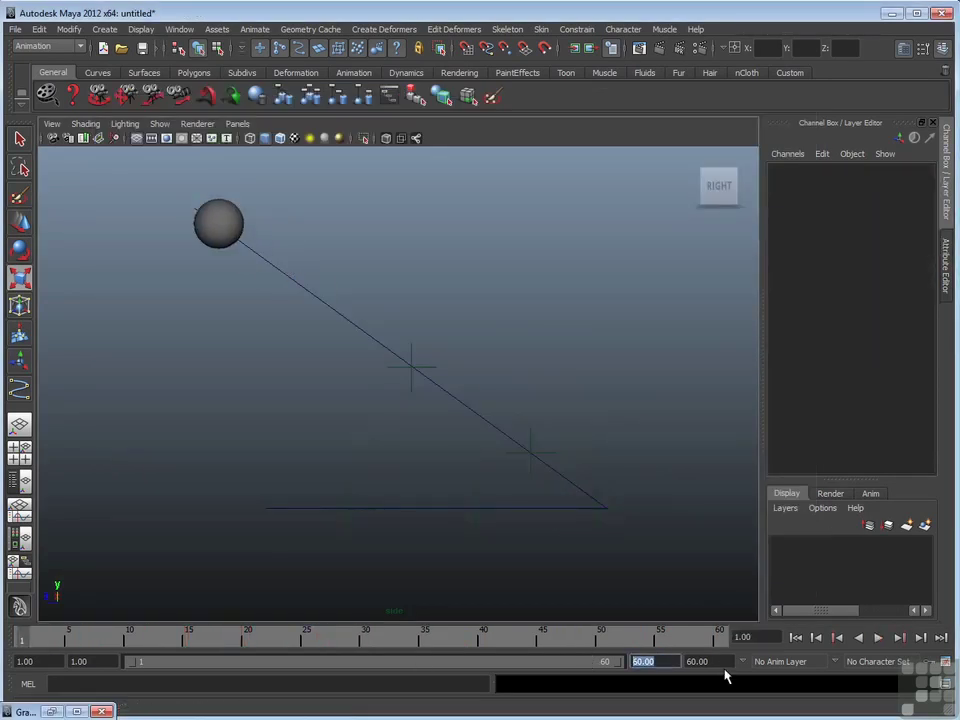
{"action": "type", "text": "60"}
{"action": "key", "text": "Tab"}
{"action": "key", "text": "BackSpace"}
{"action": "type", "text": "30"}
{"action": "key", "text": "Return"}
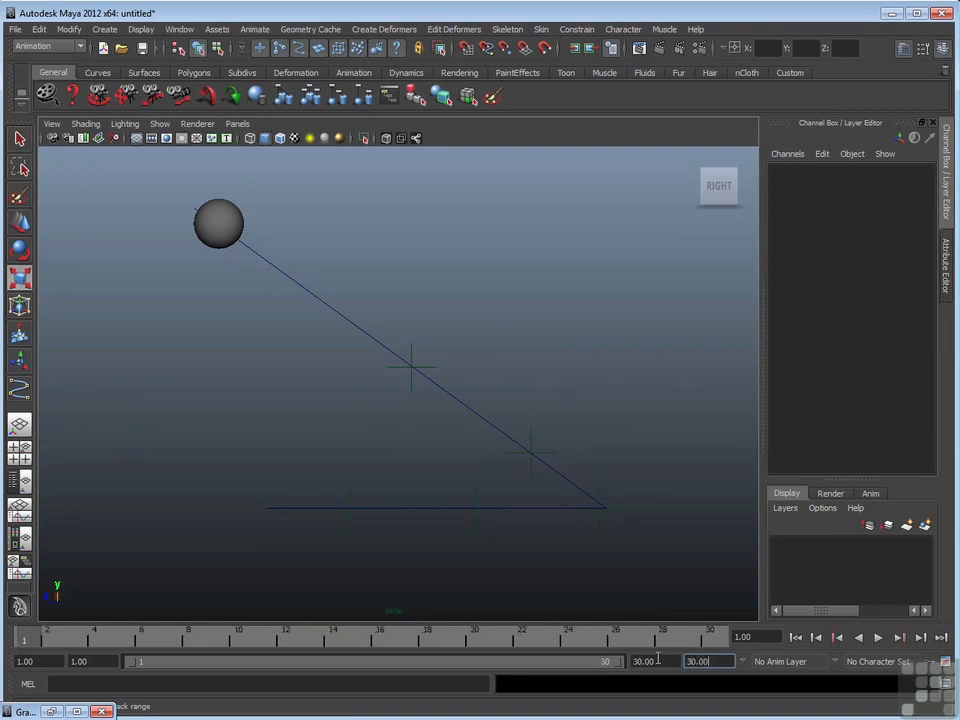
{"action": "left_click", "coordinate": [878, 637]}
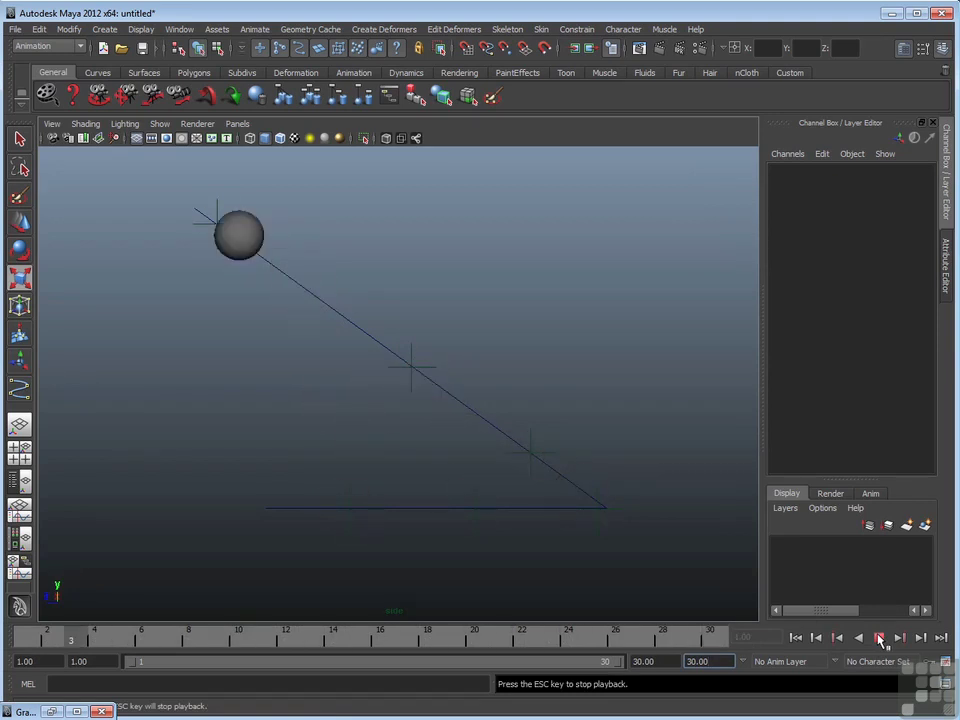
{"action": "left_click", "coordinate": [880, 637]}
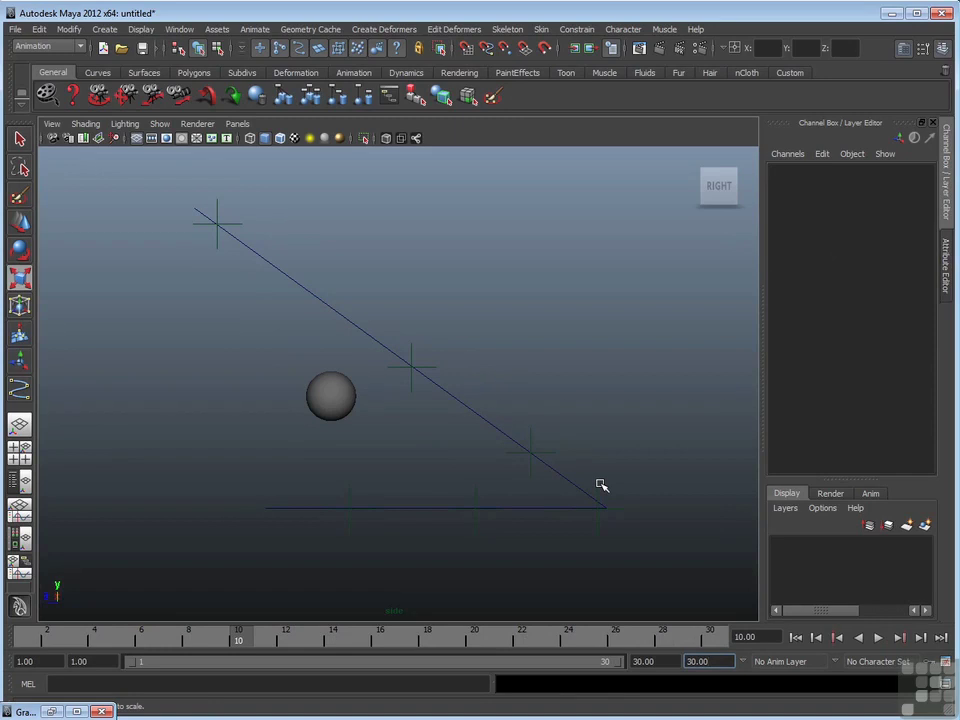